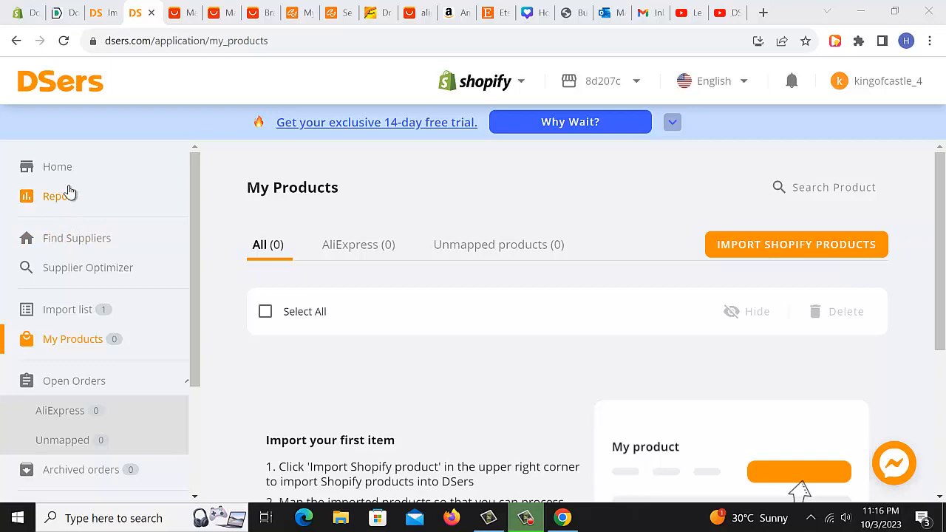
Open the Home page and scroll through its dropshipping guide and promoted app cards.
click(63, 174)
click(65, 174)
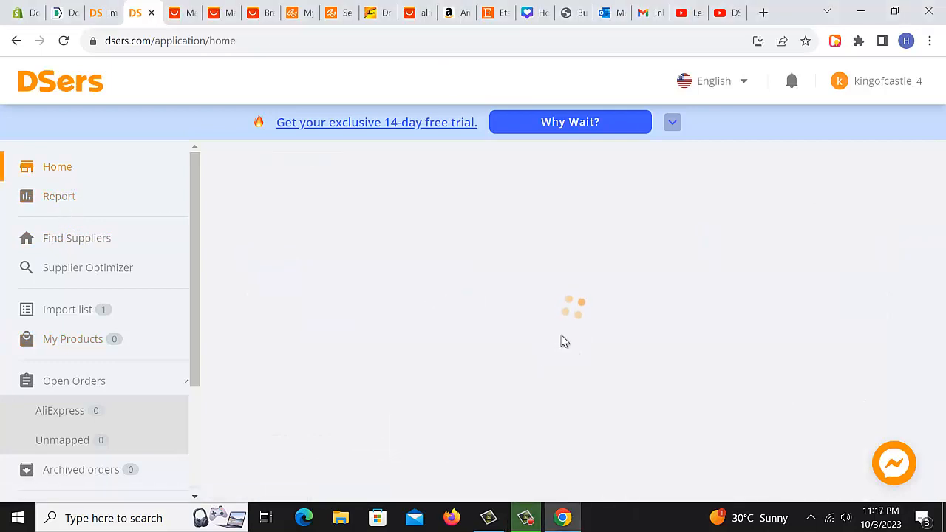
scroll(425, 326, down, 4)
scroll(425, 325, down, 4)
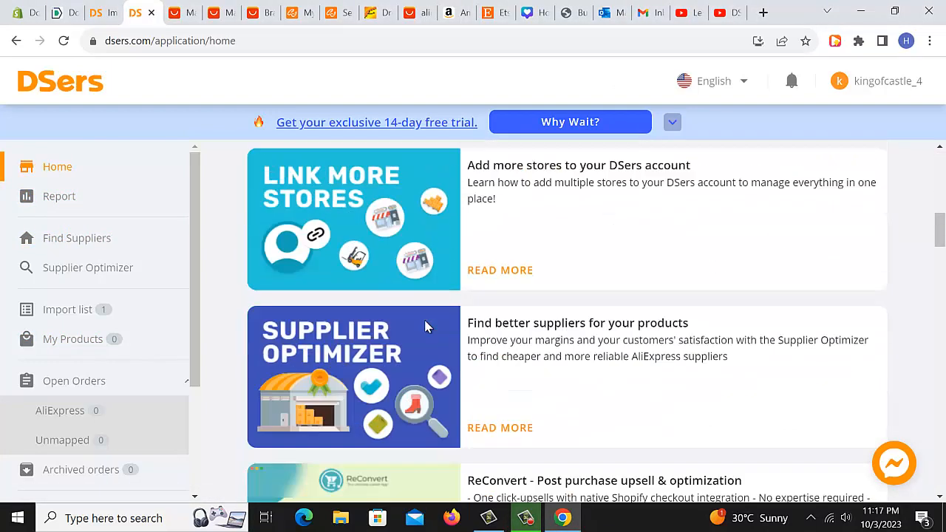
scroll(425, 325, up, 9)
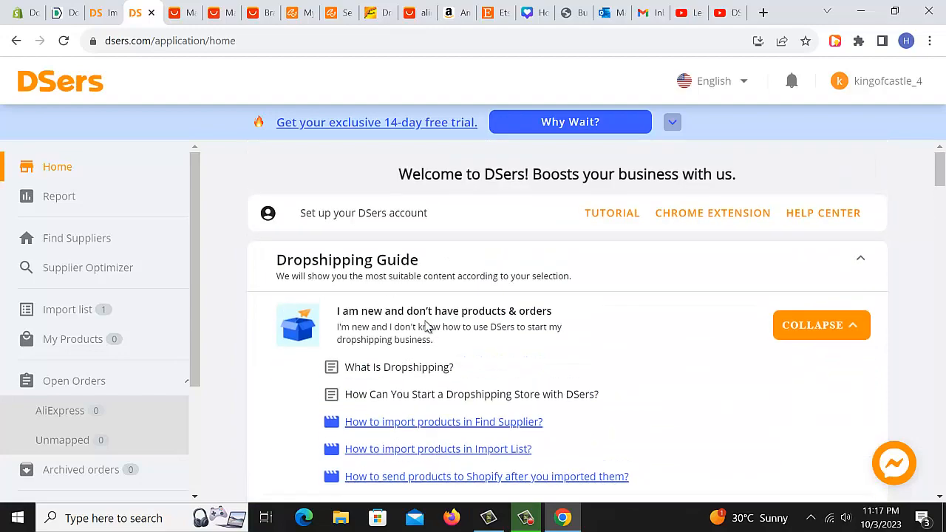
scroll(429, 329, down, 10)
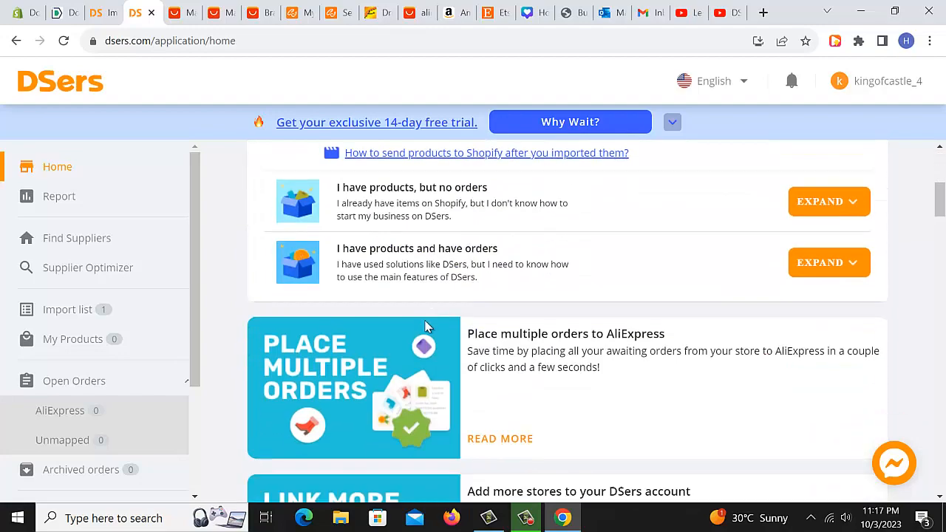
scroll(441, 344, down, 3)
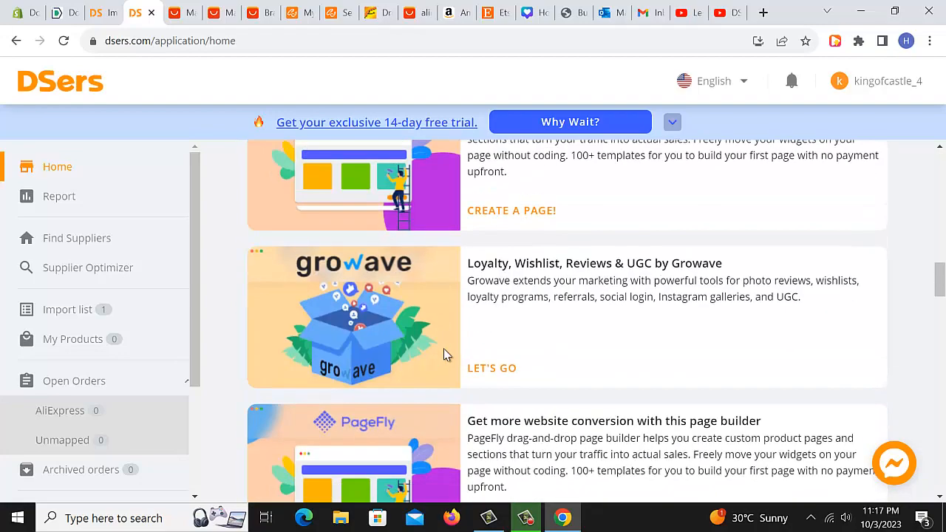
scroll(445, 354, down, 3)
scroll(446, 359, down, 3)
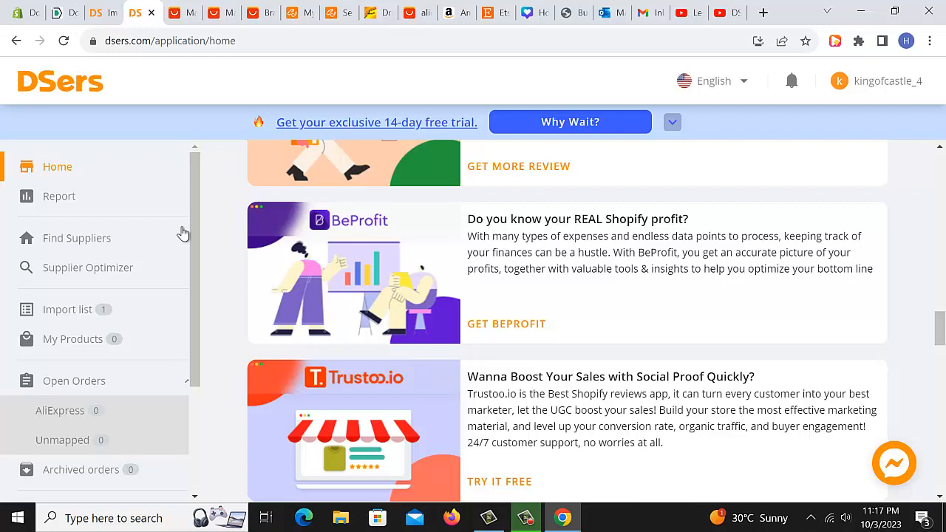
Open the Sales Report page, then go to the Find Suppliers page.
click(65, 199)
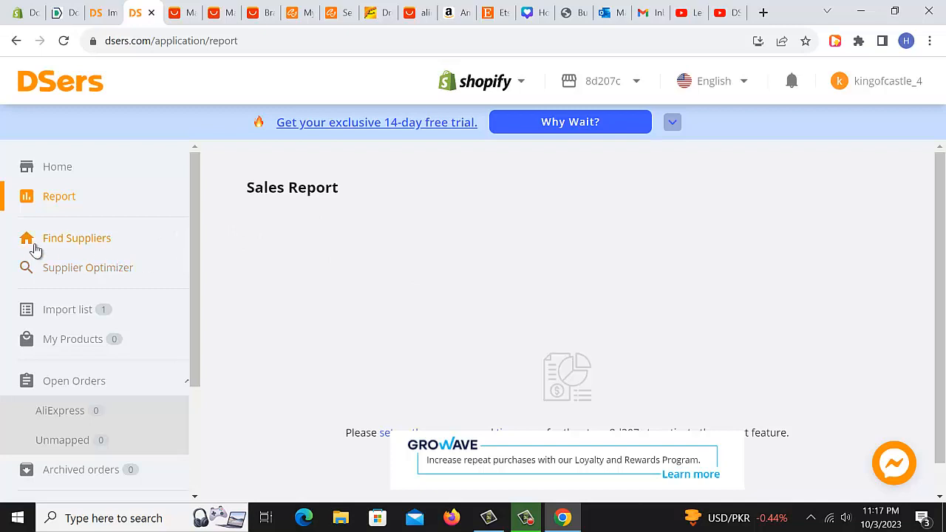
click(72, 247)
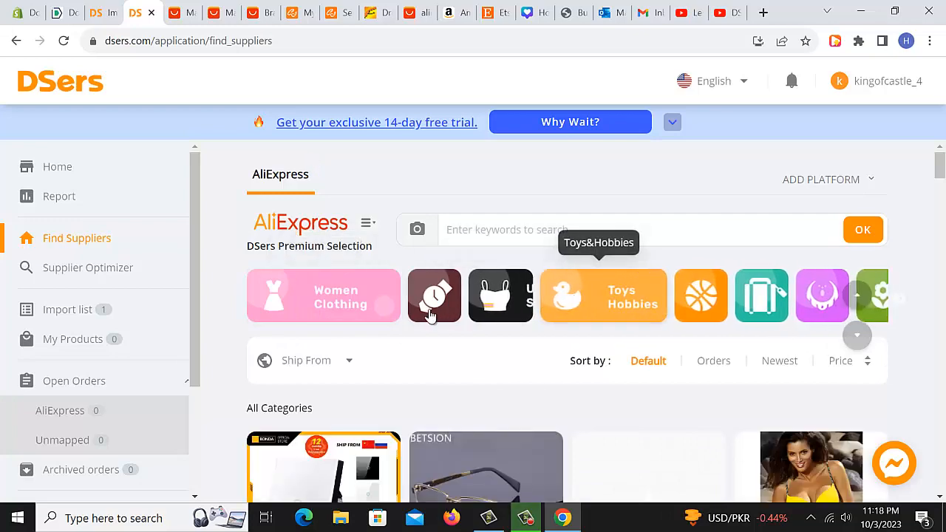
Filter the supplier products by the Women Clothing category and browse the listed items.
click(348, 316)
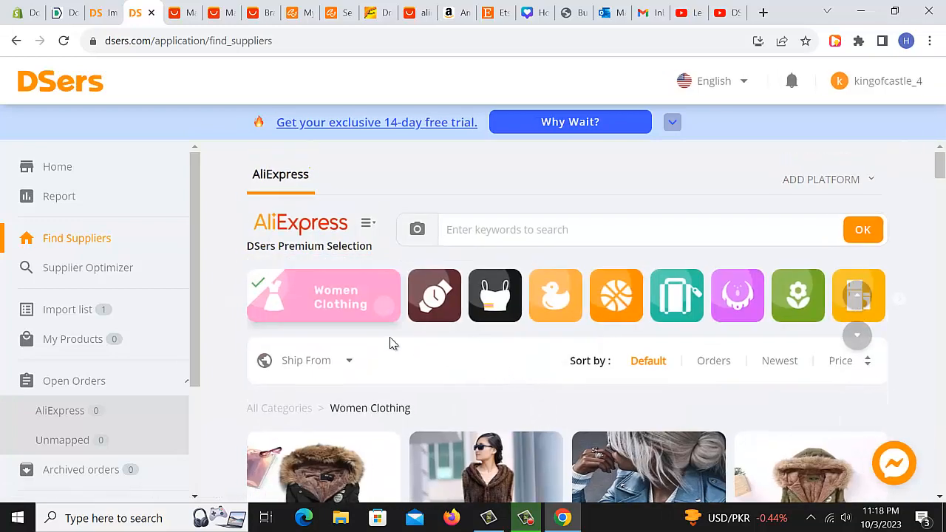
scroll(544, 377, down, 2)
scroll(545, 380, down, 4)
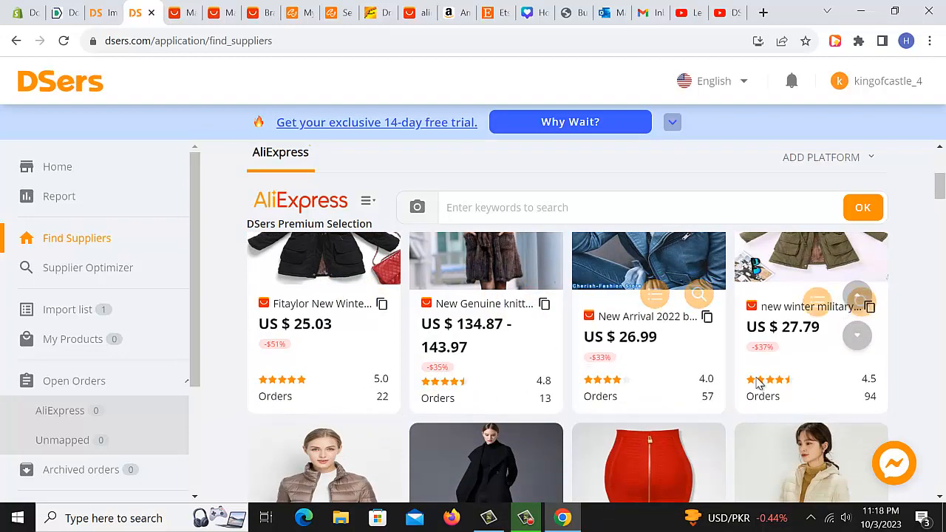
scroll(684, 392, down, 3)
scroll(683, 402, down, 3)
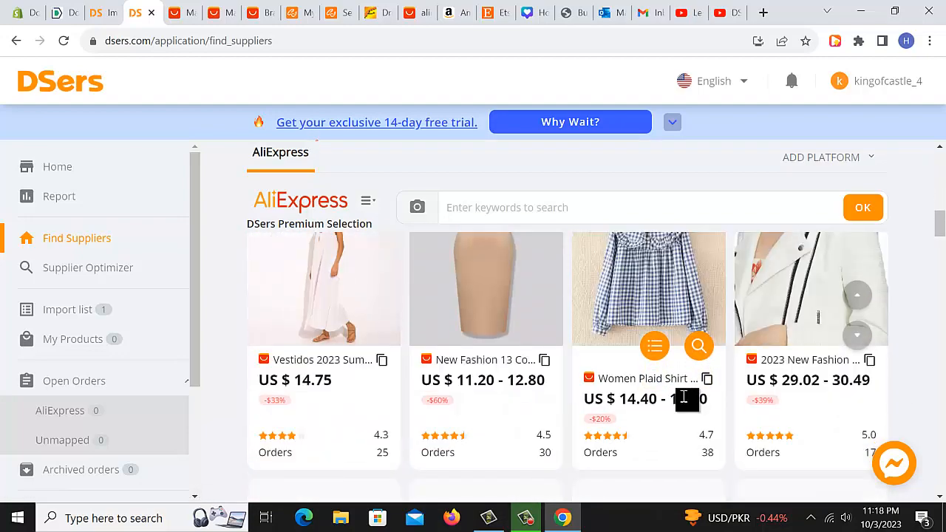
scroll(684, 402, up, 5)
scroll(684, 402, up, 5)
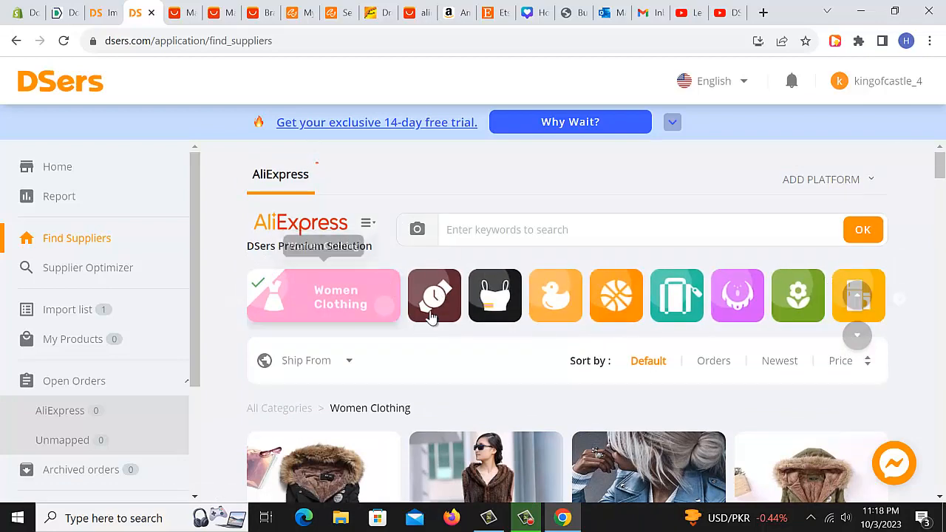
Switch the supplier products to the Watches category and browse the listed items.
click(434, 314)
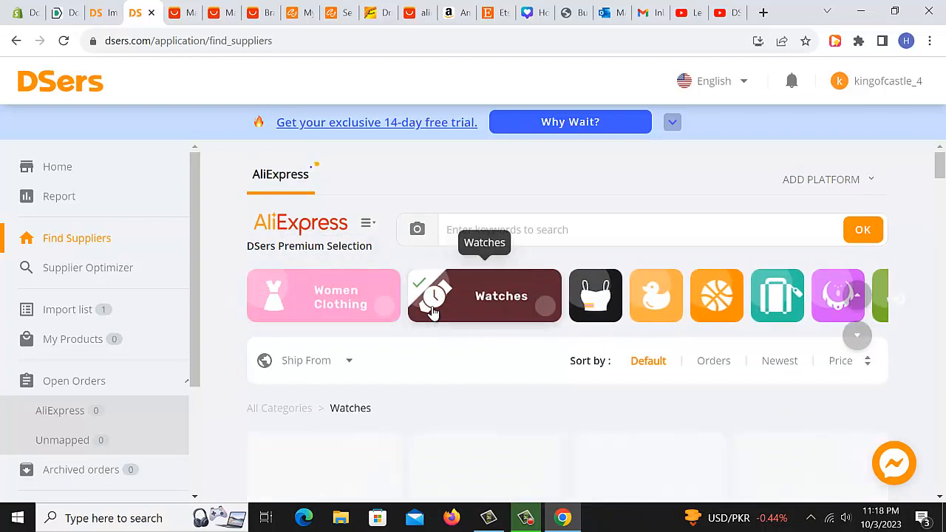
scroll(620, 417, down, 3)
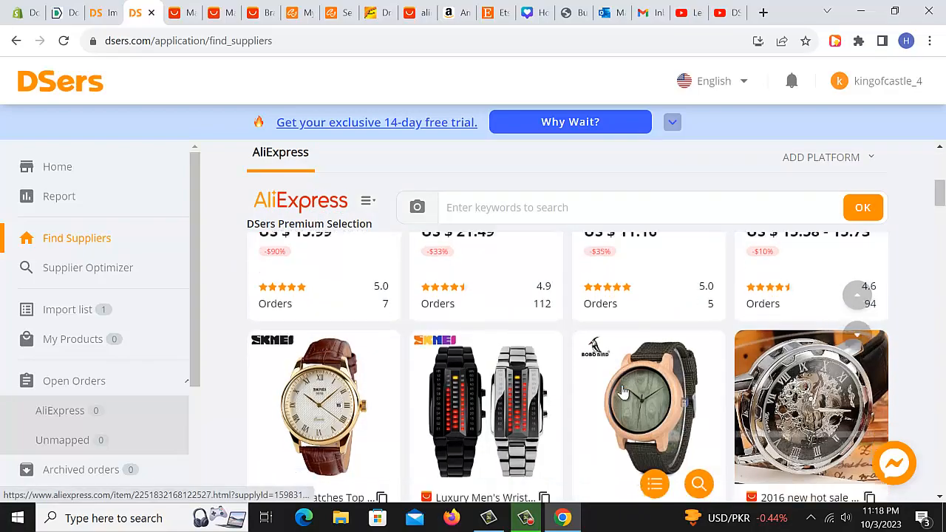
scroll(624, 395, down, 7)
scroll(623, 392, down, 3)
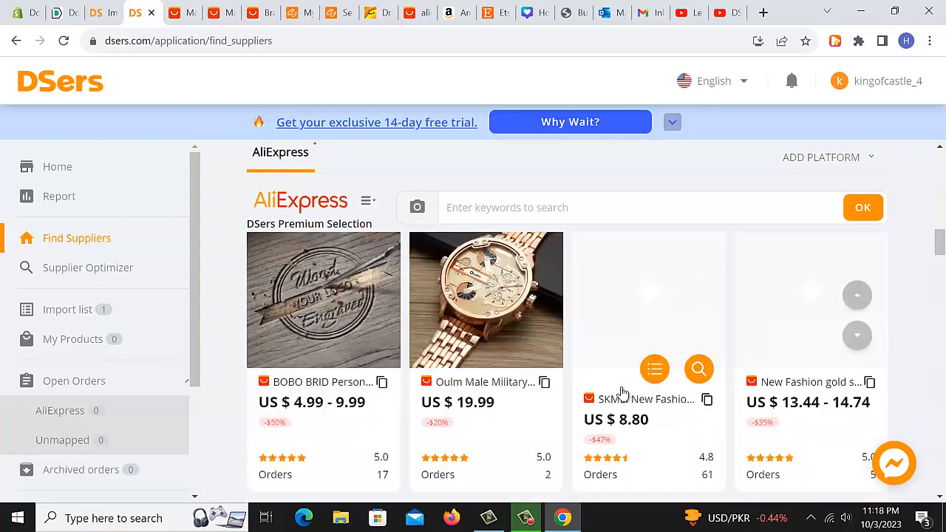
scroll(624, 394, down, 6)
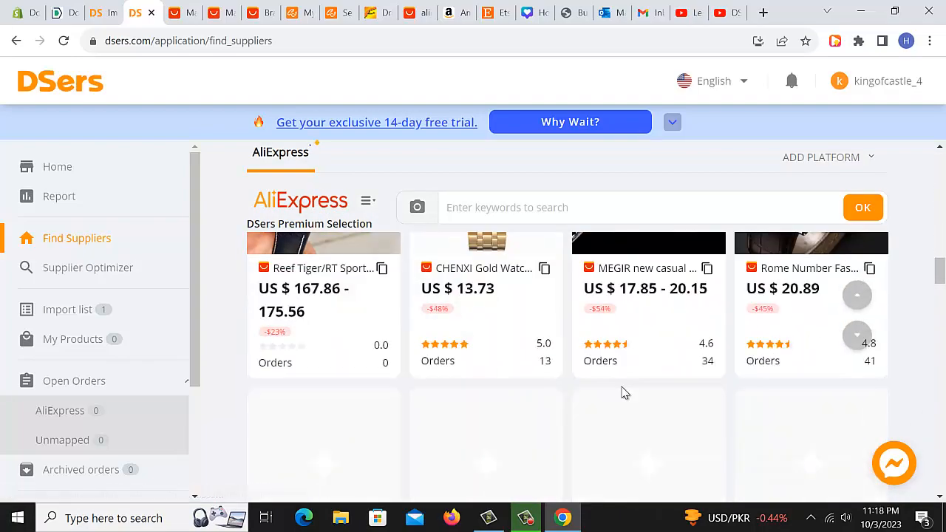
scroll(624, 393, up, 13)
scroll(542, 313, up, 5)
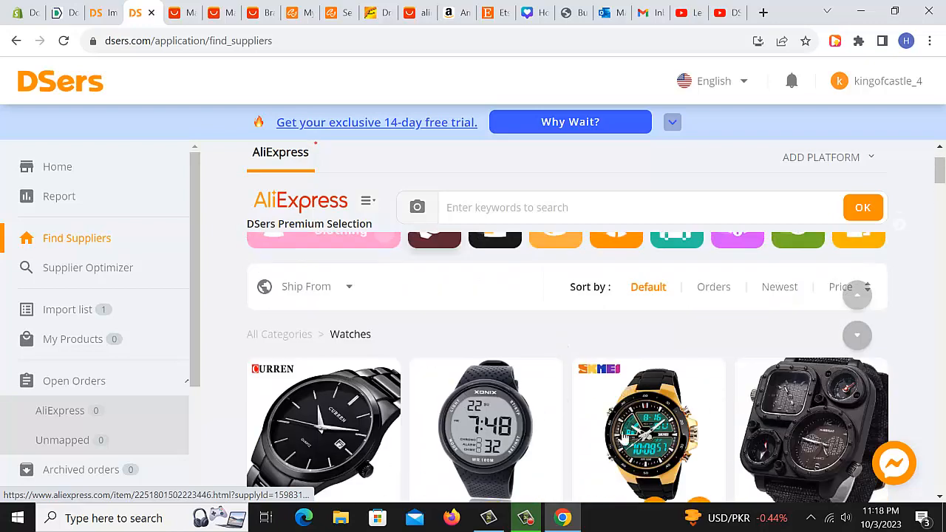
scroll(612, 418, up, 2)
Switch the supplier products to the Toys & Hobbies category.
click(634, 311)
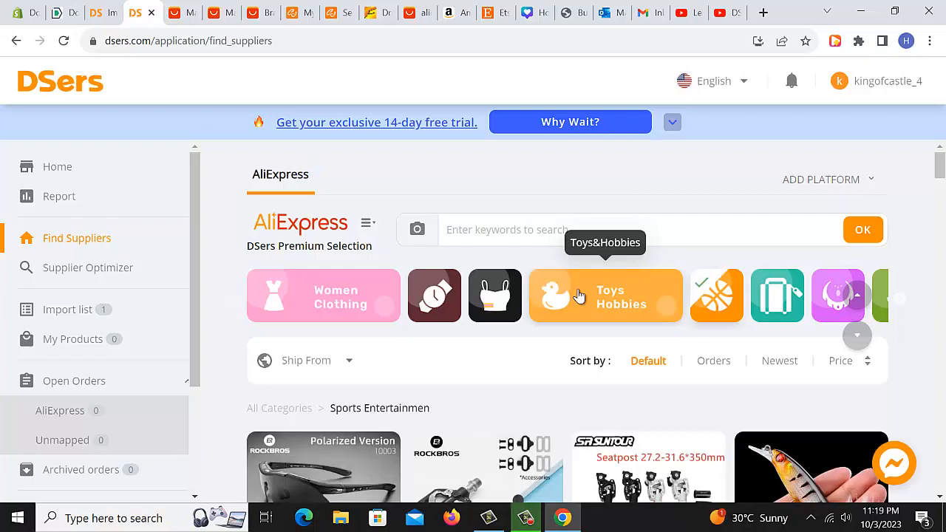
click(592, 300)
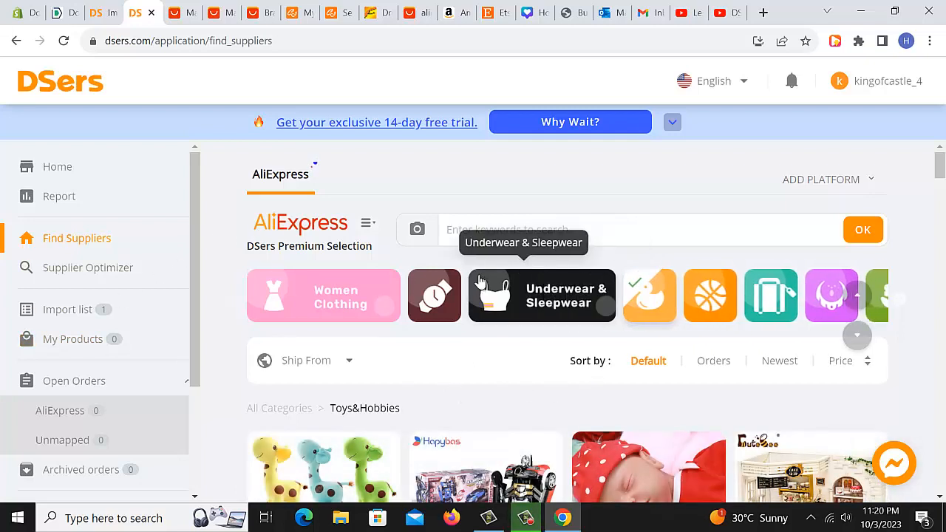
click(540, 239)
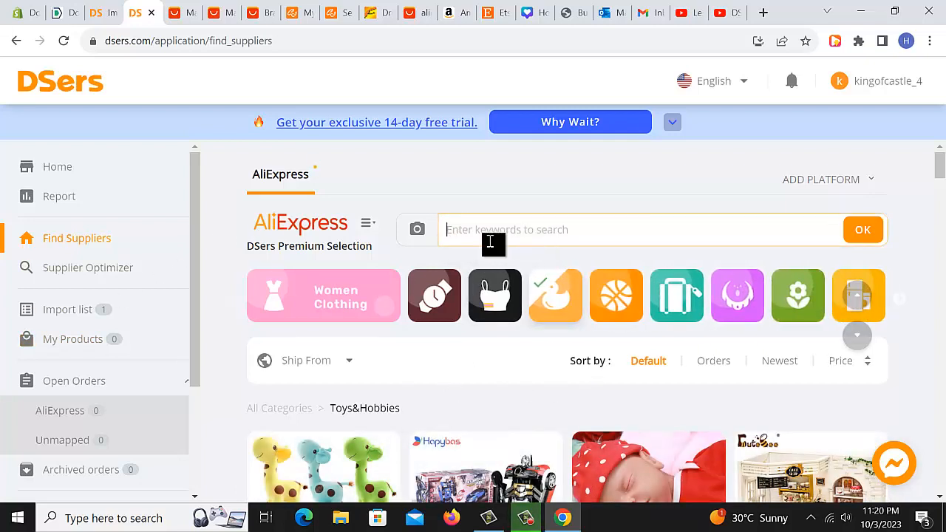
Open the Supplier Optimizer page and read its search instructions.
click(107, 271)
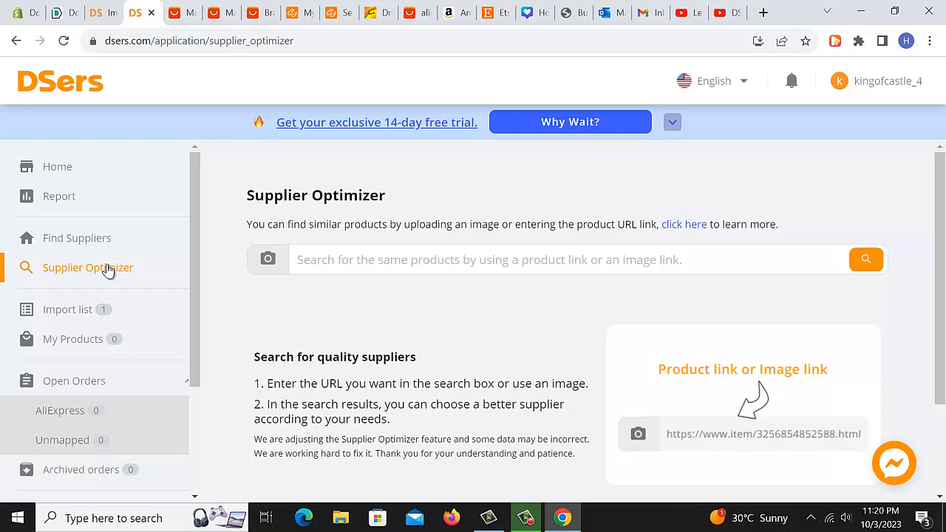
scroll(329, 322, down, 2)
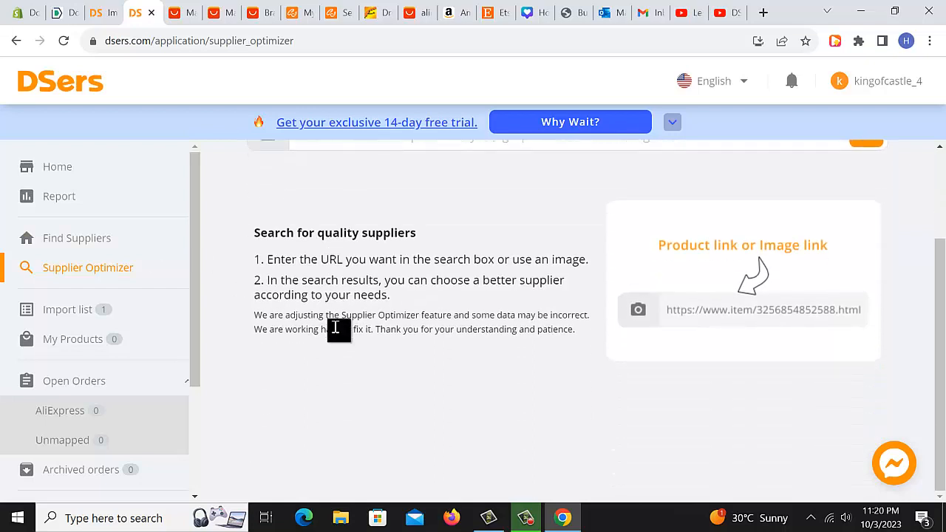
scroll(334, 328, up, 2)
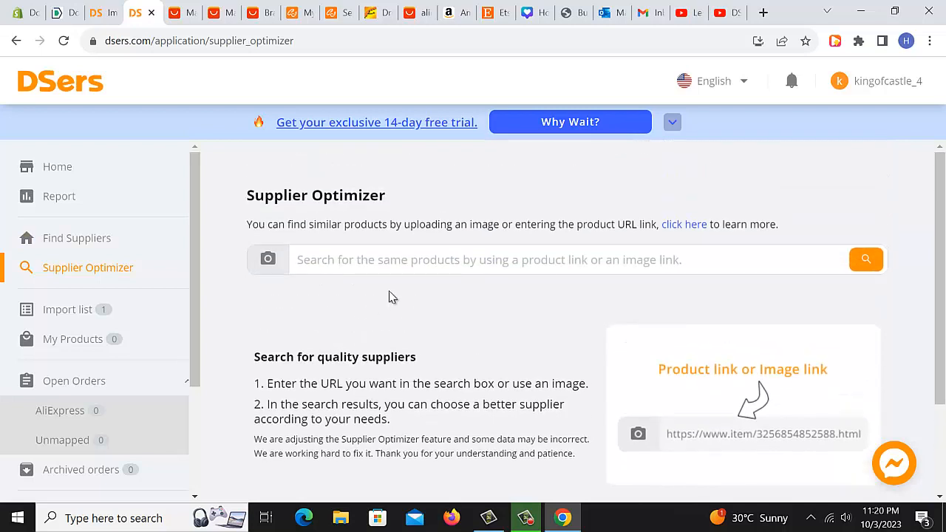
scroll(391, 297, down, 1)
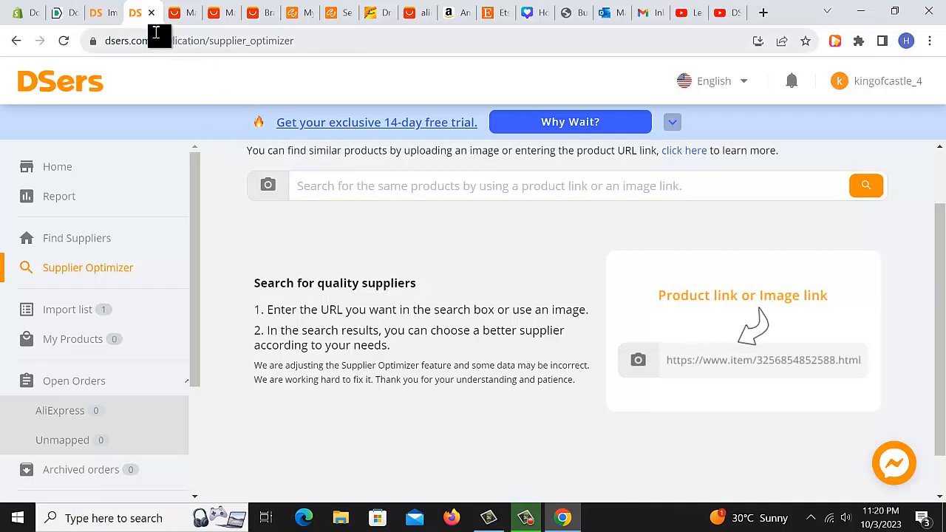
View the welding torch product page on AliExpress, then review the imported torch in the Import list.
click(259, 14)
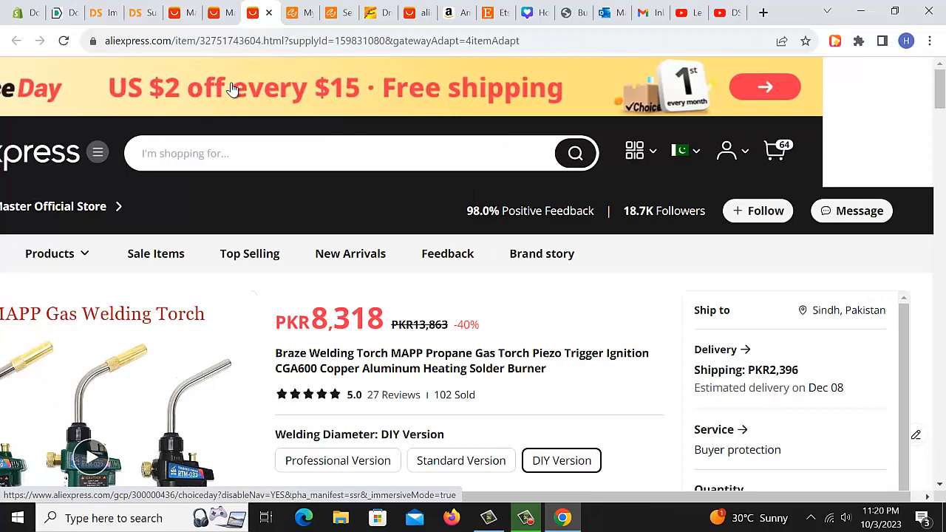
click(104, 15)
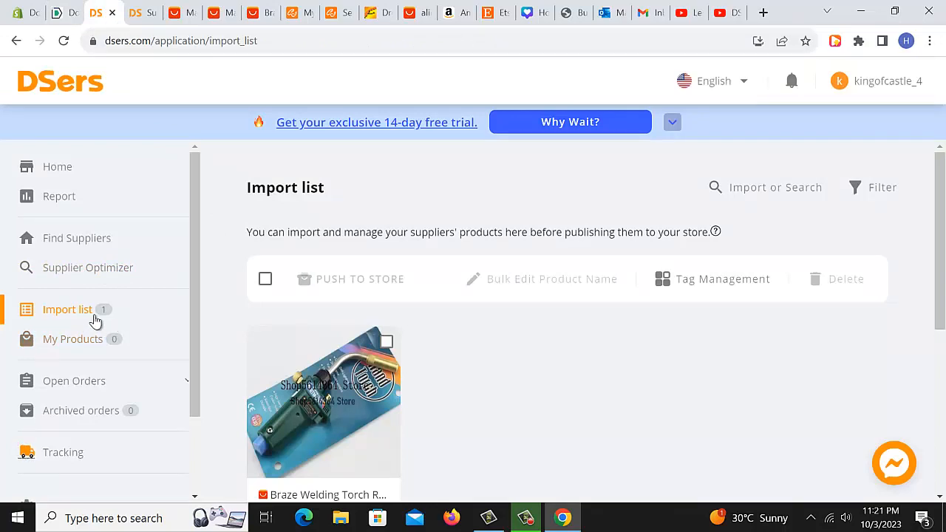
scroll(414, 385, down, 1)
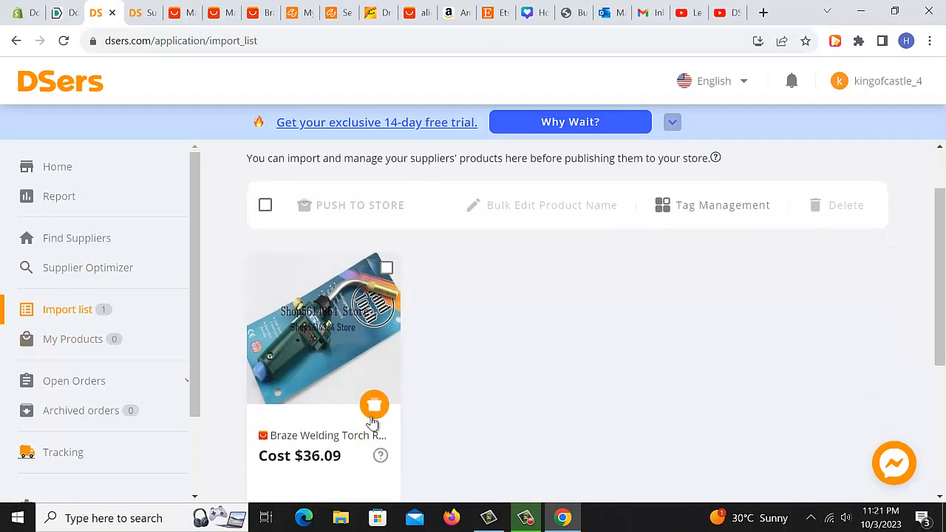
scroll(373, 414, down, 1)
scroll(363, 385, up, 2)
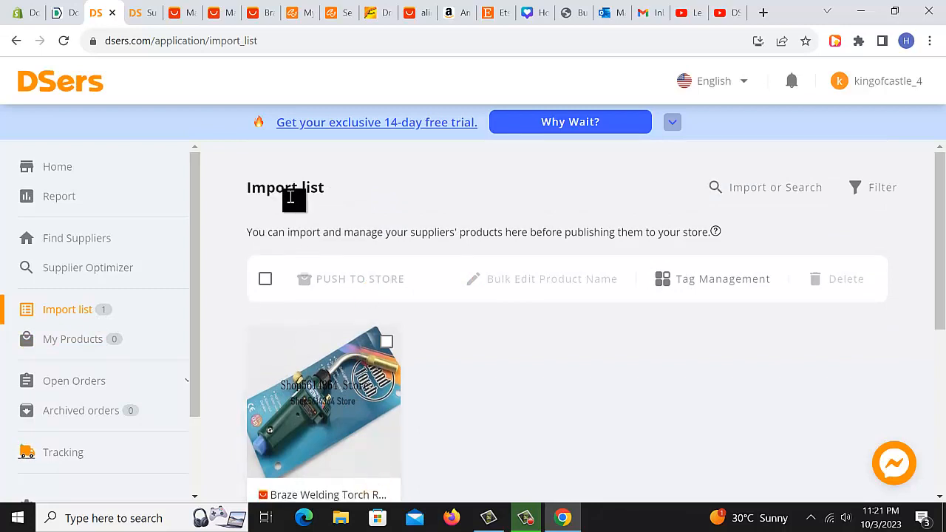
Open the Import list's AliExpress import field and select the other torch product's URL in its AliExpress tab.
click(716, 189)
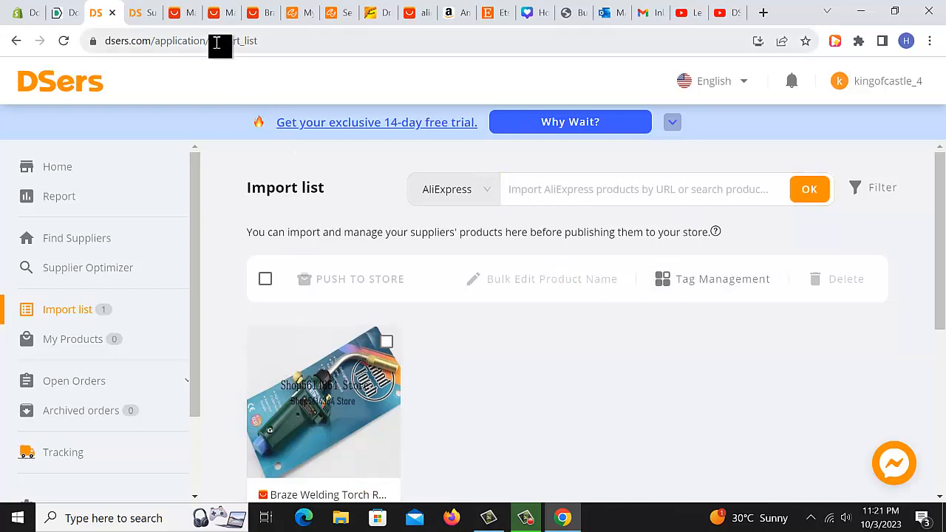
click(221, 13)
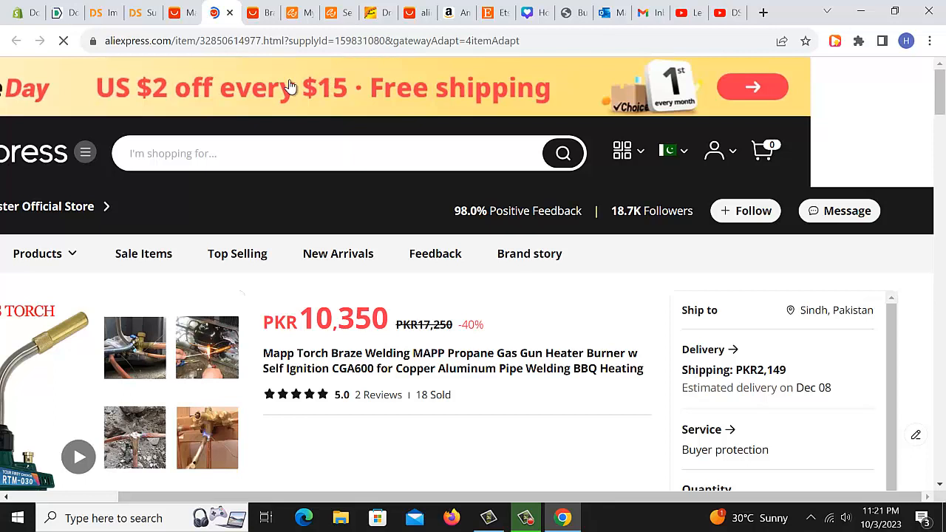
click(291, 41)
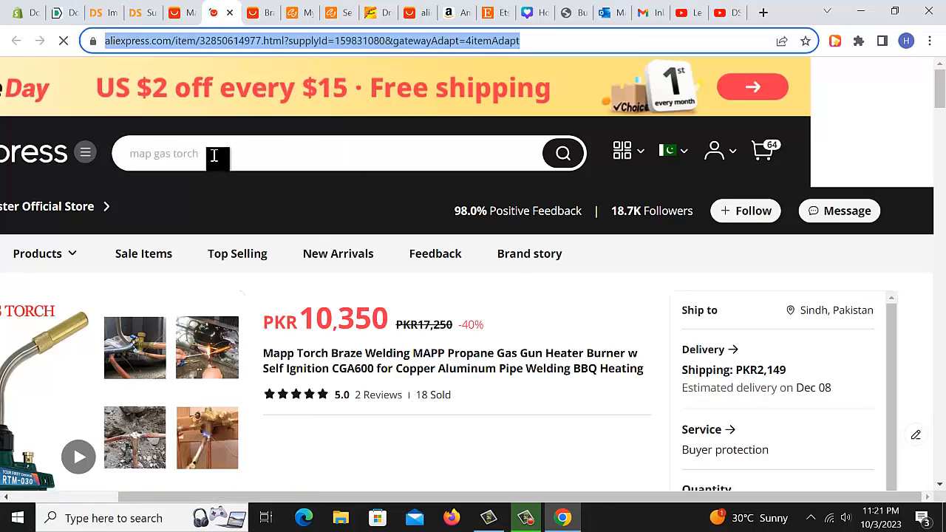
click(104, 13)
Open the options menu on the imported welding torch product card.
mouse_move(374, 384)
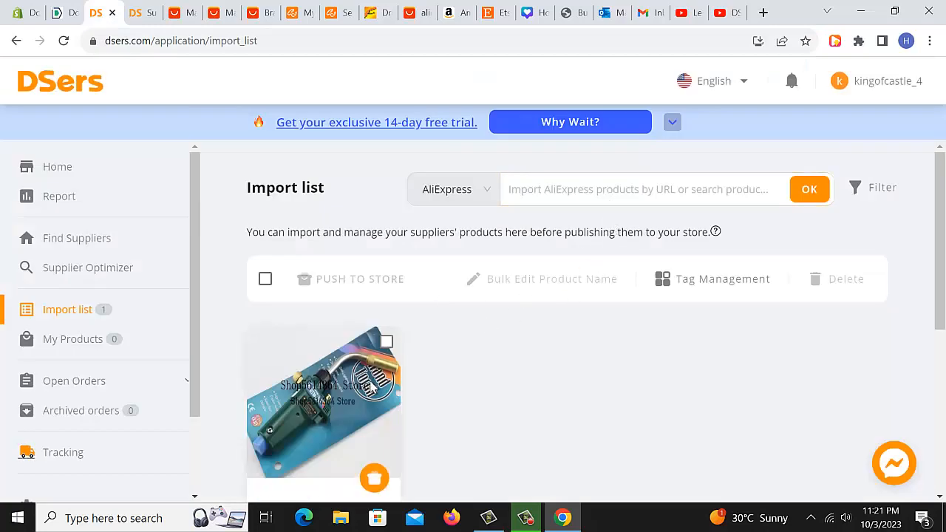
scroll(465, 402, down, 3)
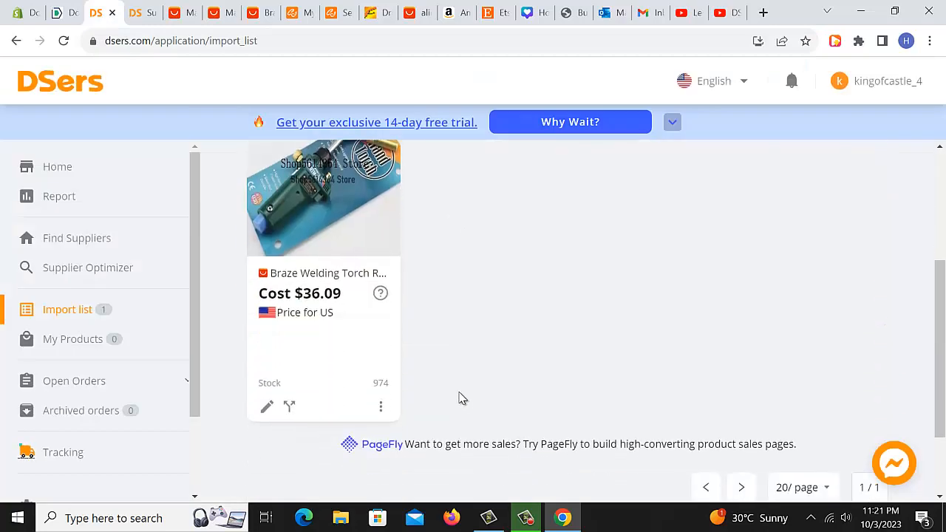
click(381, 411)
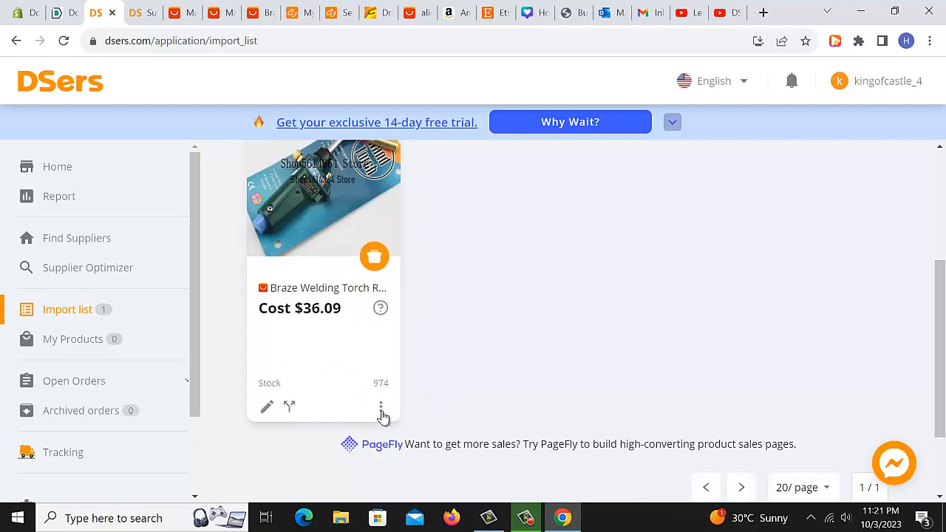
mouse_move(382, 413)
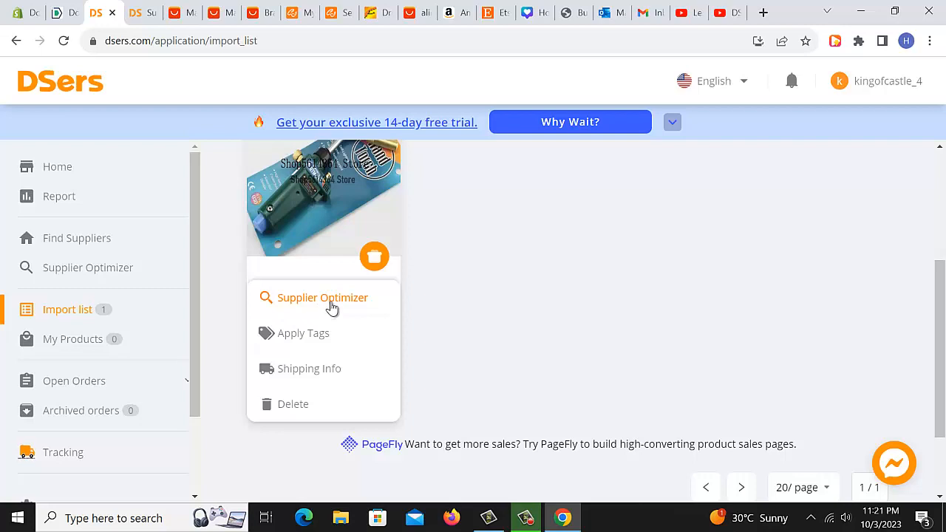
Run Supplier Optimizer on the imported welding torch and browse the similar AliExpress supplier listings with price and sales.
click(358, 312)
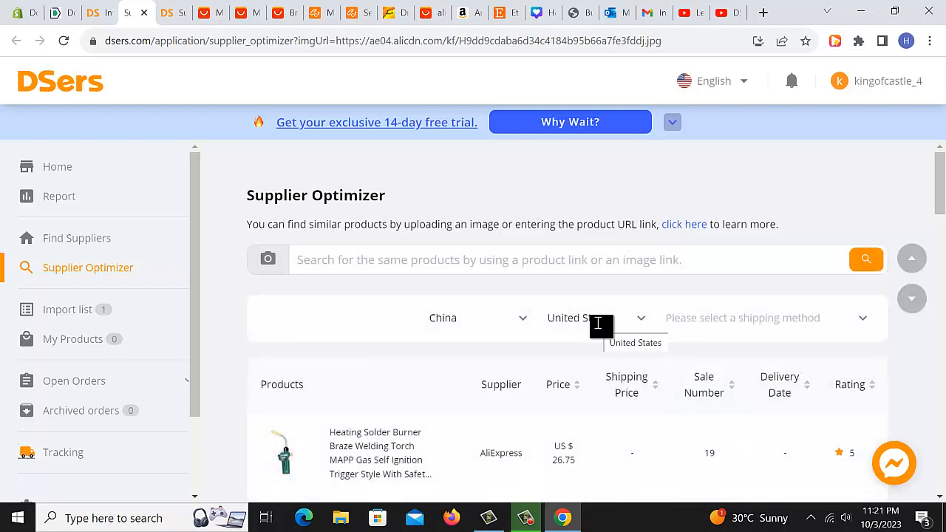
scroll(597, 323, down, 2)
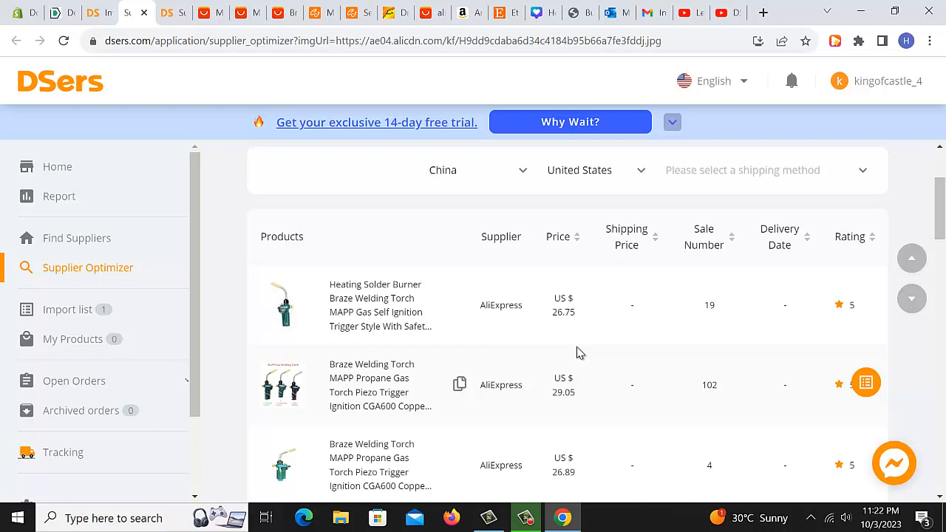
scroll(580, 354, down, 1)
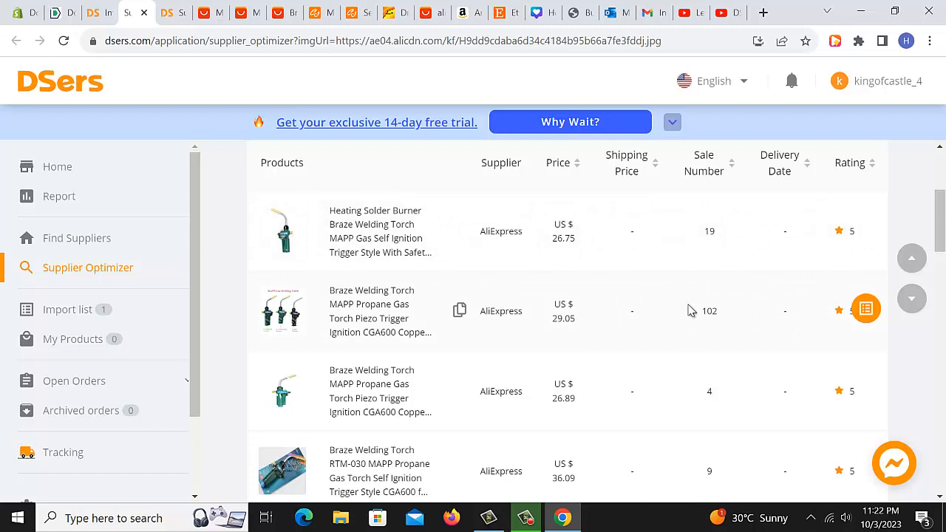
mouse_move(399, 317)
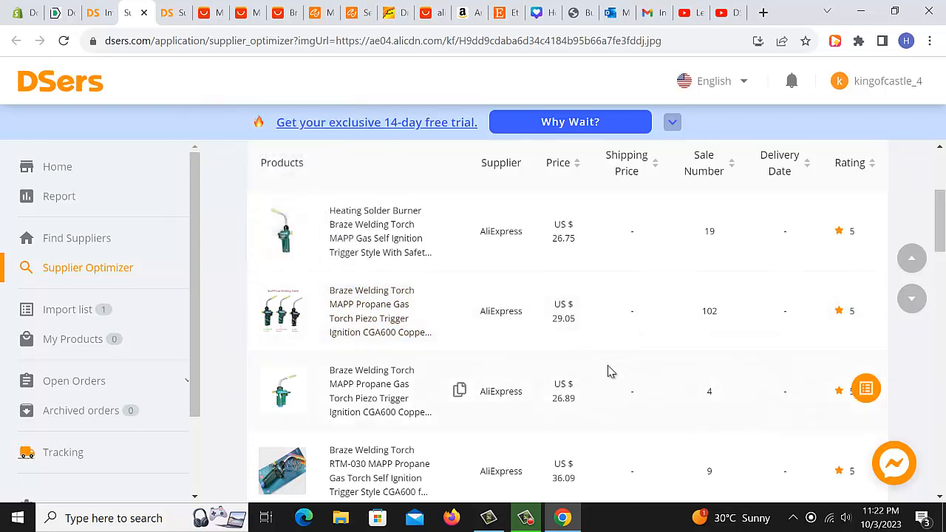
scroll(608, 371, down, 2)
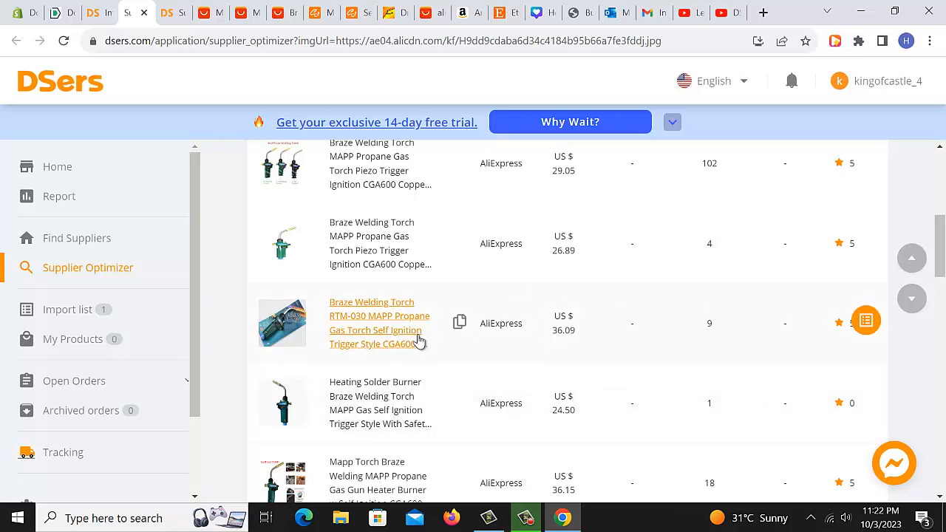
scroll(554, 355, down, 1)
scroll(553, 355, up, 1)
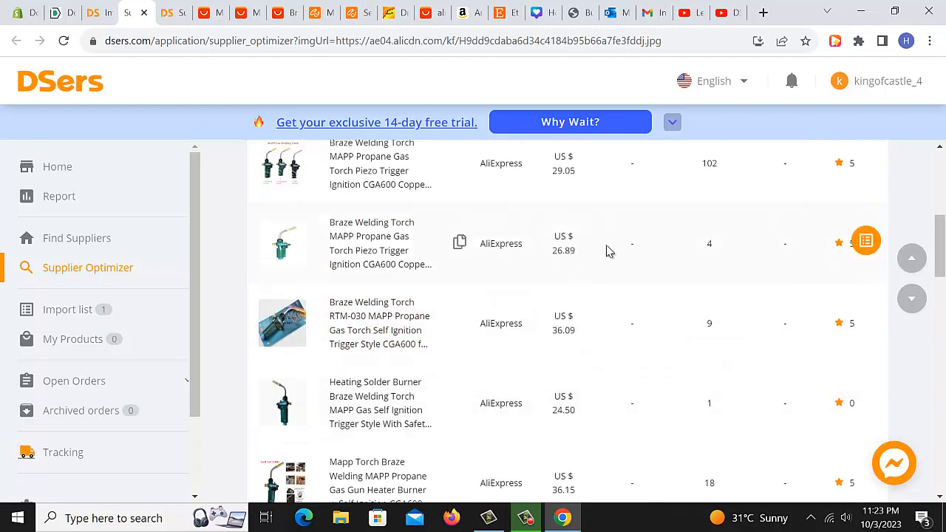
scroll(562, 353, down, 3)
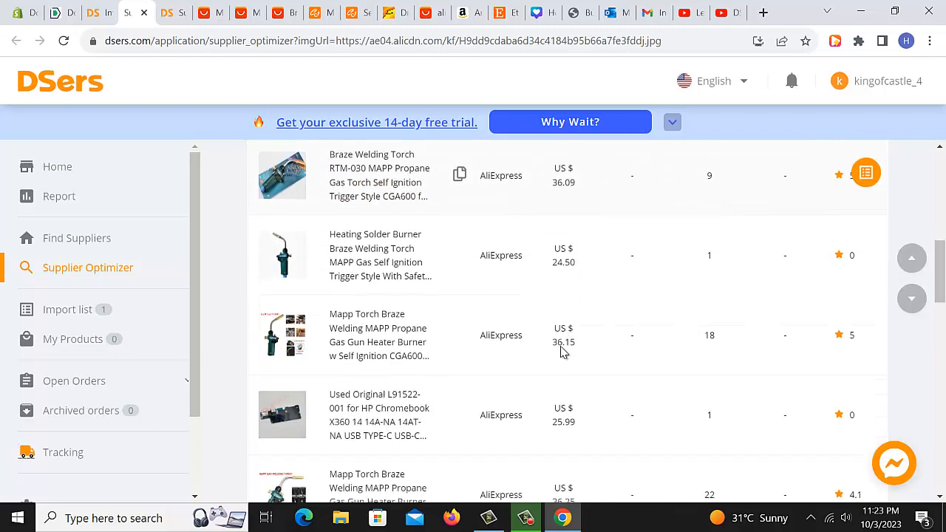
scroll(562, 352, up, 4)
scroll(562, 353, up, 2)
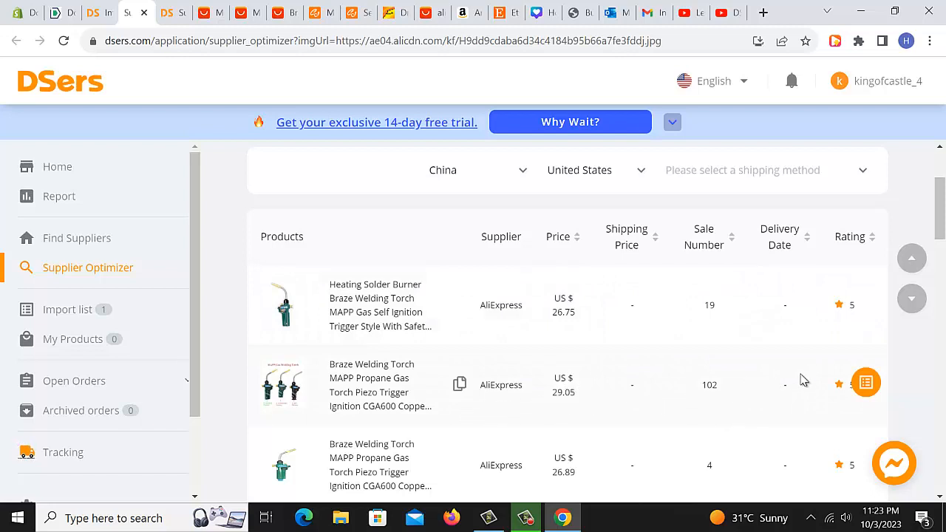
Add the Braze Welding Torch MAPP Propane listing at US $29.05 to the Import list and go check it.
click(863, 388)
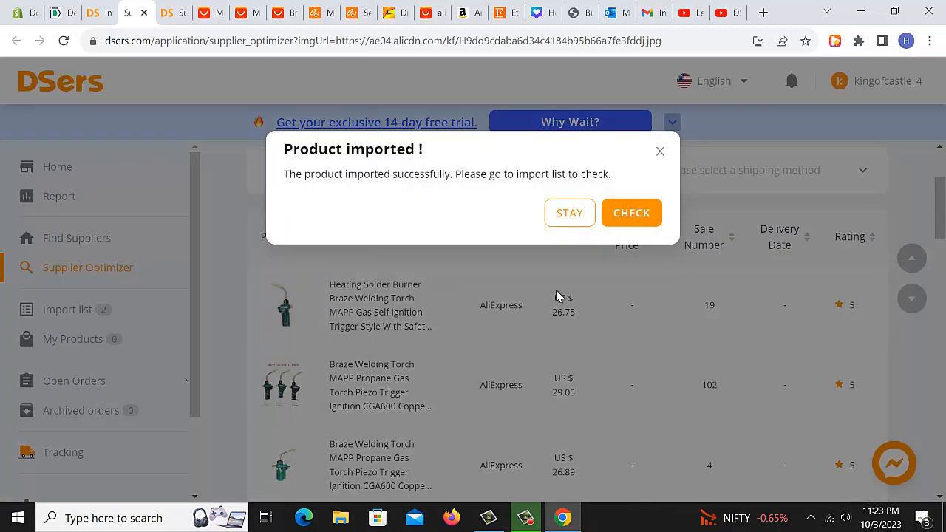
click(630, 214)
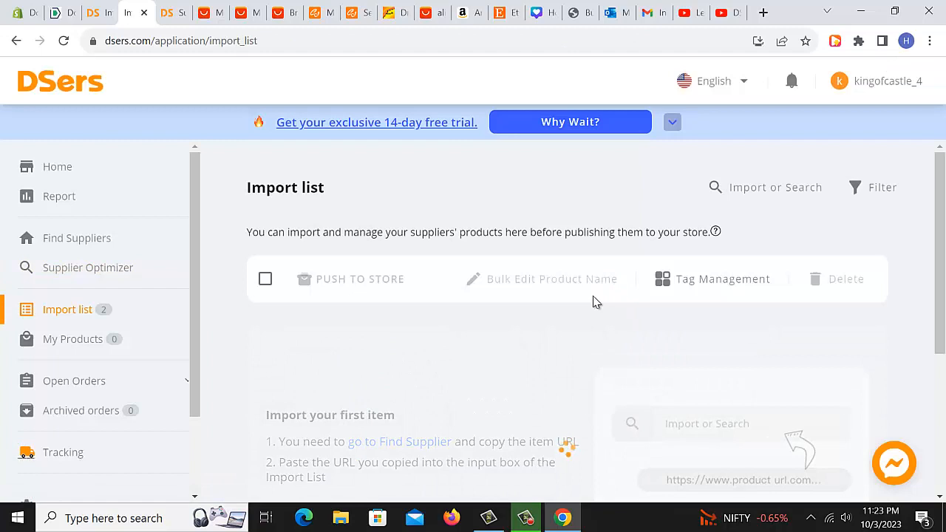
Scroll through the Import list to review the imported welding torch product cards.
scroll(595, 302, down, 1)
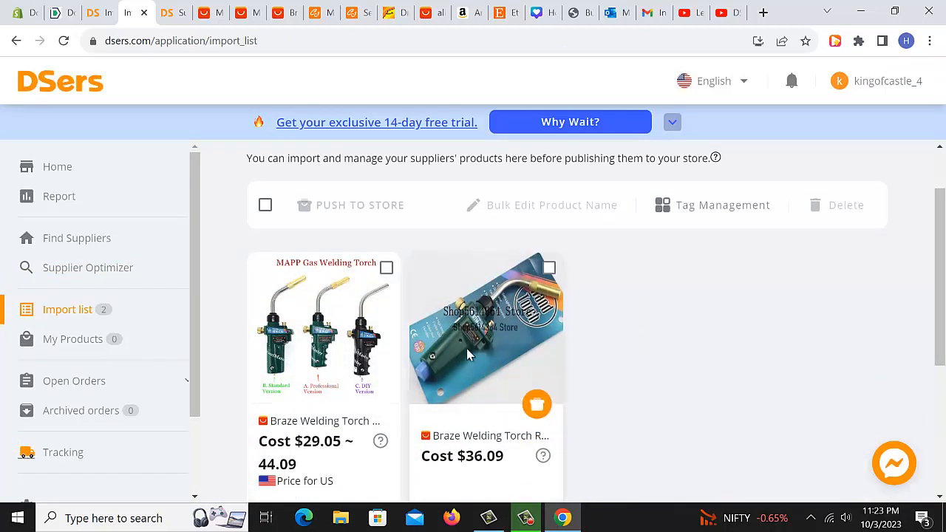
scroll(452, 352, down, 2)
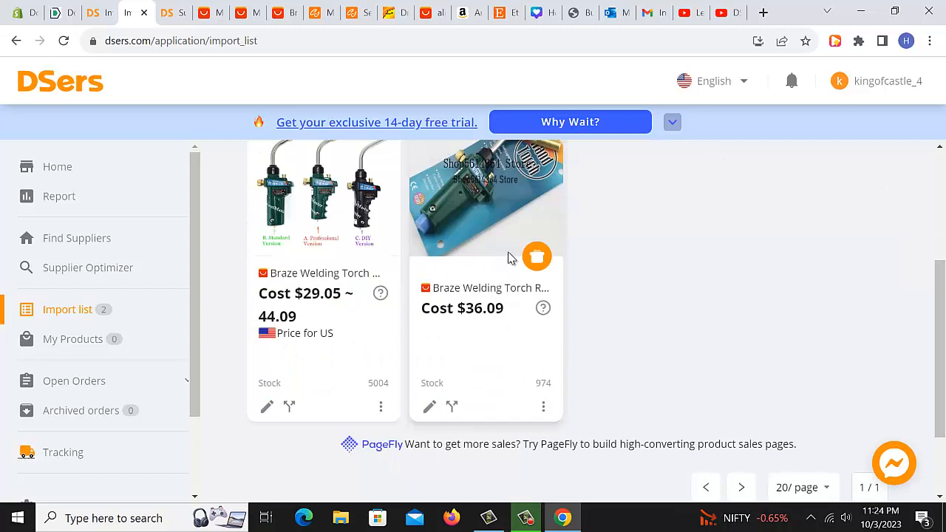
scroll(506, 234, up, 1)
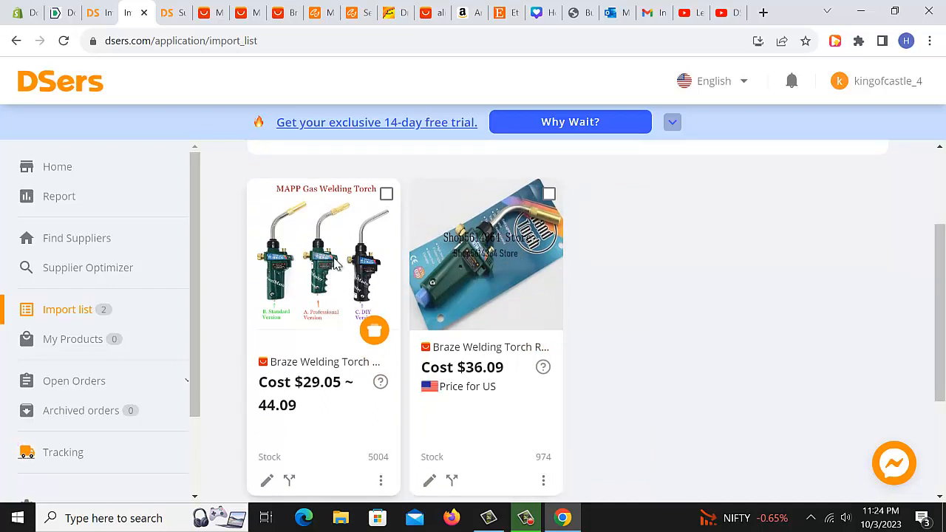
scroll(366, 277, down, 2)
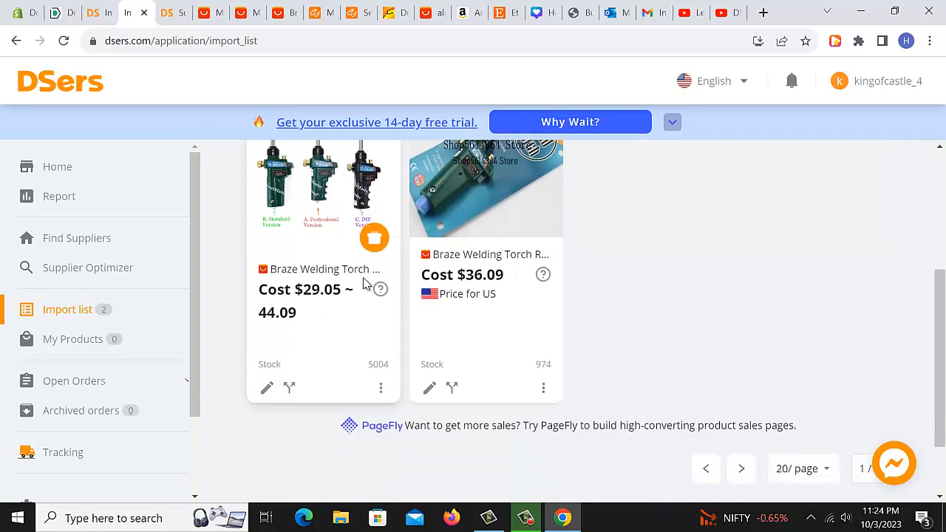
scroll(389, 278, up, 3)
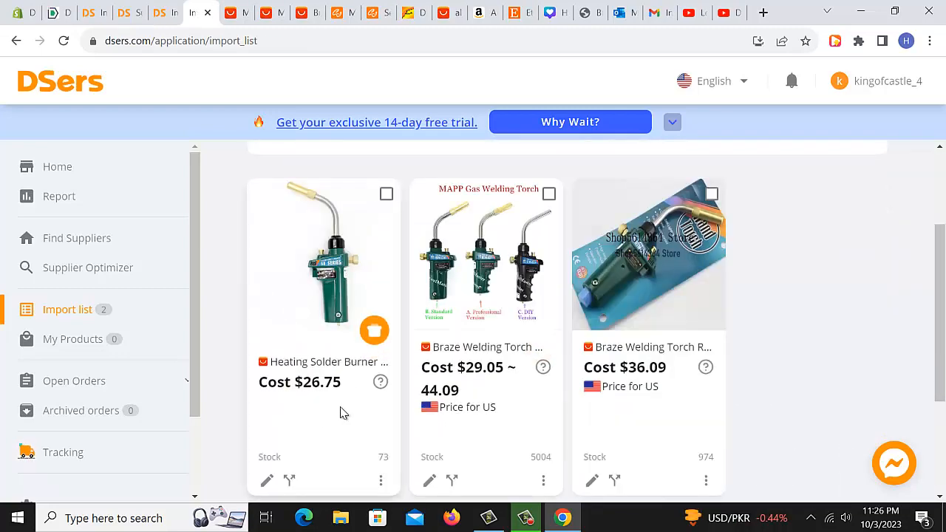
scroll(347, 392, down, 1)
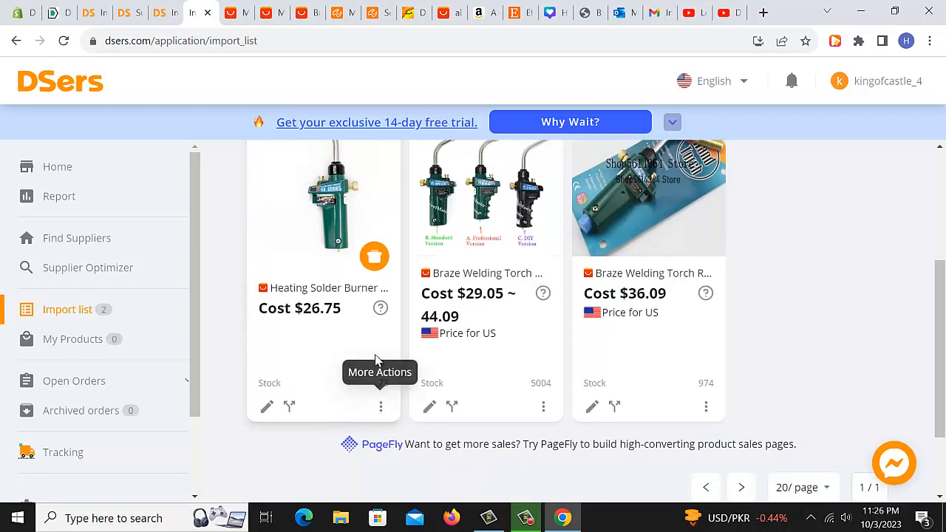
mouse_move(392, 302)
scroll(385, 300, up, 2)
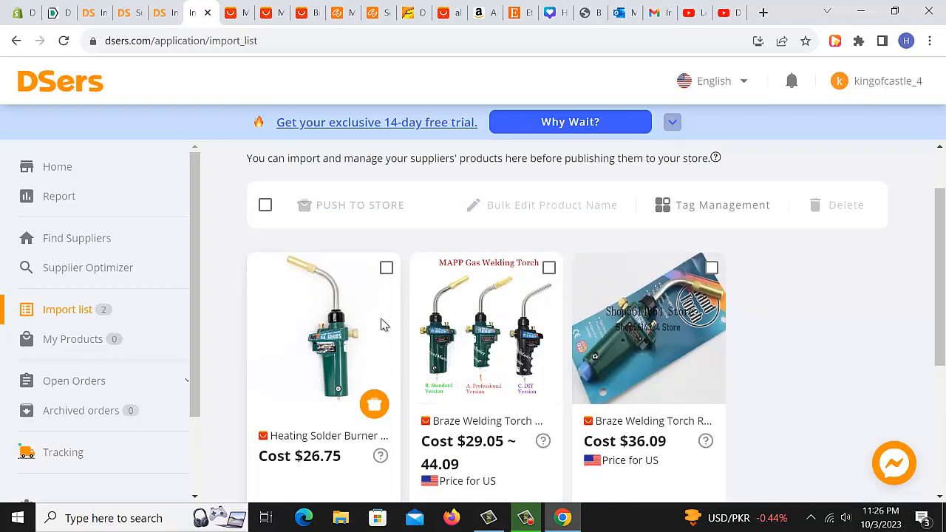
scroll(373, 316, down, 2)
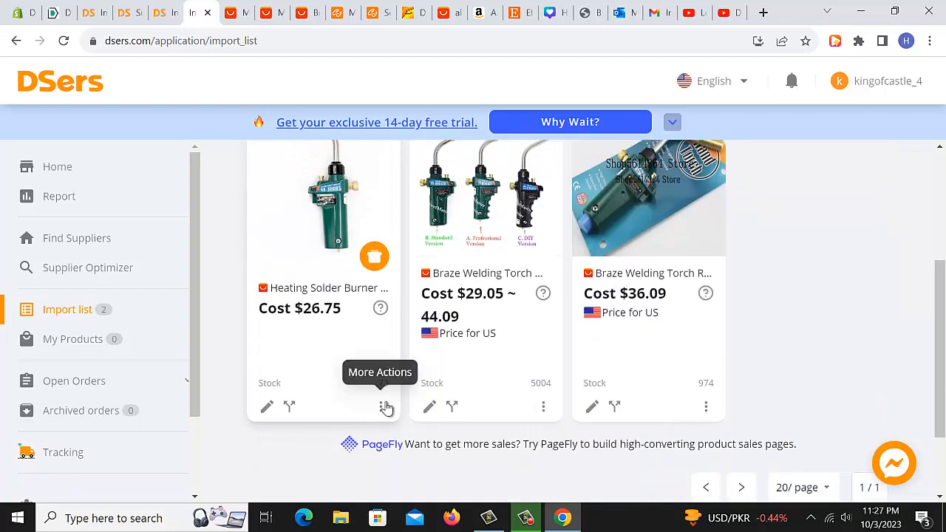
Open shipping info for the Heating Solder Burner product and look up shipping options to Pakistan.
click(383, 407)
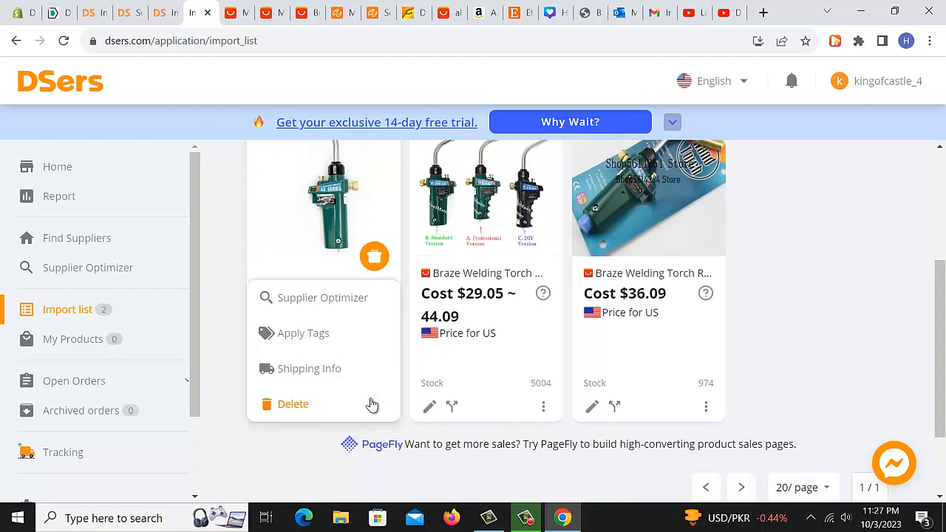
click(324, 376)
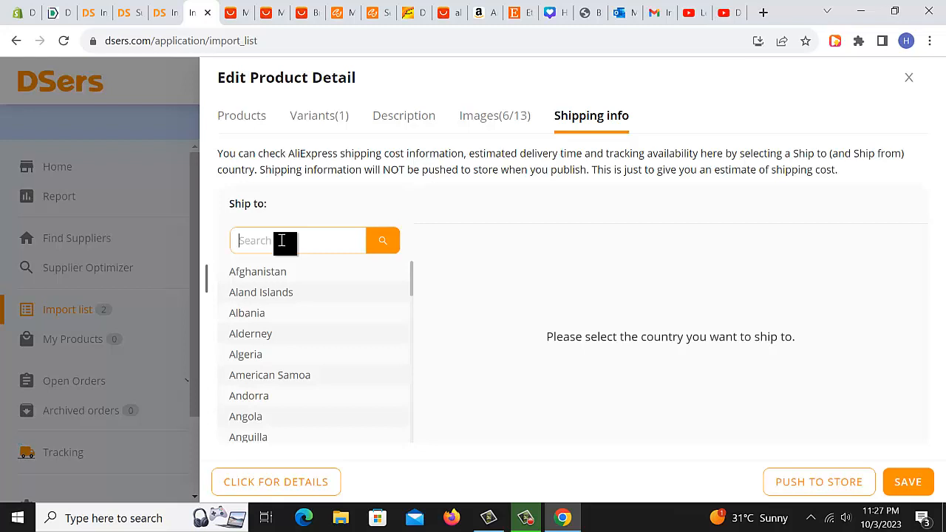
text(pakistan)
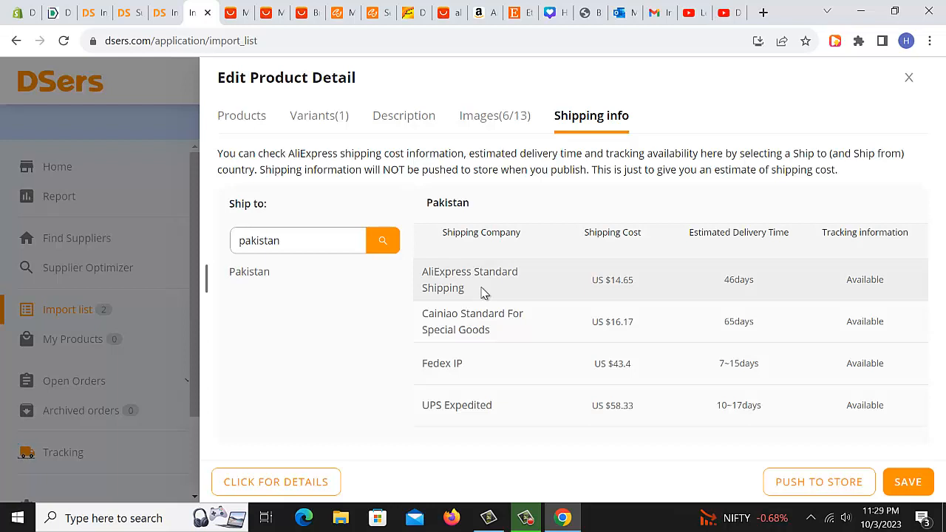
Change the ship-to country search to United States and compare its shipping costs and delivery times.
double_click(313, 241)
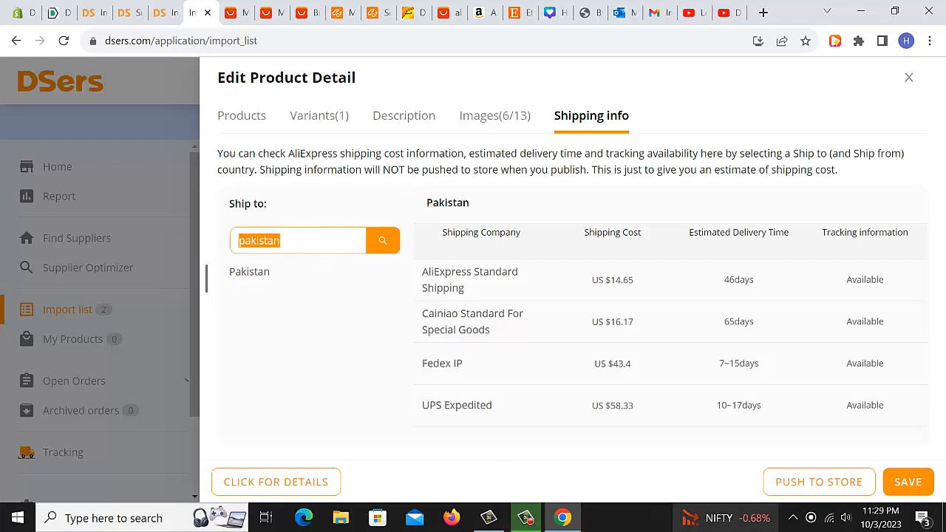
mouse_move(726, 518)
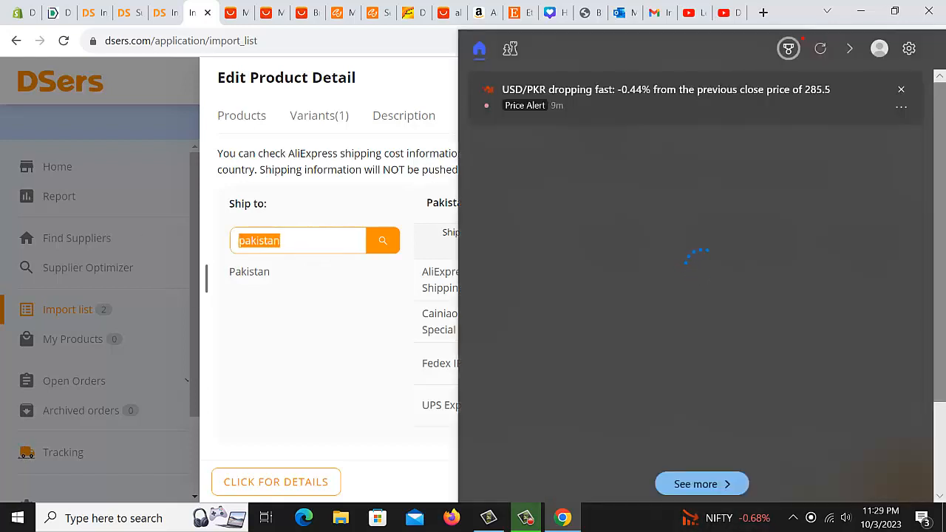
click(293, 238)
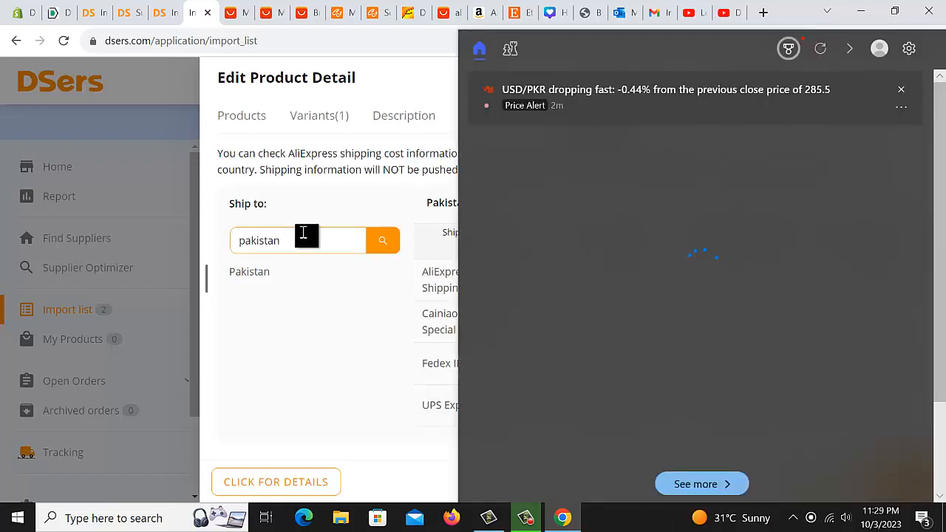
key(BackSpace)
key(BackSpace)
key(BackSpace)
key(BackSpace)
key(BackSpace)
key(BackSpace)
key(BackSpace)
key(BackSpace)
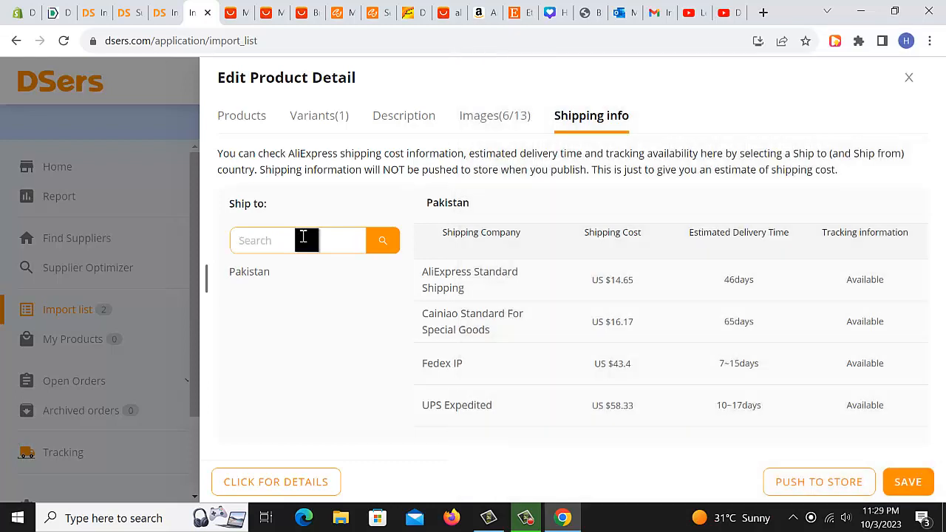
text(united)
click(382, 241)
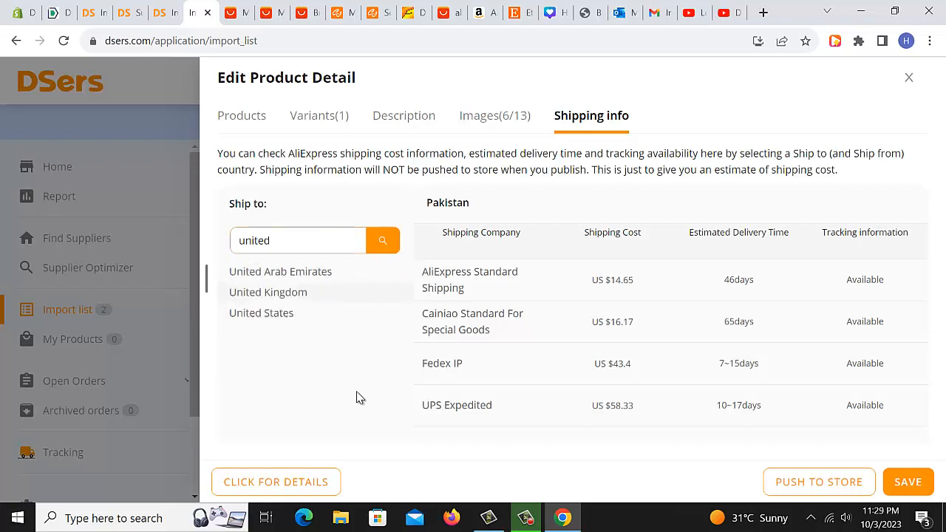
click(261, 318)
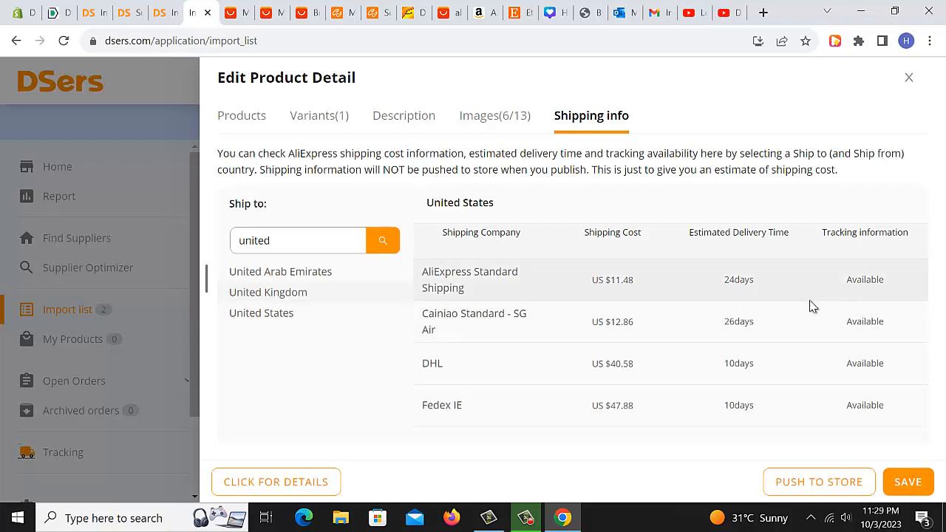
double_click(746, 285)
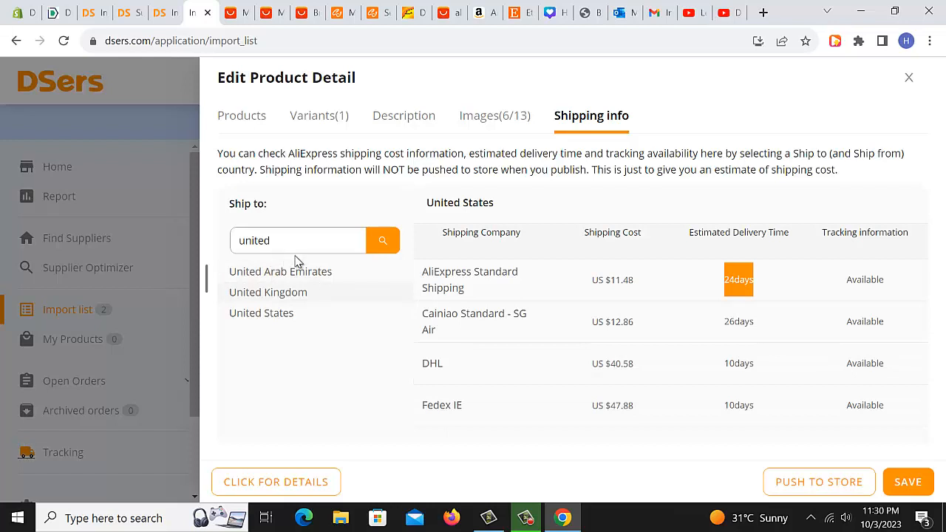
click(278, 298)
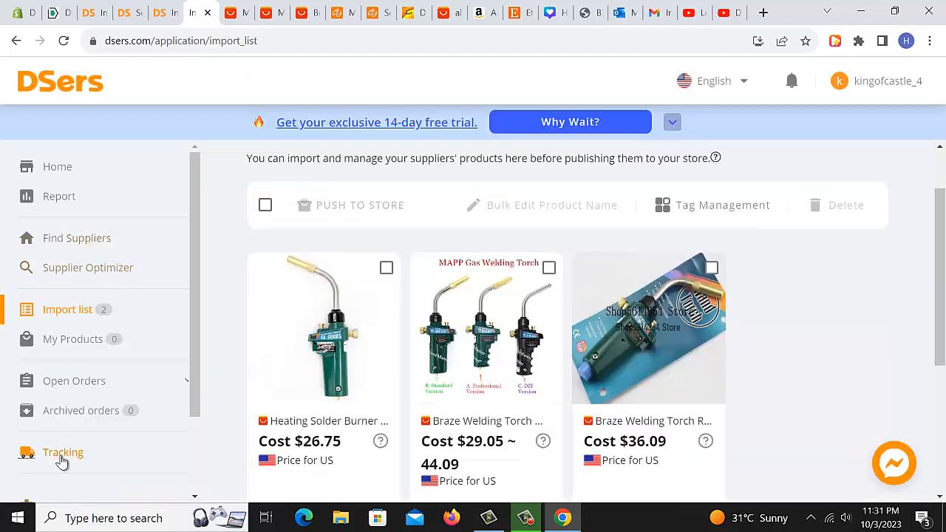
Open Settings and turn on the Inventory changes and Price changes notifications.
scroll(110, 406, down, 2)
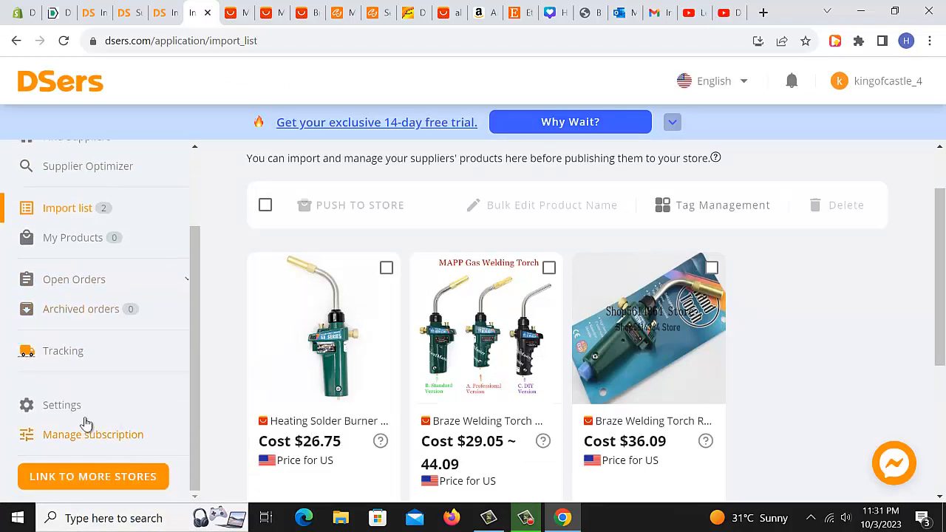
click(66, 405)
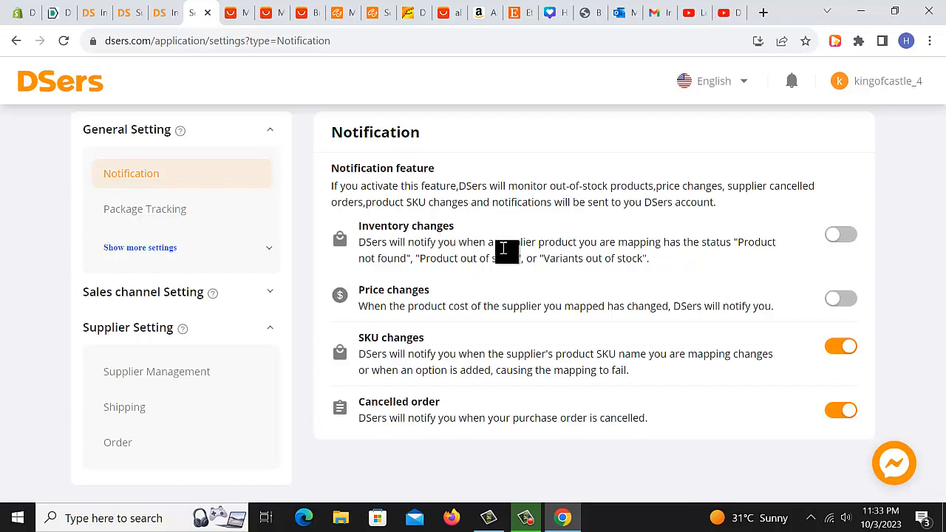
click(843, 235)
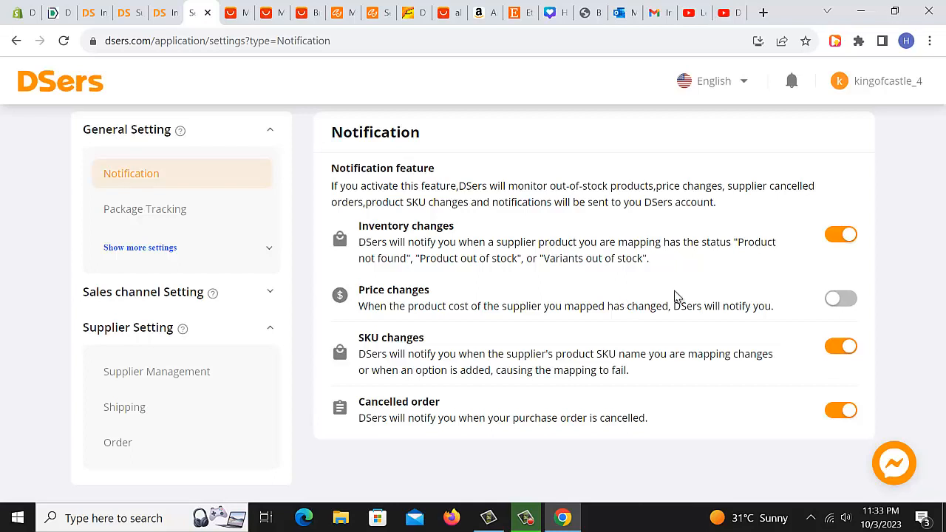
click(841, 298)
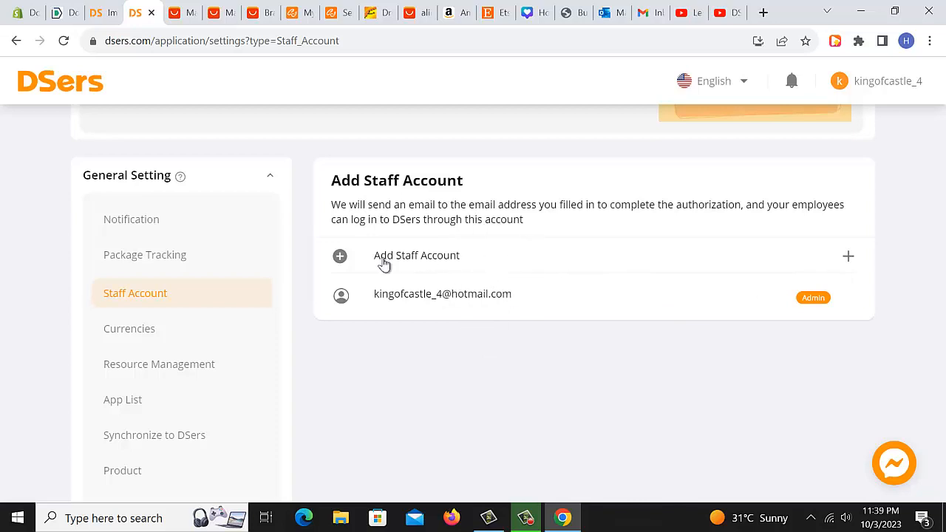
View the Currencies and Resource Management pages of the general settings.
click(144, 331)
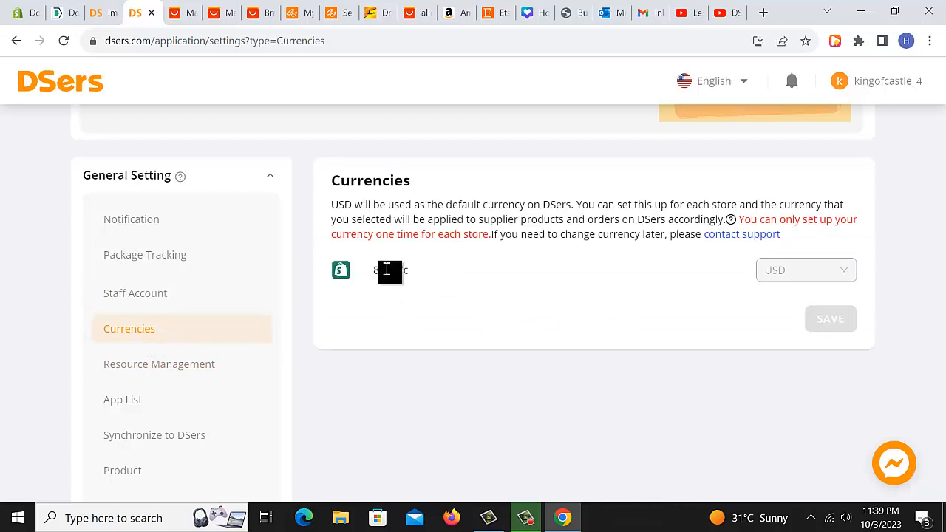
click(157, 367)
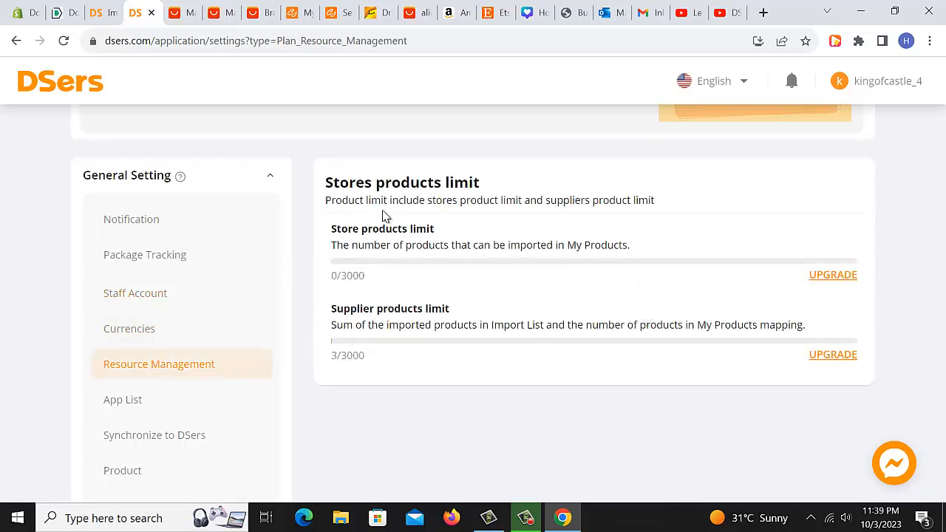
Open the App List settings page and review its sales channel and supplier entries.
scroll(177, 320, down, 1)
scroll(235, 300, up, 2)
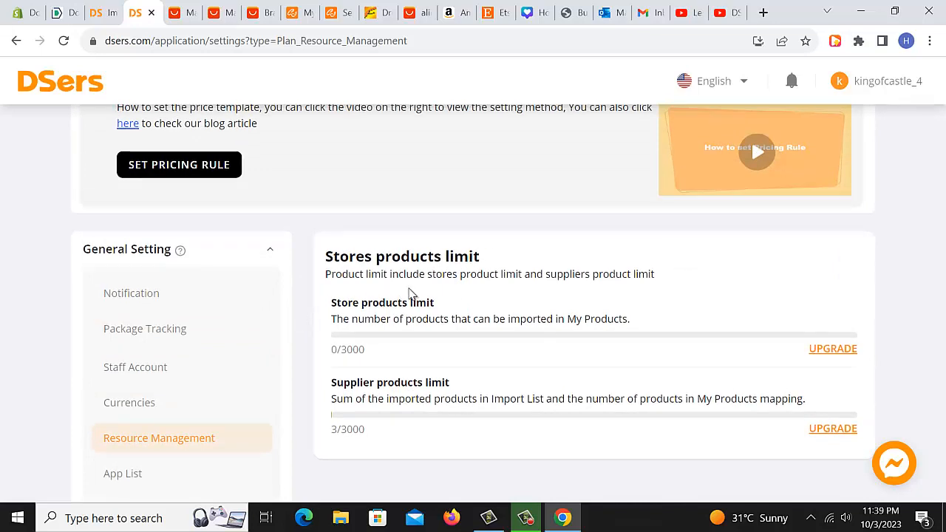
scroll(411, 300, down, 1)
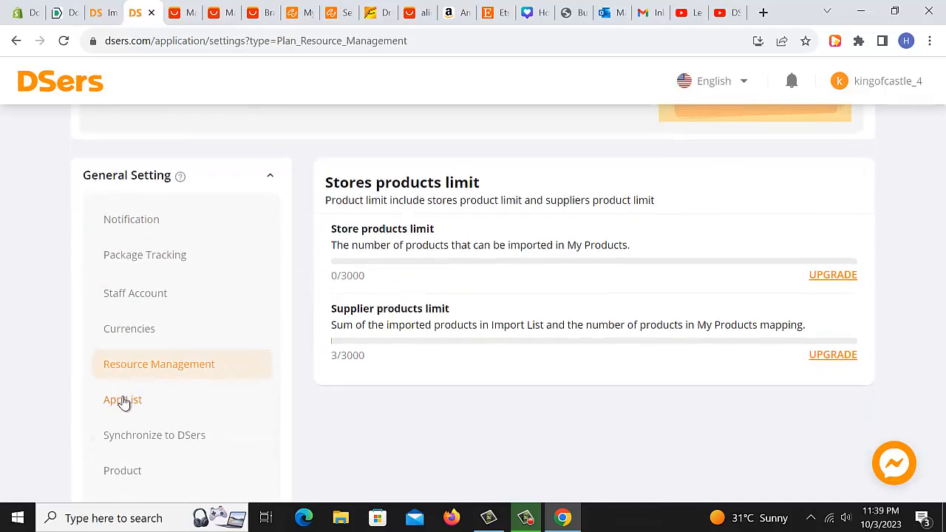
click(125, 402)
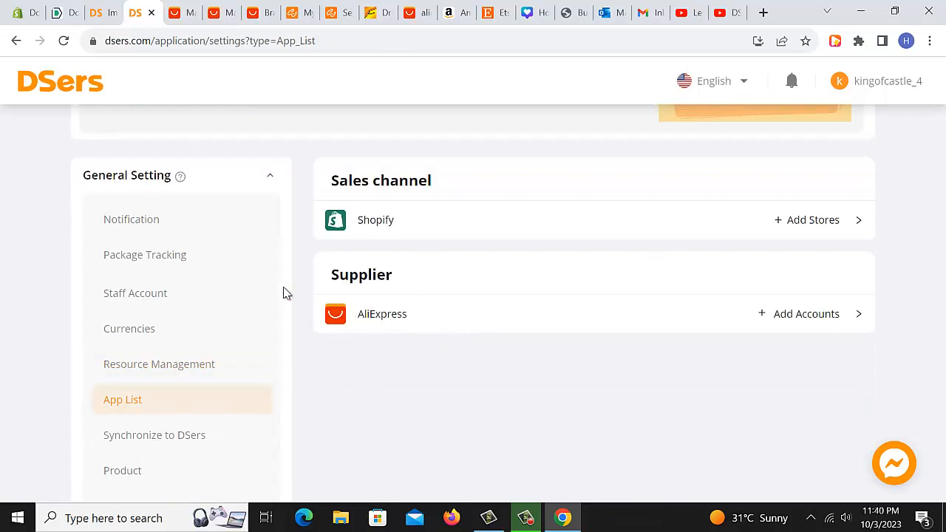
scroll(237, 323, down, 1)
scroll(196, 340, down, 1)
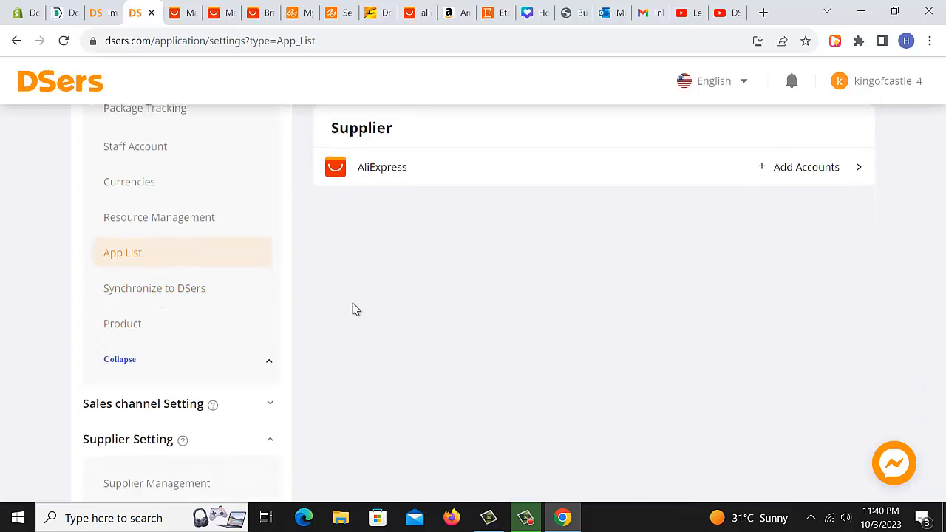
scroll(354, 308, up, 2)
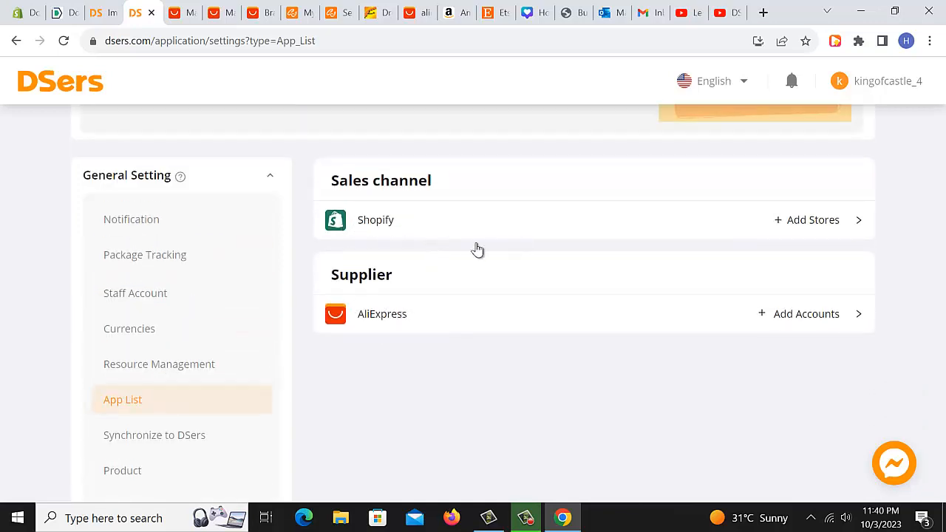
scroll(244, 332, down, 1)
scroll(191, 343, down, 1)
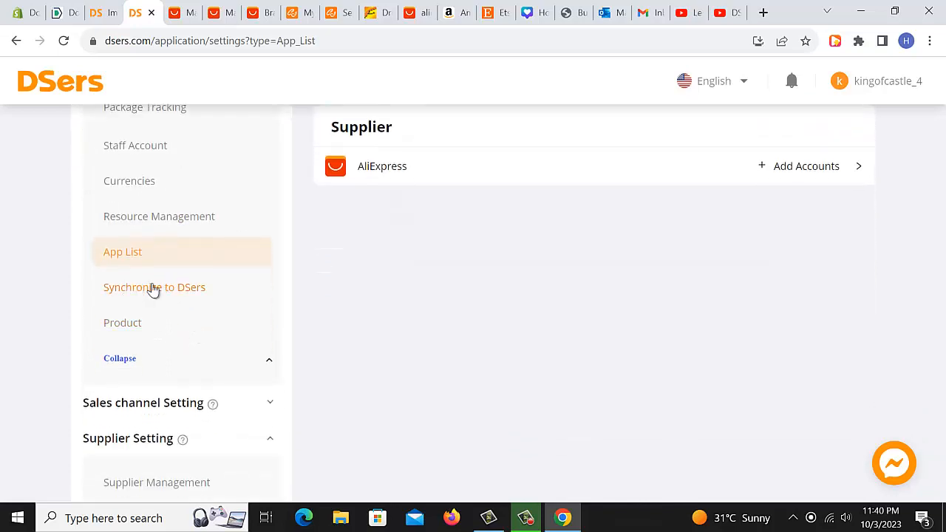
scroll(353, 253, up, 1)
scroll(353, 254, up, 1)
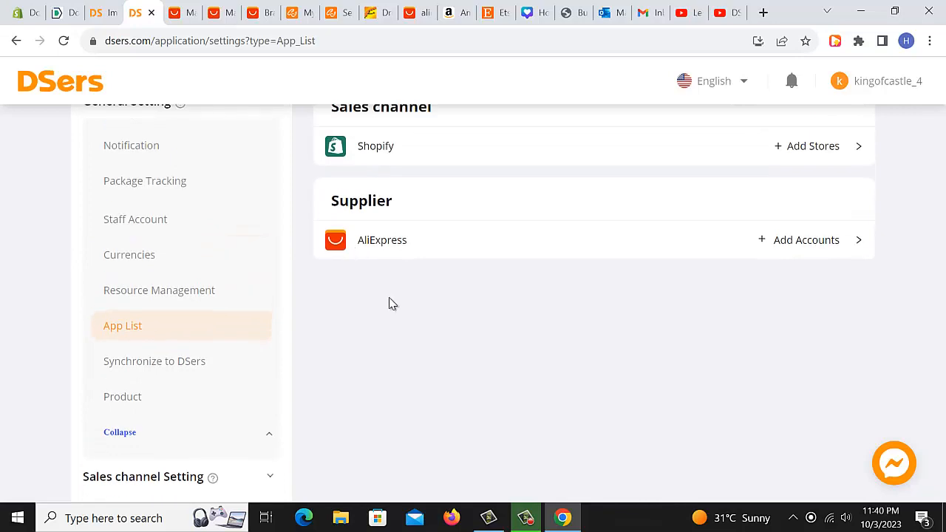
scroll(387, 306, up, 1)
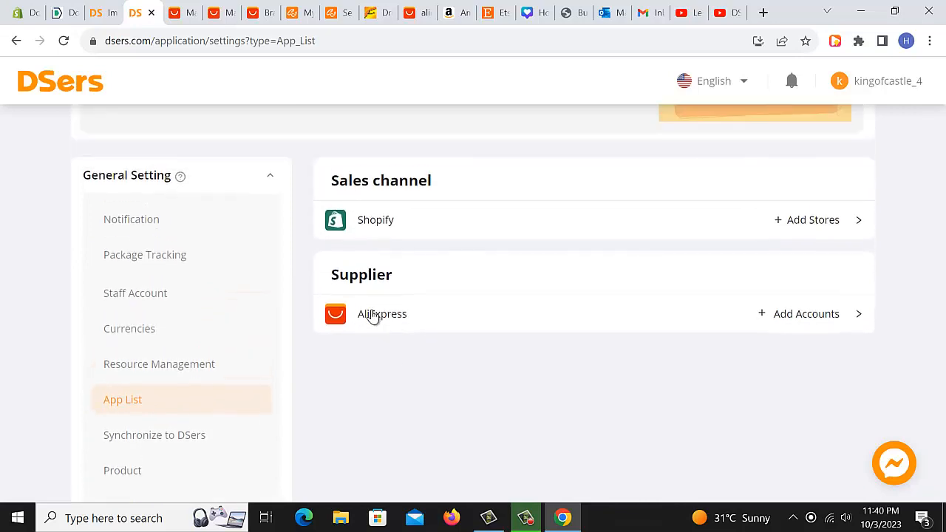
scroll(332, 334, down, 2)
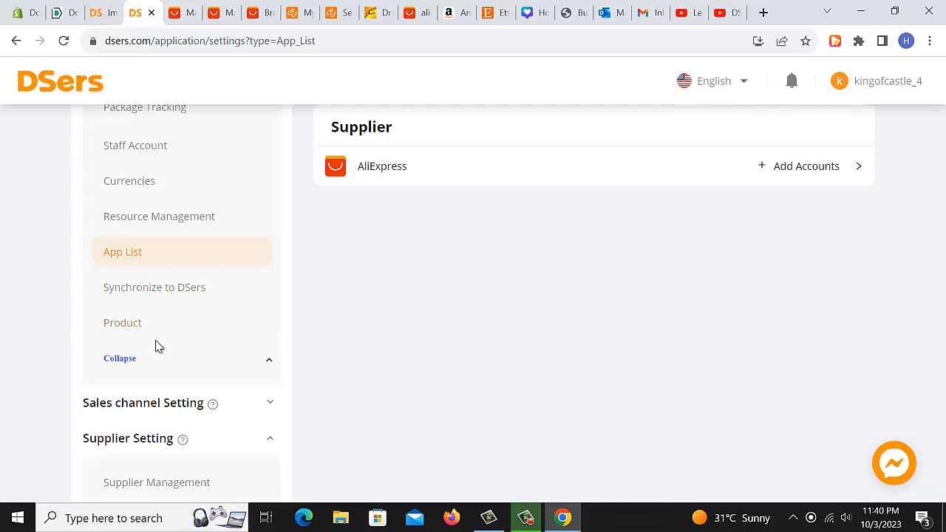
Open the Pricing rule settings under Sales channel Setting and read through its options.
click(133, 319)
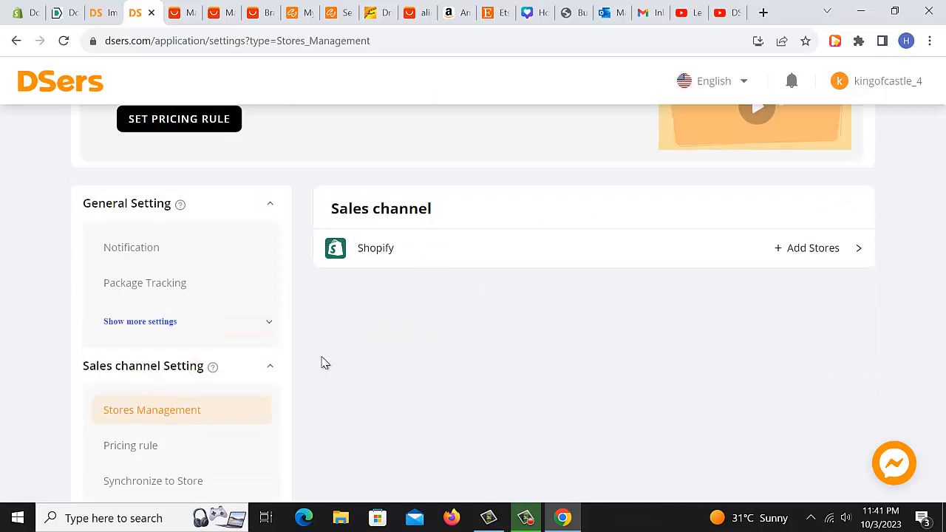
scroll(322, 362, down, 2)
click(141, 299)
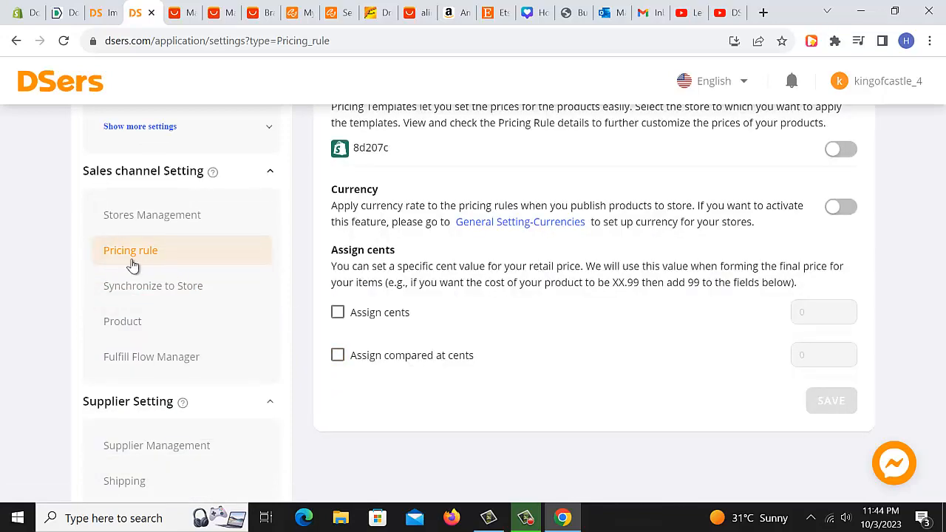
scroll(596, 386, up, 1)
scroll(596, 386, up, 1)
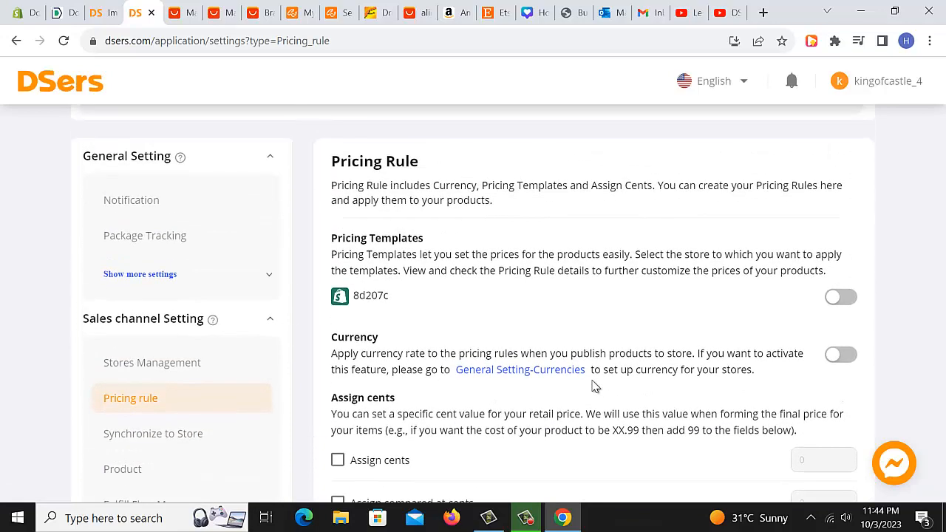
scroll(595, 386, up, 1)
scroll(595, 386, down, 1)
Turn on Pricing Templates for the store 8d207c.
click(843, 296)
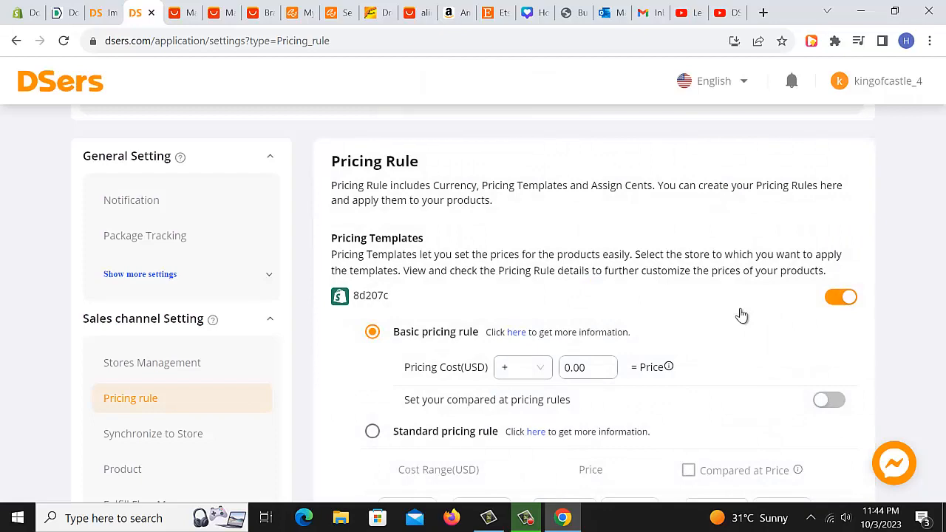
scroll(741, 315, down, 1)
scroll(742, 316, down, 2)
scroll(534, 304, up, 1)
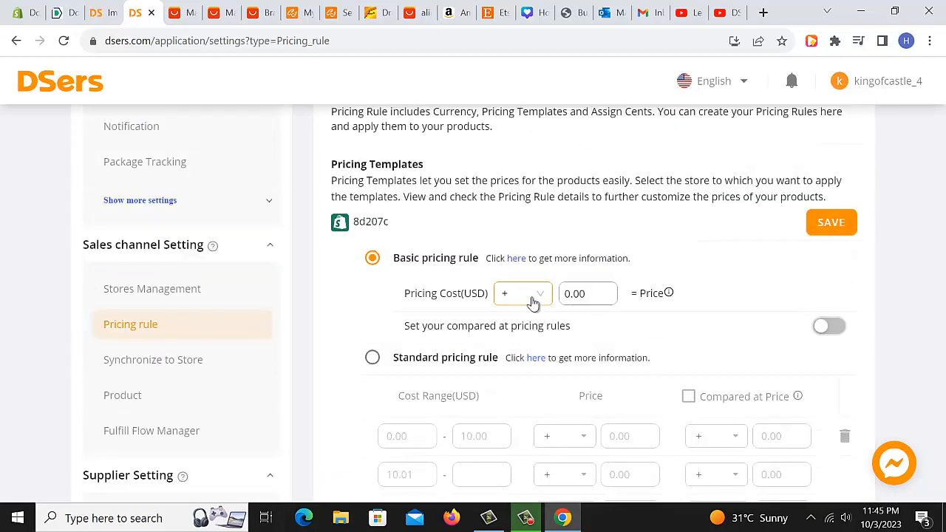
Set the basic pricing rule to add 4 to the pricing cost.
click(583, 297)
key(ctrl+a)
text(4)
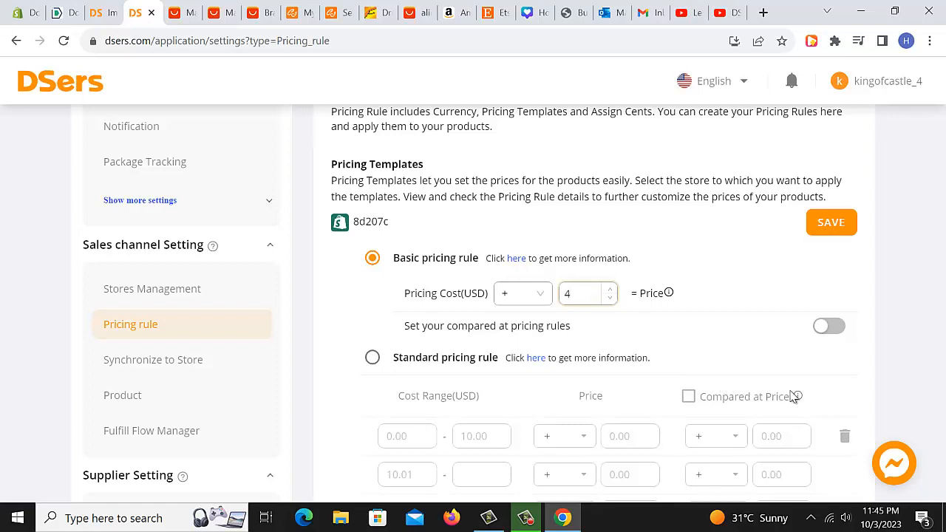
Enable compared-at pricing rules and set the compared-at price to the cost plus 12.
click(745, 347)
click(832, 328)
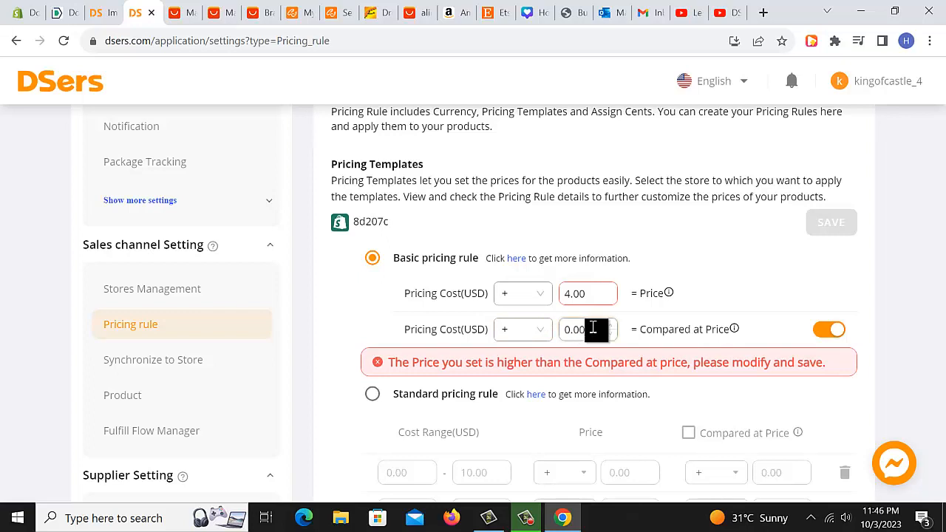
drag(593, 329, 524, 321)
text(8)
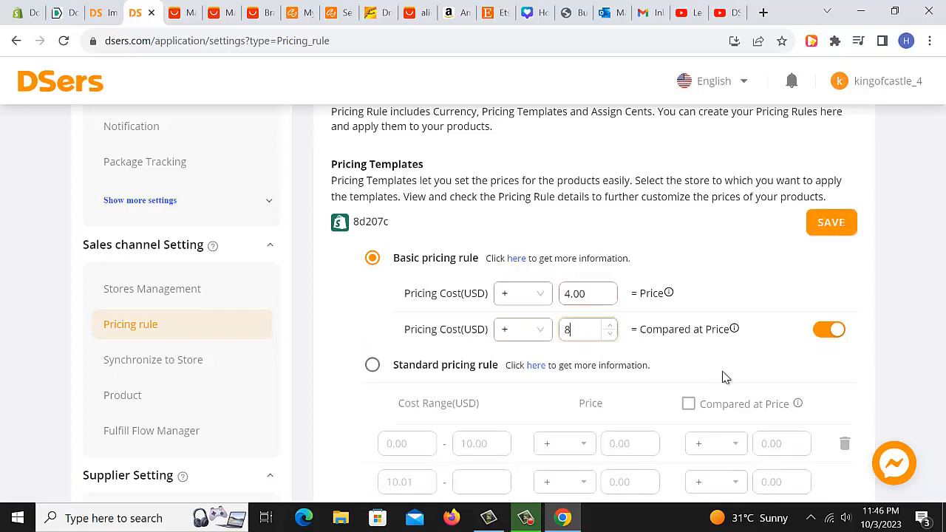
key(BackSpace)
text(12)
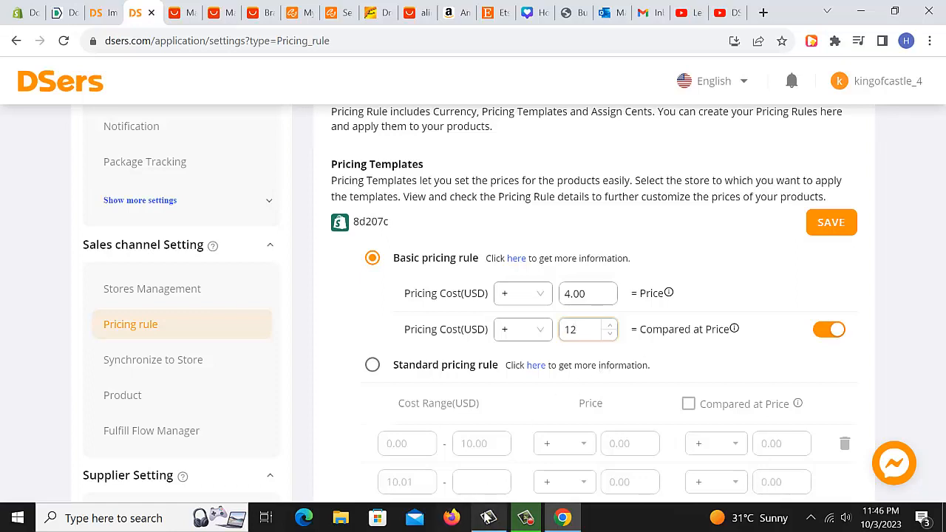
click(525, 517)
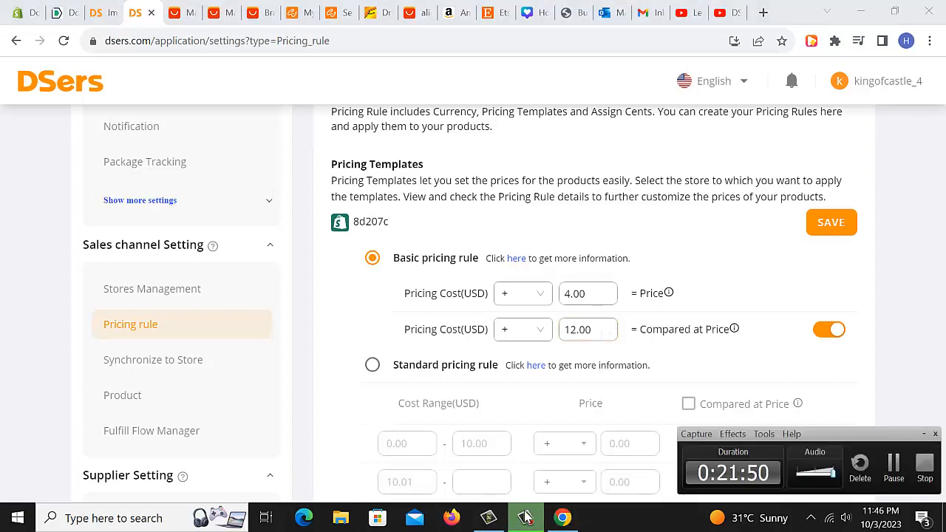
click(525, 517)
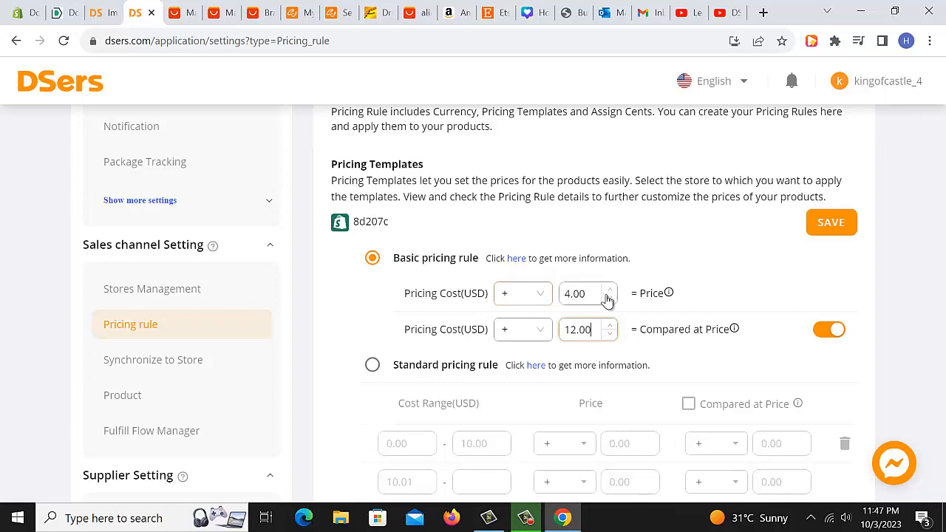
Clear the compared-at added cost and turn compared-at pricing rules off.
click(826, 333)
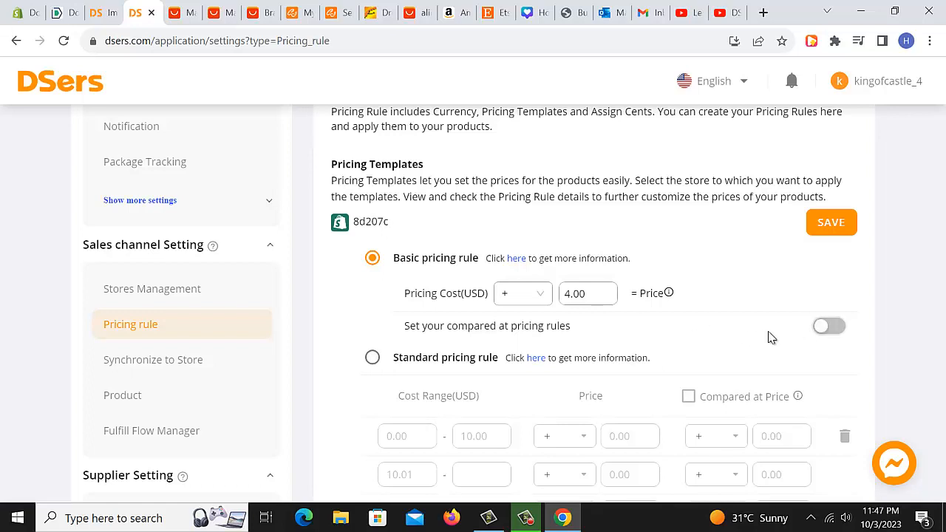
click(828, 328)
click(590, 334)
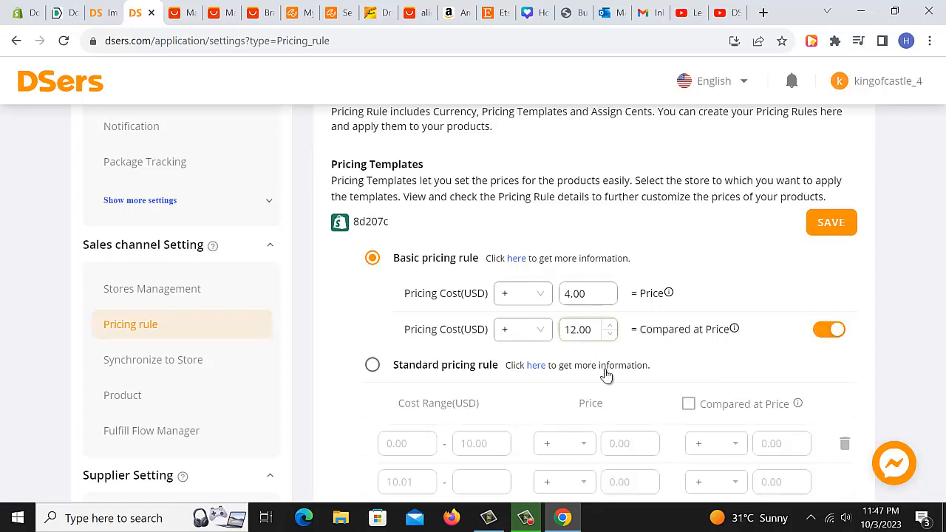
key(BackSpace)
key(BackSpace)
key(BackSpace)
key(BackSpace)
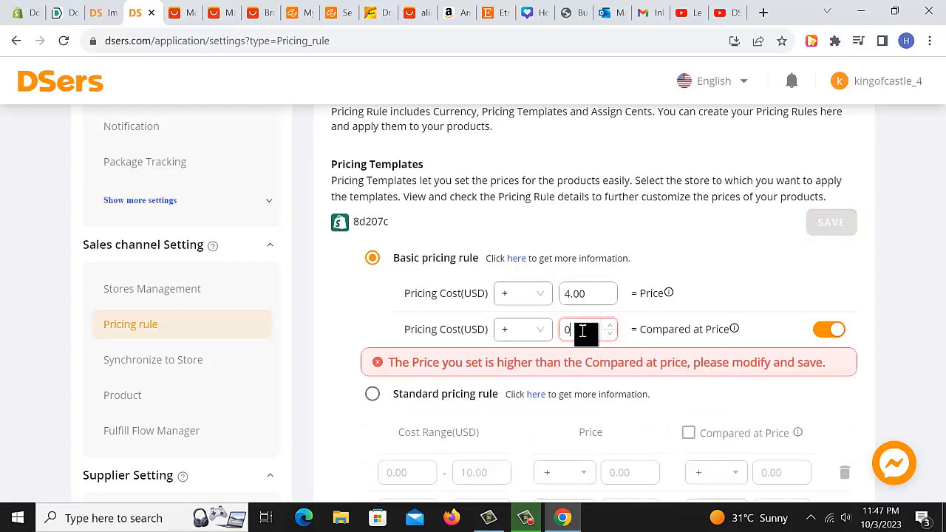
click(828, 329)
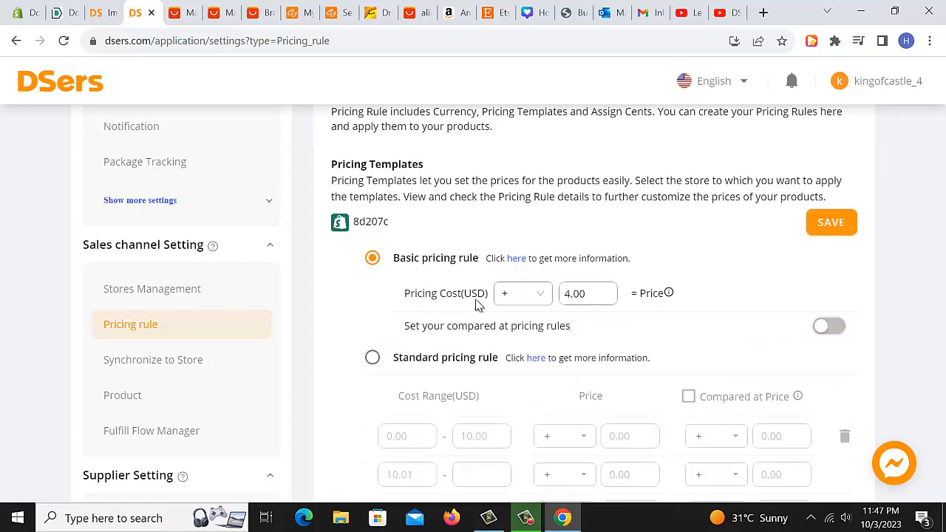
Switch the basic pricing rule to multiply the pricing cost by 2.
click(539, 297)
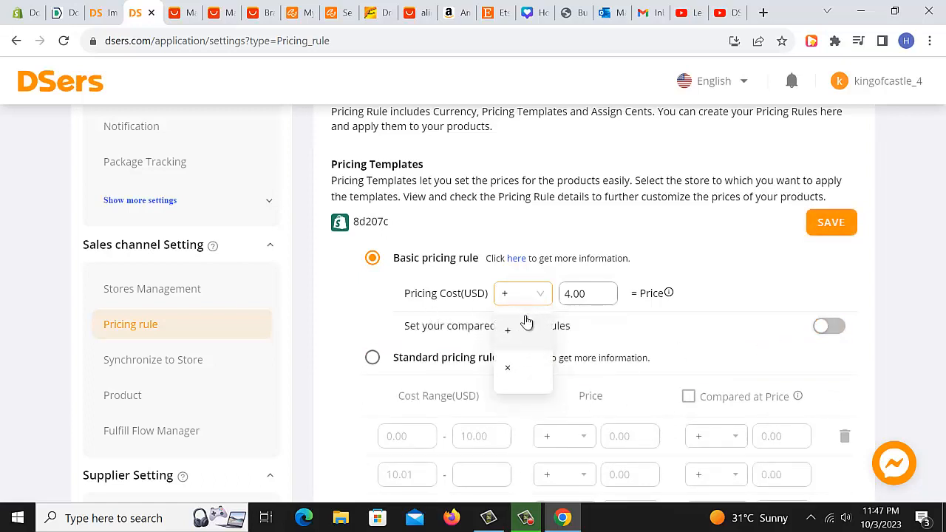
click(509, 366)
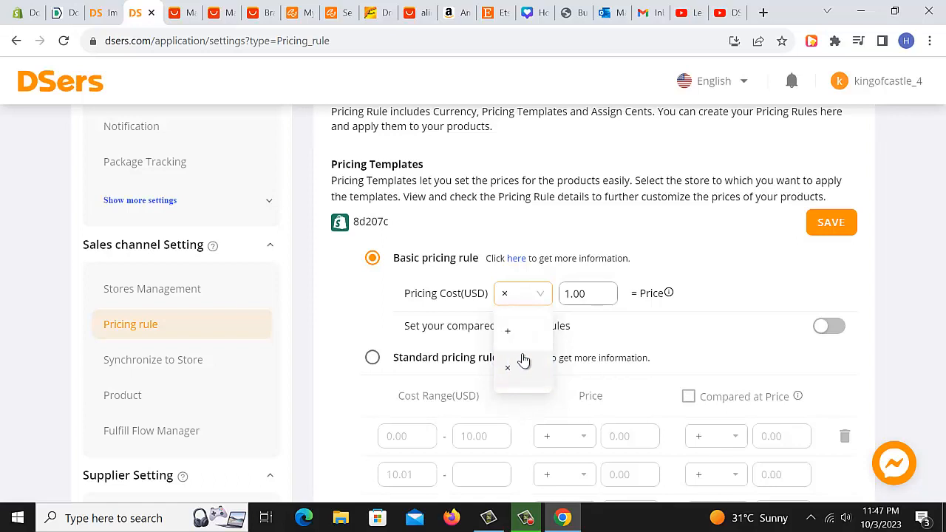
double_click(581, 296)
key(BackSpace)
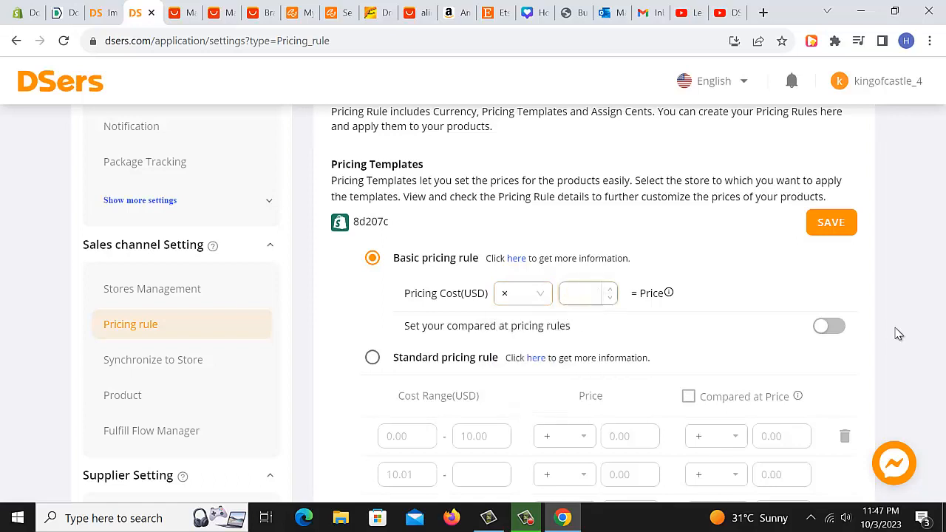
text(2)
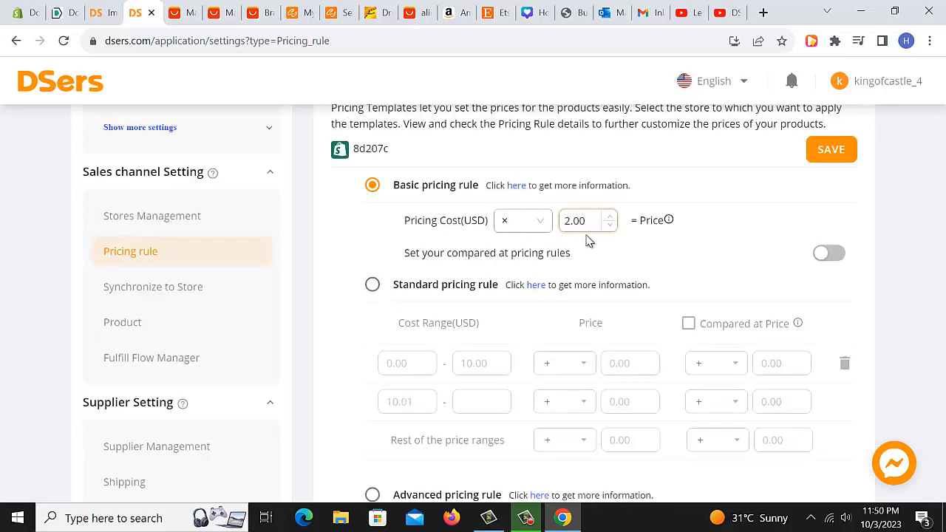
double_click(566, 220)
key(BackSpace)
text(3)
key(BackSpace)
text(2)
scroll(509, 244, up, 1)
scroll(510, 248, down, 1)
scroll(592, 304, down, 1)
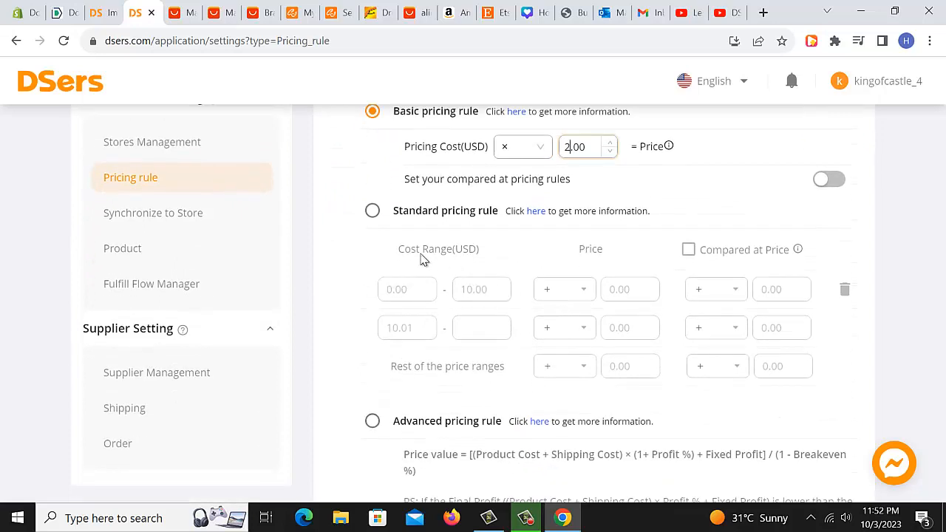
Select the Standard pricing rule, then switch back to the Basic pricing rule.
click(371, 211)
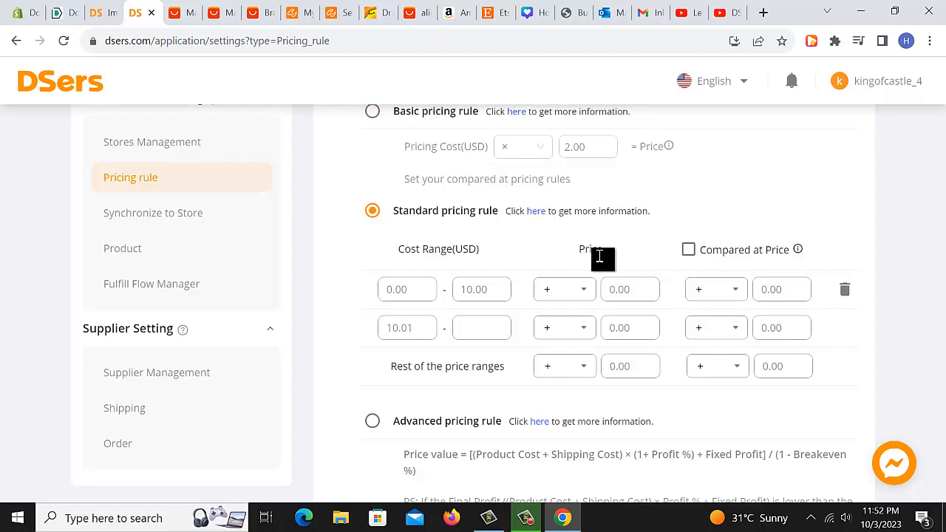
scroll(584, 274, up, 2)
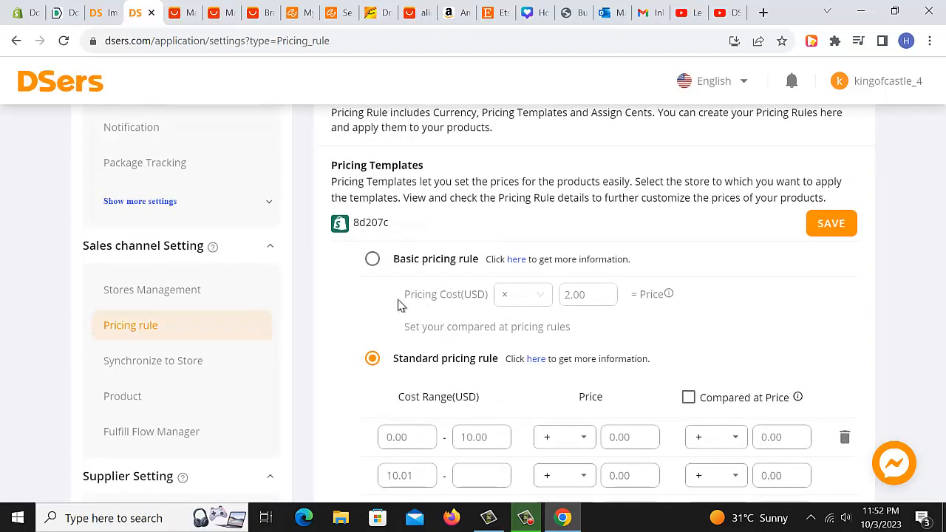
click(372, 258)
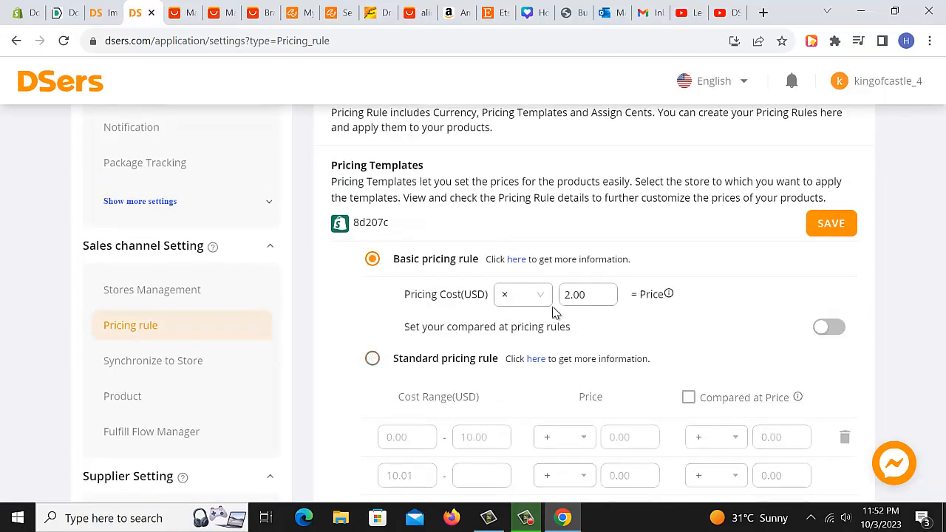
Reset the basic pricing rule to add 0.00 to the pricing cost.
click(598, 297)
key(BackSpace)
key(BackSpace)
key(BackSpace)
key(BackSpace)
click(530, 297)
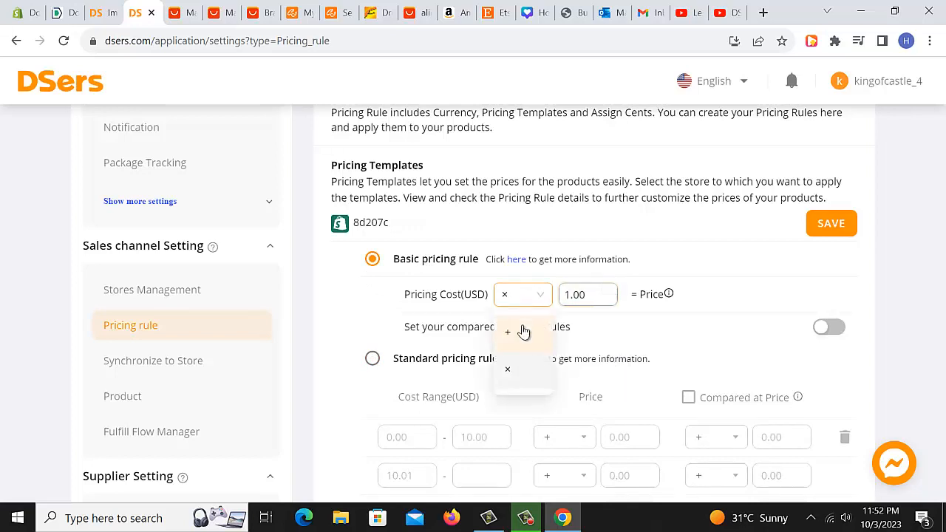
click(519, 335)
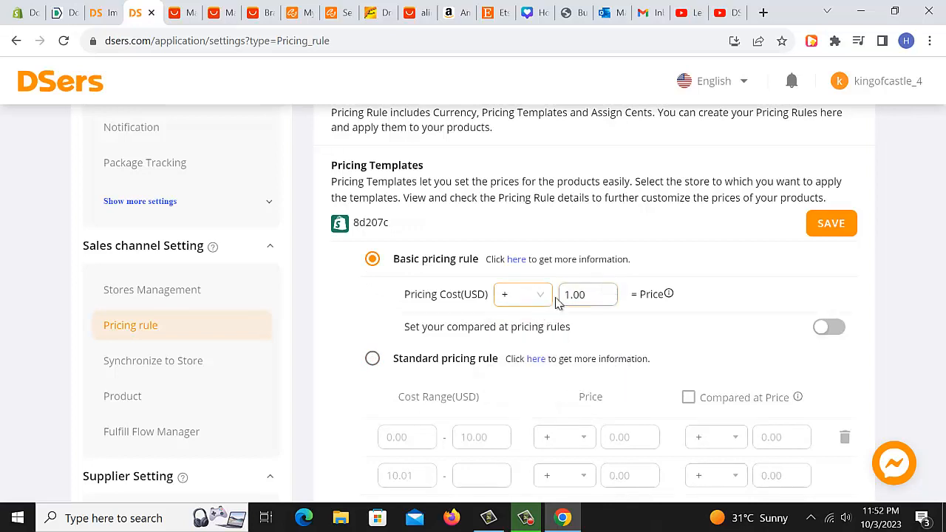
click(580, 296)
key(BackSpace)
key(BackSpace)
key(BackSpace)
key(BackSpace)
text(00)
click(656, 327)
scroll(657, 363, down, 1)
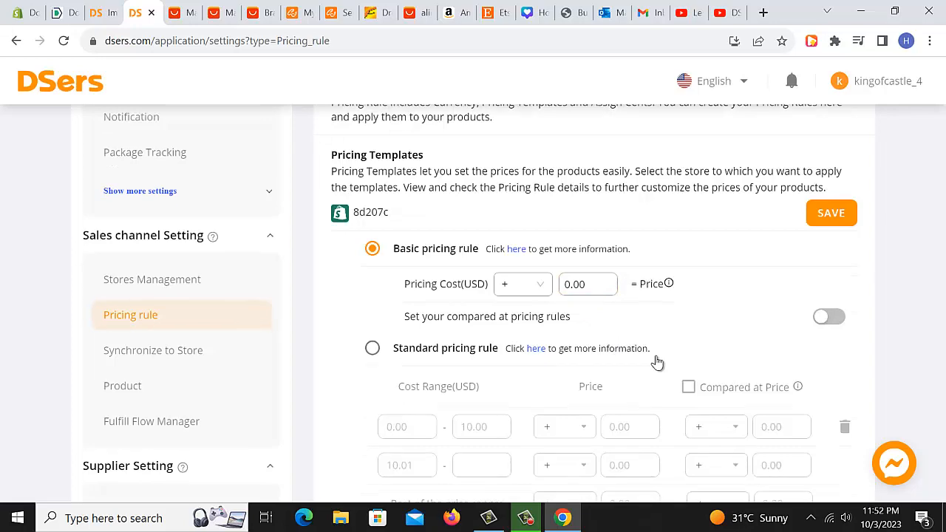
scroll(657, 362, down, 2)
scroll(658, 364, up, 1)
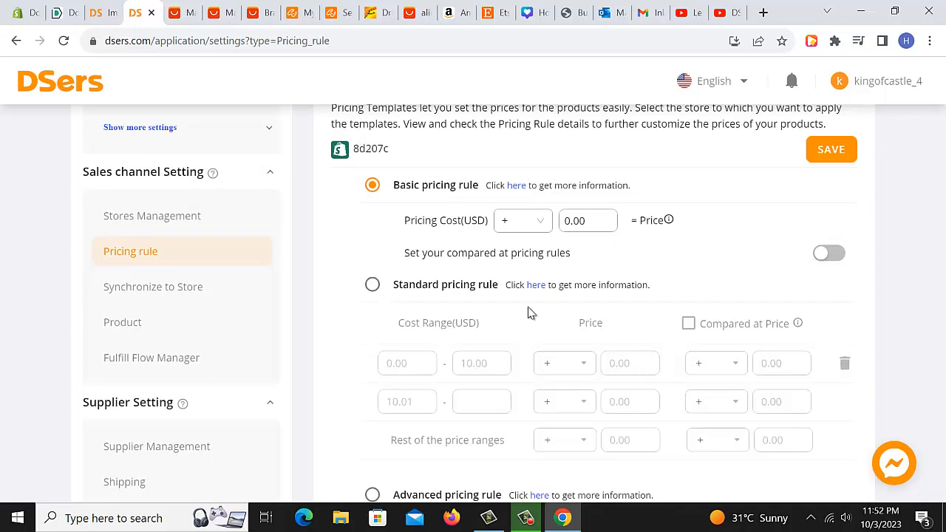
Select the Standard pricing rule and set the 0.00–10.00 cost range's price to multiply by 2.00.
click(374, 293)
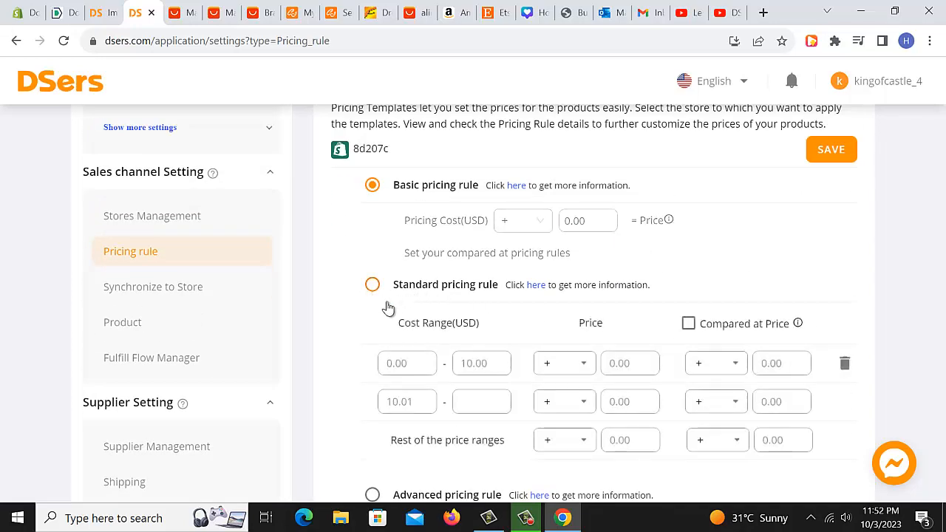
click(525, 519)
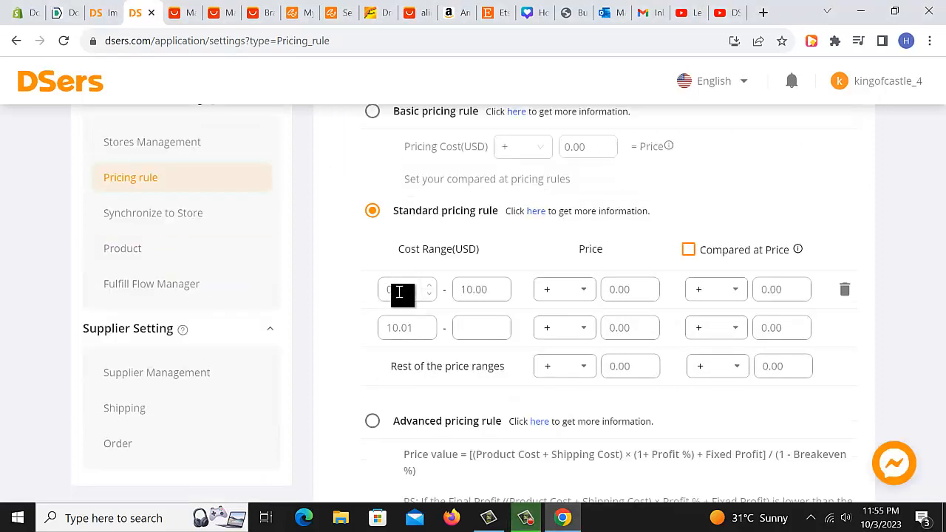
double_click(479, 292)
click(478, 291)
click(587, 291)
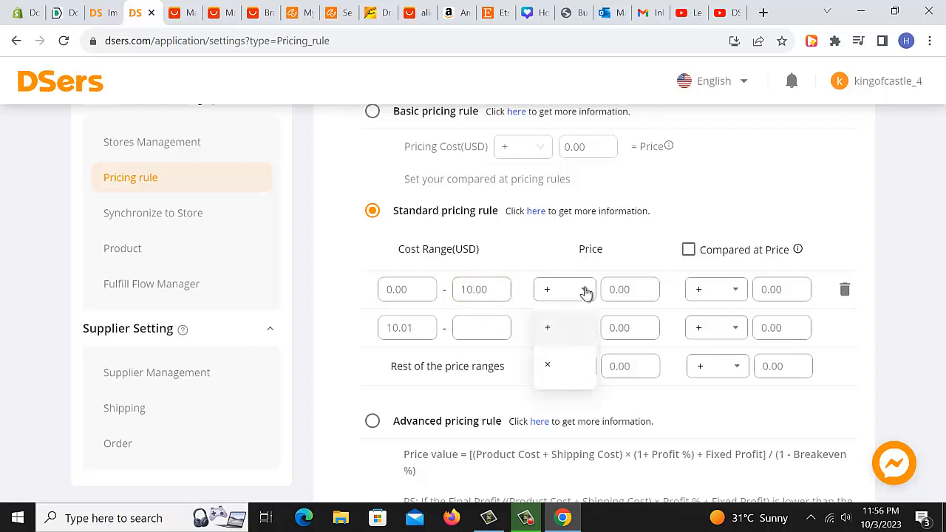
click(584, 349)
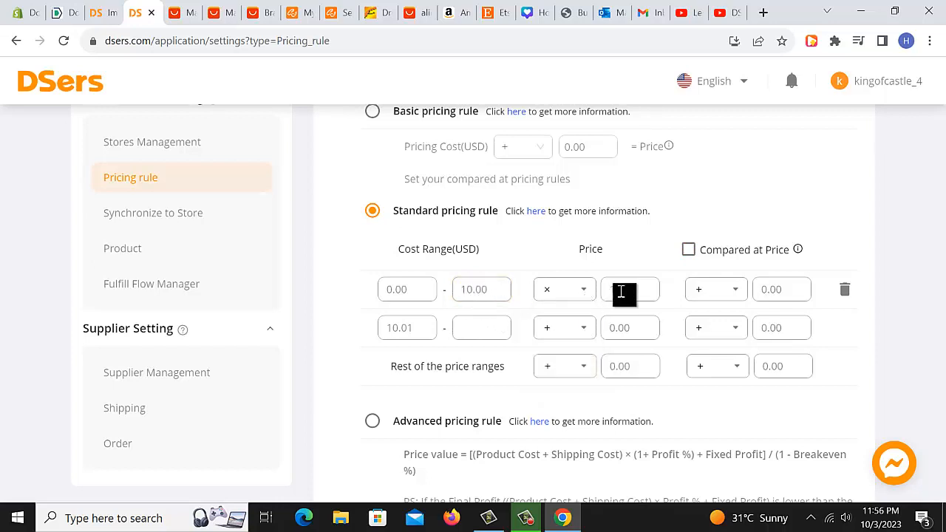
drag(613, 289, 641, 287)
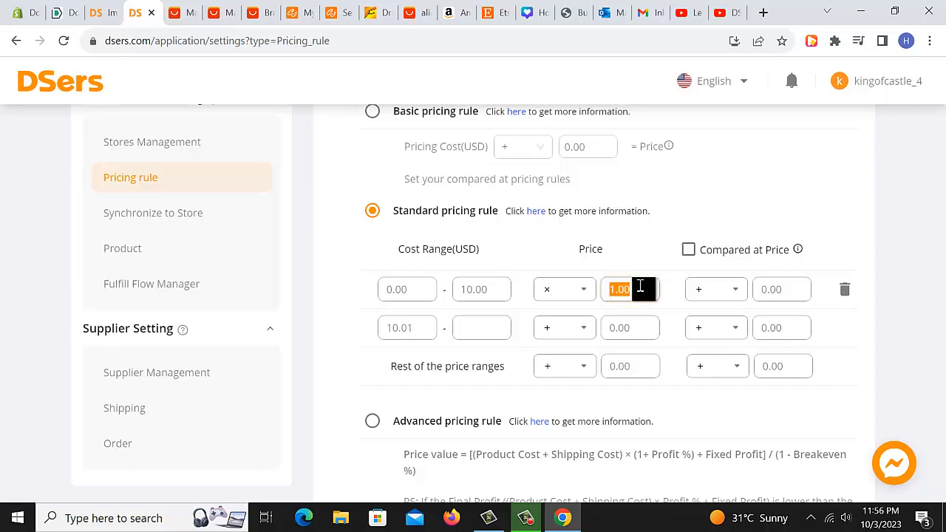
text(2.00)
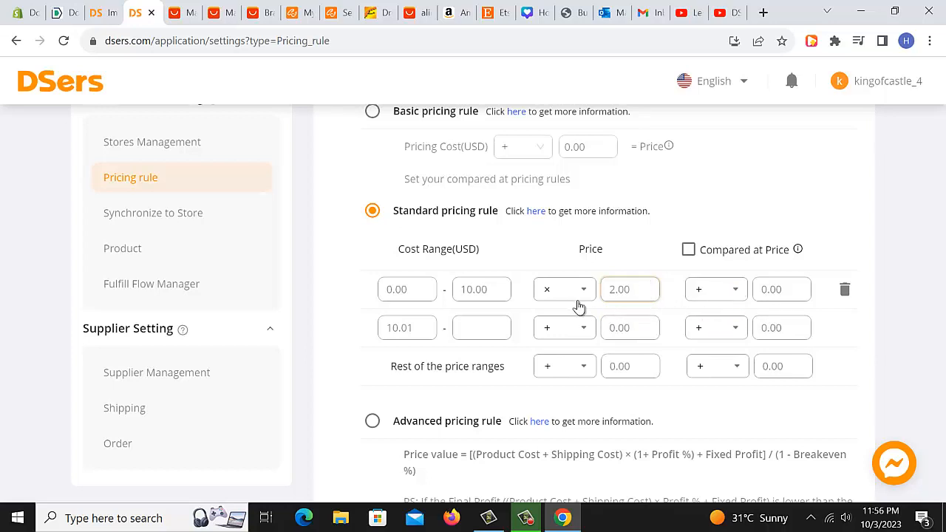
Set the first range's compared-at price to multiply by 4, then turn Compared at Price off again.
click(721, 292)
click(714, 365)
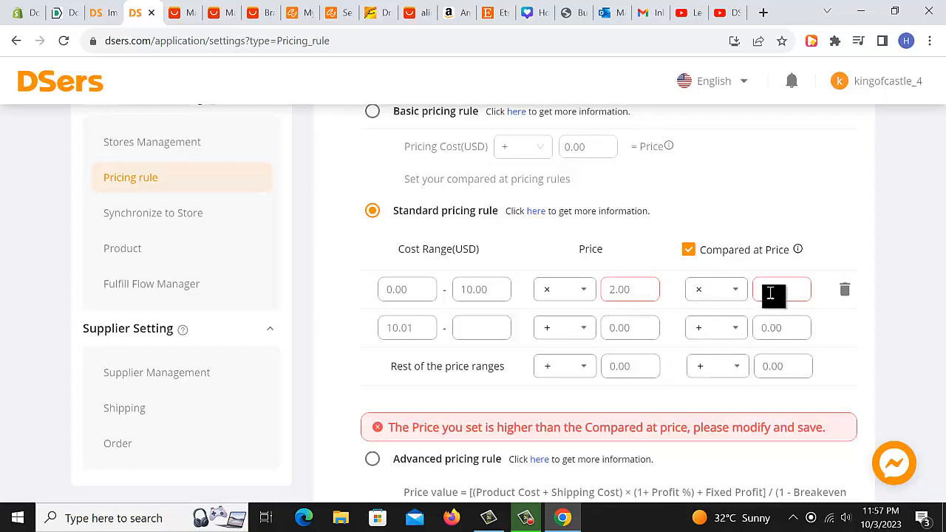
drag(767, 291, 738, 291)
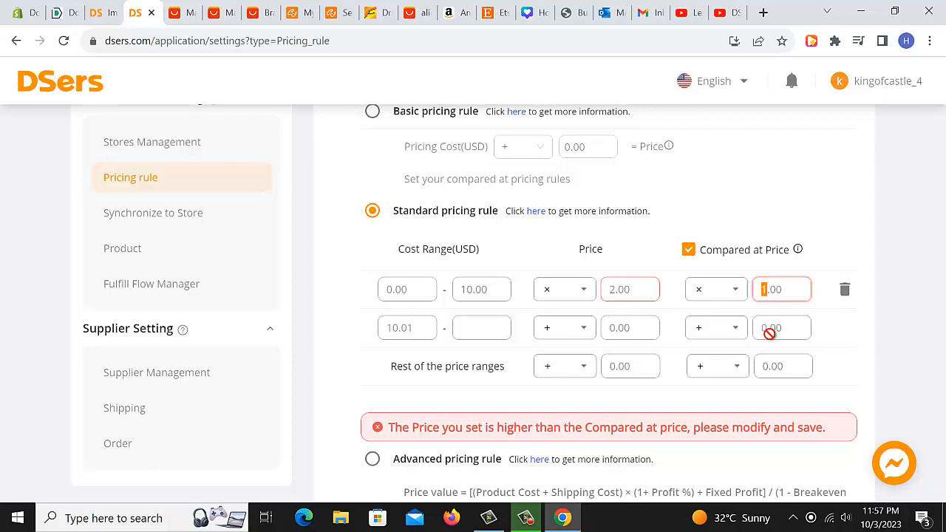
text(4)
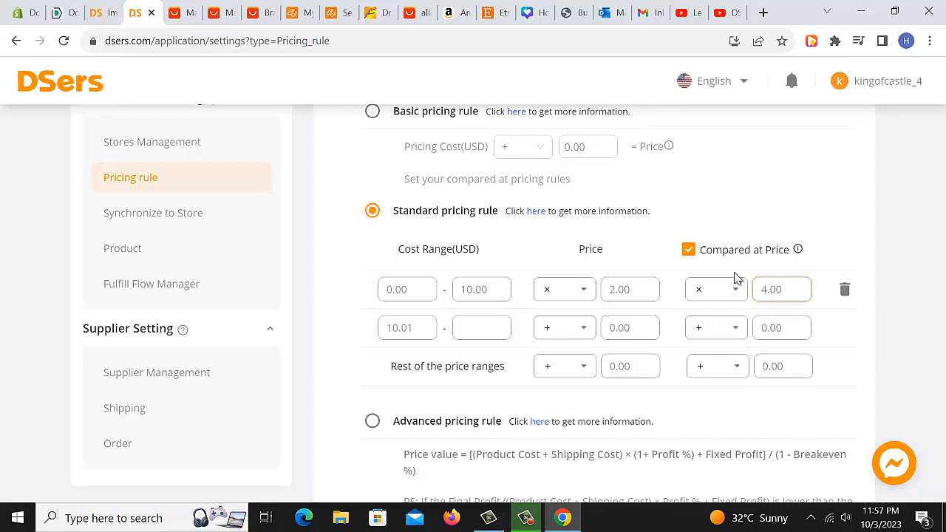
click(688, 252)
key(space)
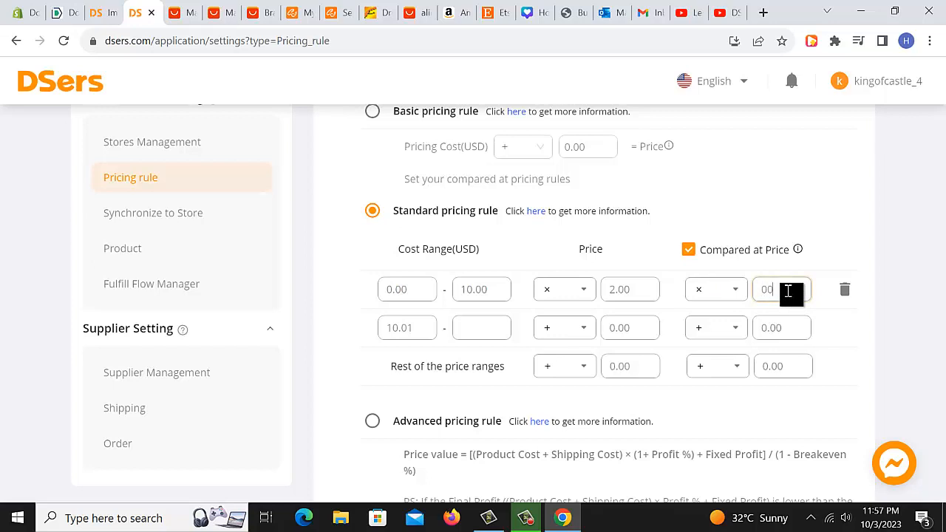
click(830, 323)
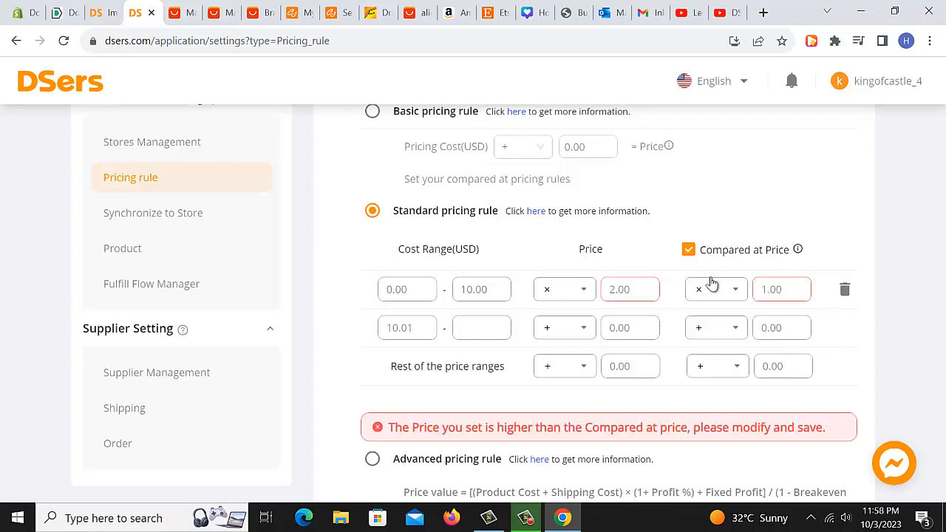
click(687, 251)
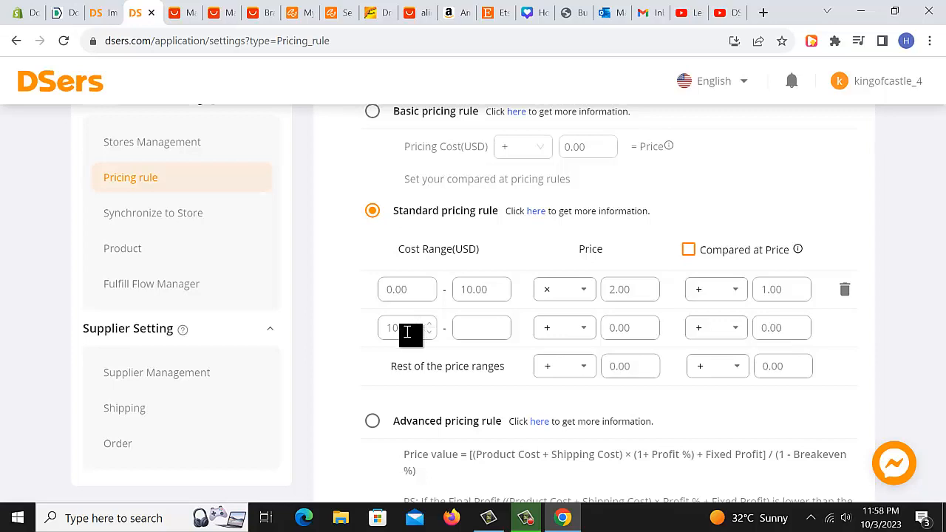
Set the second cost range to end at 20.00.
click(467, 330)
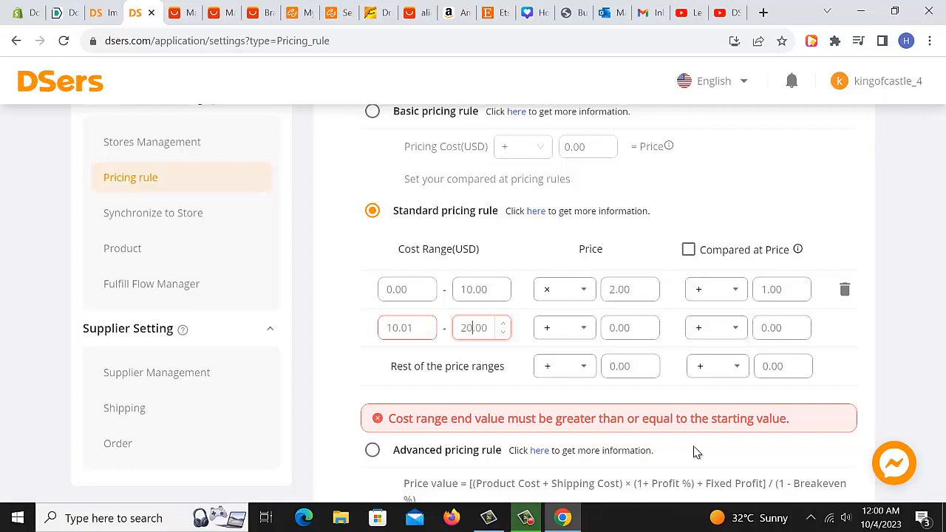
key(BackSpace)
text(20)
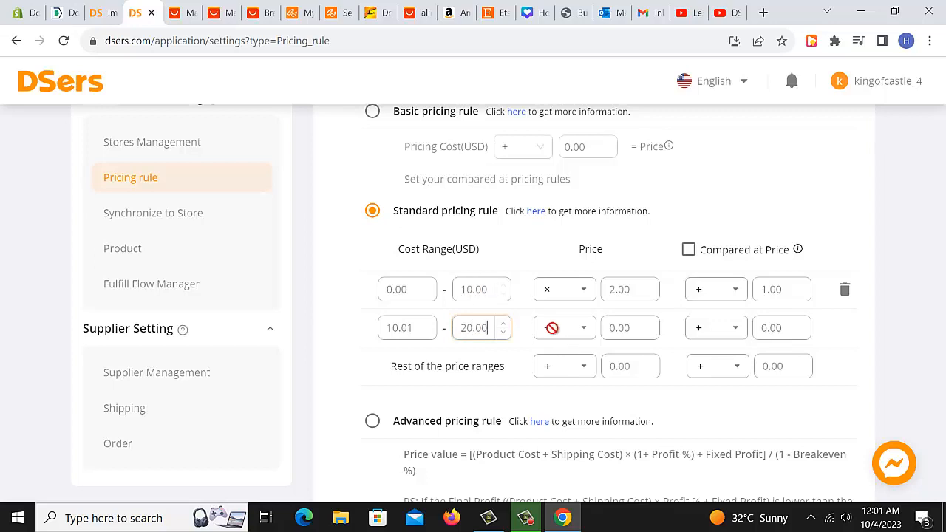
click(417, 335)
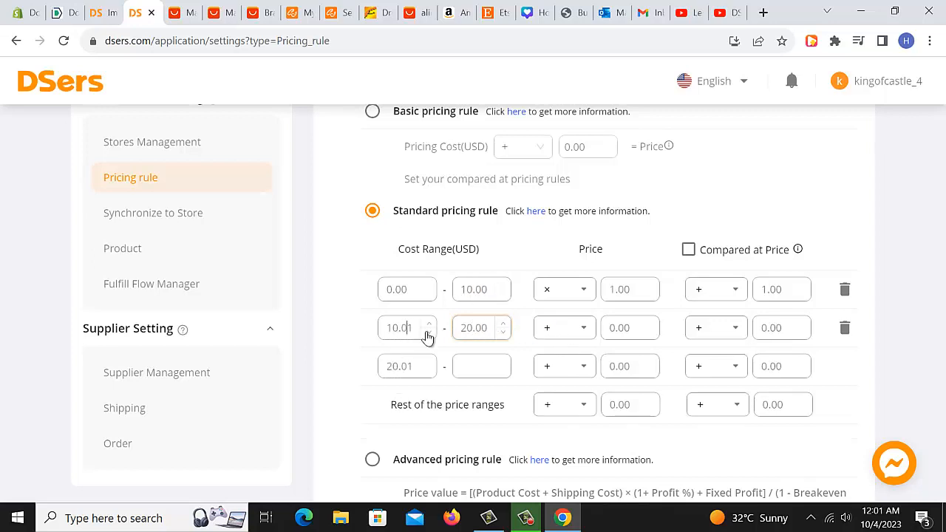
Set the 10.01–20.00 range's price to multiply by 2.50.
click(553, 329)
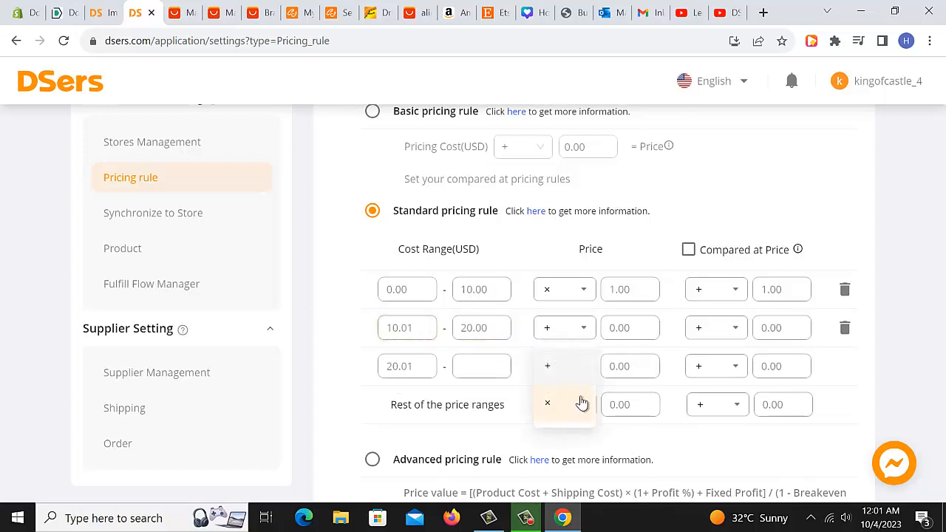
click(582, 401)
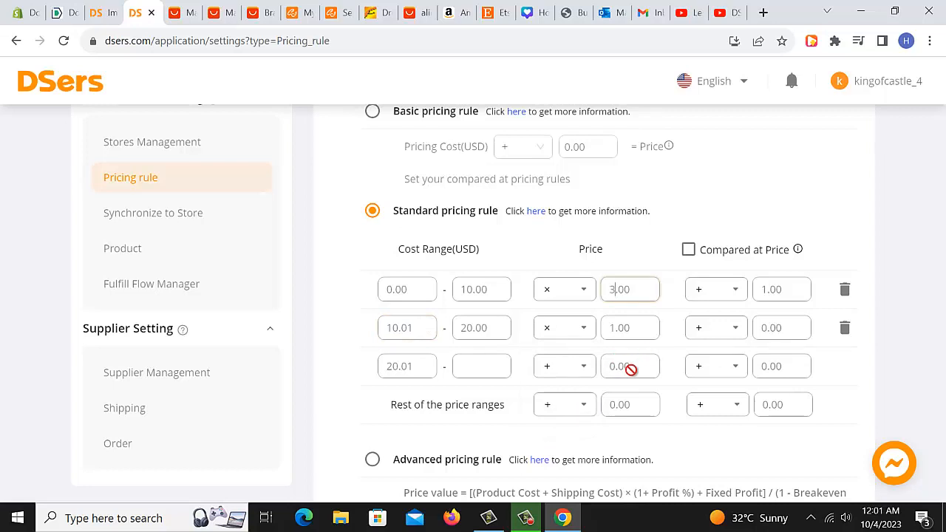
click(622, 329)
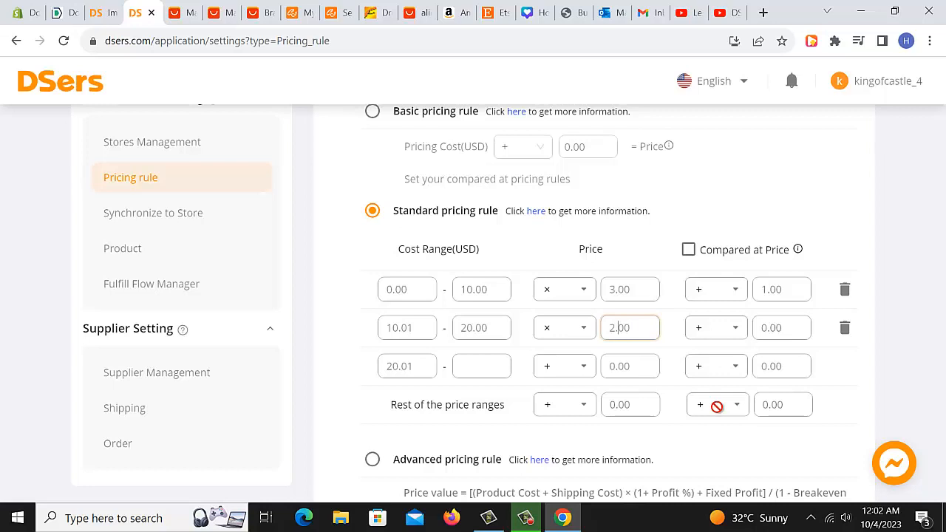
Set the third cost range to end at 40.00.
scroll(592, 355, down, 1)
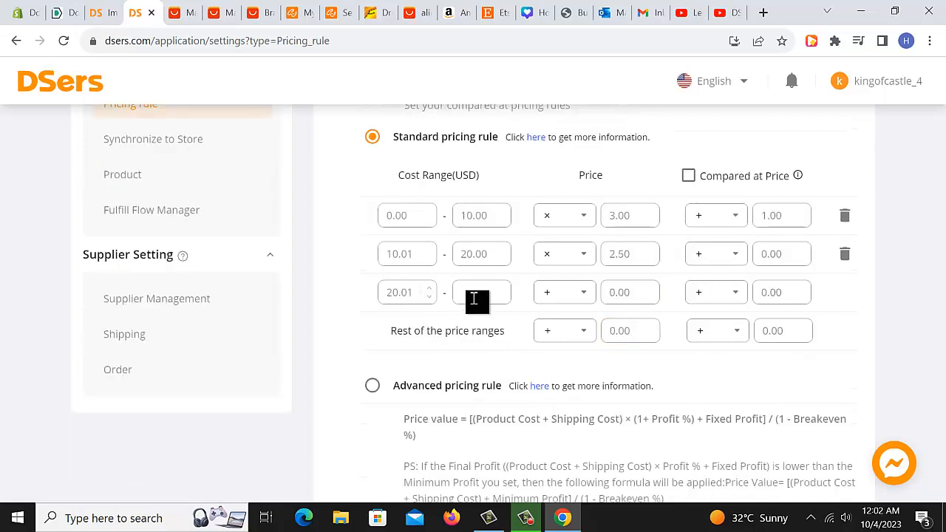
click(477, 296)
text(40)
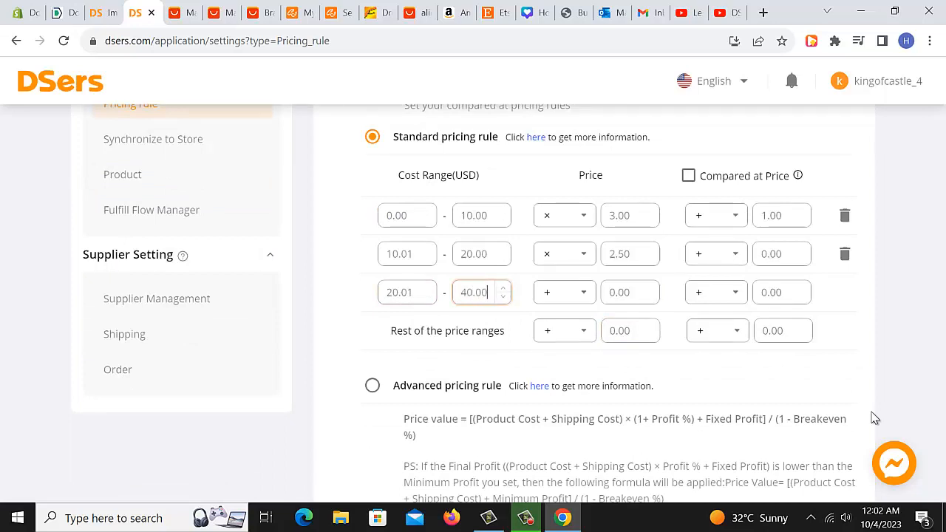
Set the 20.01–40.00 range's price to multiply by 2.00.
click(567, 296)
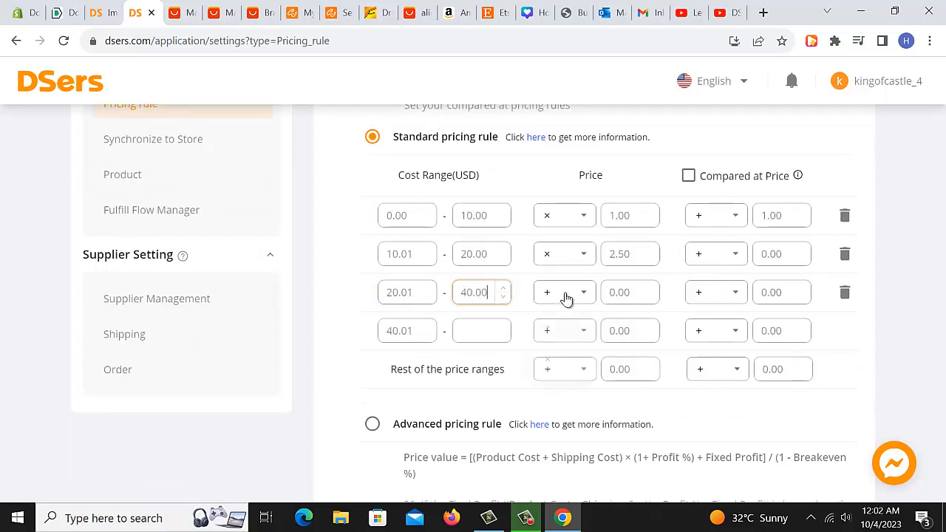
click(542, 357)
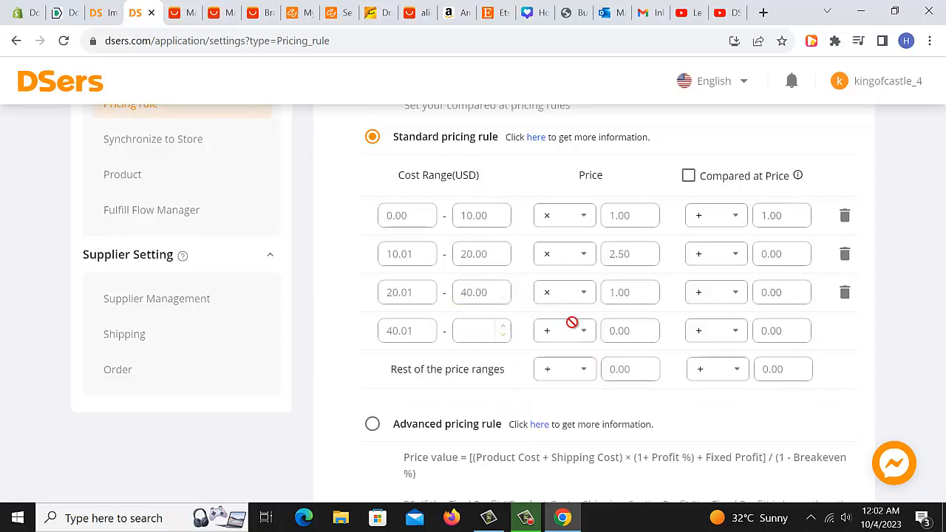
click(617, 297)
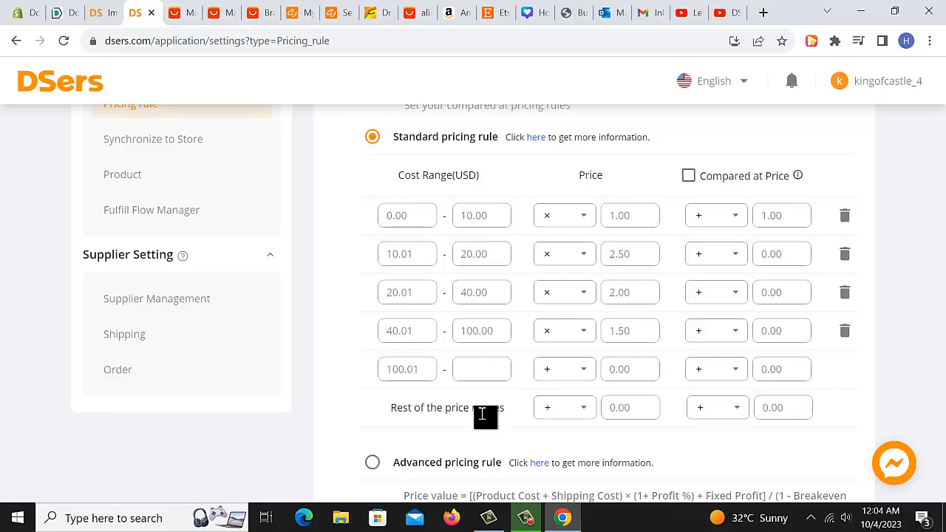
Set the rest of the price ranges to multiply by 1.50.
scroll(484, 416, down, 1)
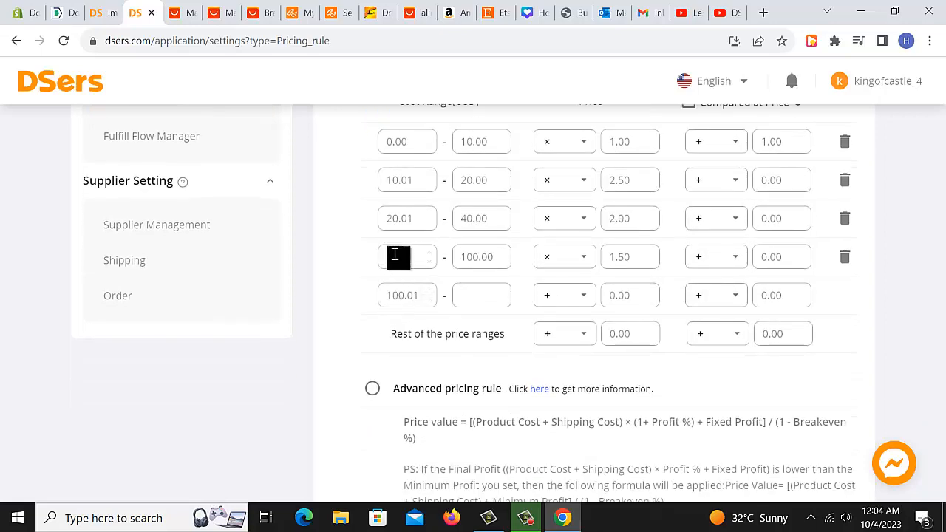
scroll(545, 382, up, 2)
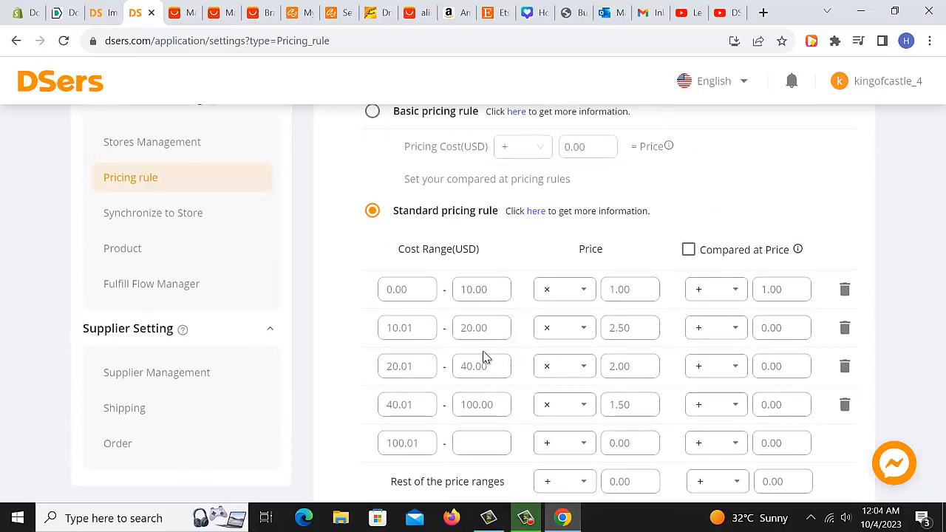
scroll(488, 362, down, 1)
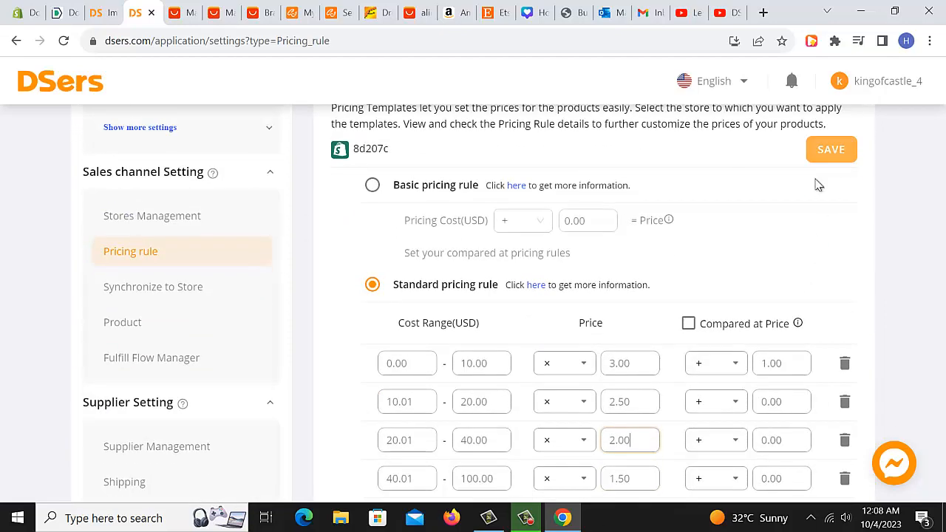
scroll(804, 216, down, 4)
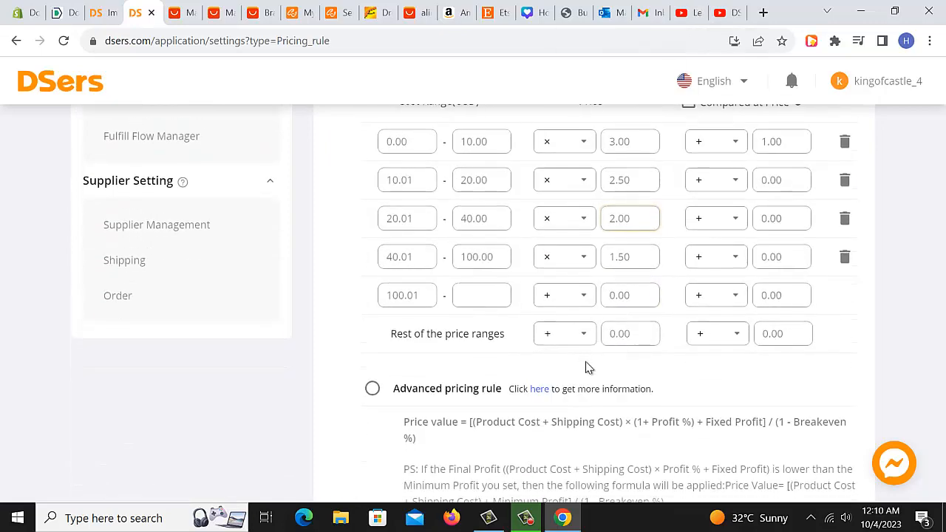
click(652, 338)
double_click(652, 338)
text(1.5)
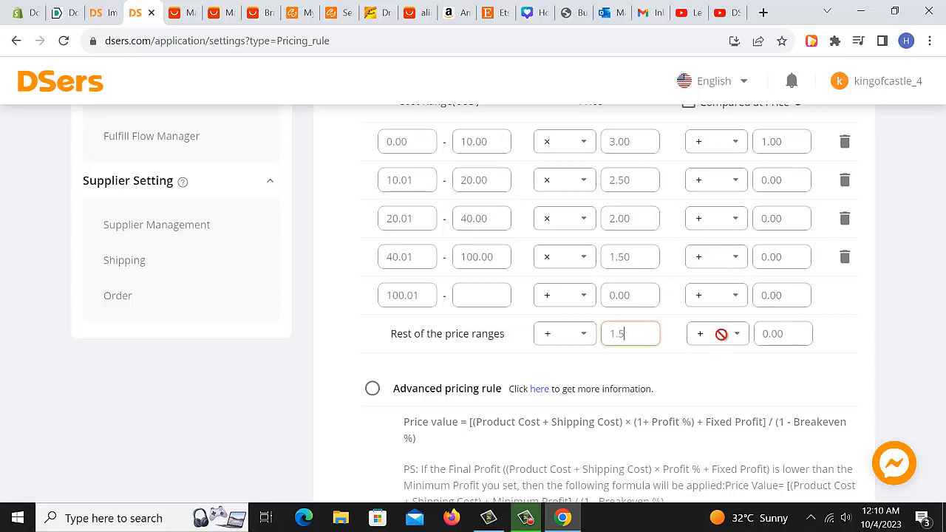
click(584, 337)
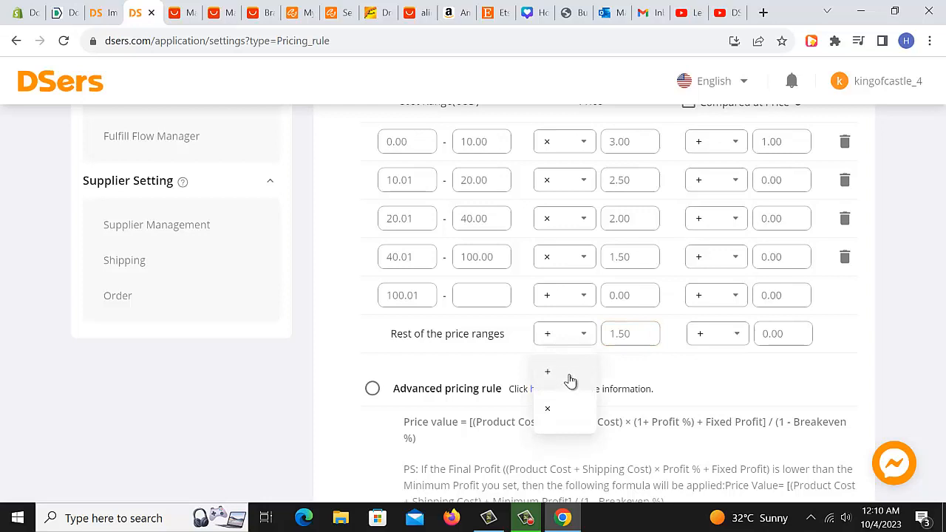
click(551, 406)
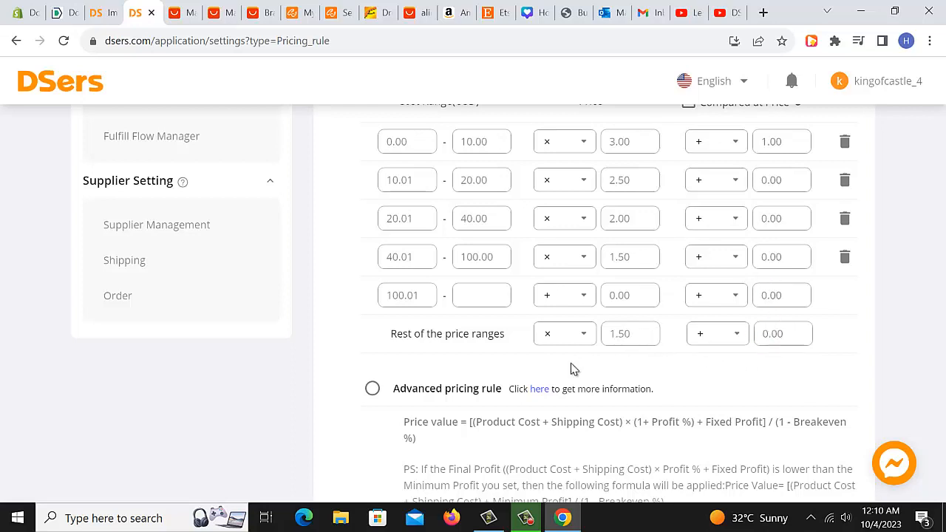
Change the rest-of-ranges price multiplier to 0.00.
double_click(615, 338)
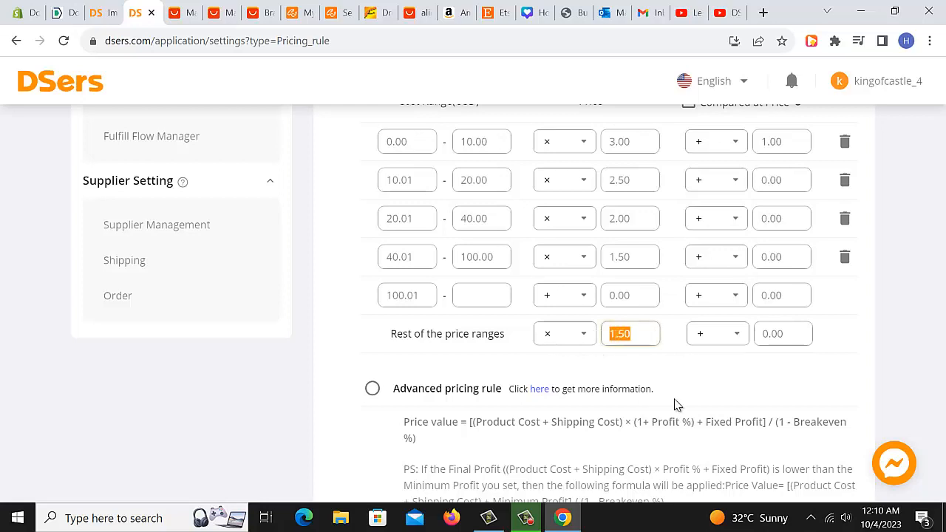
text(0.00)
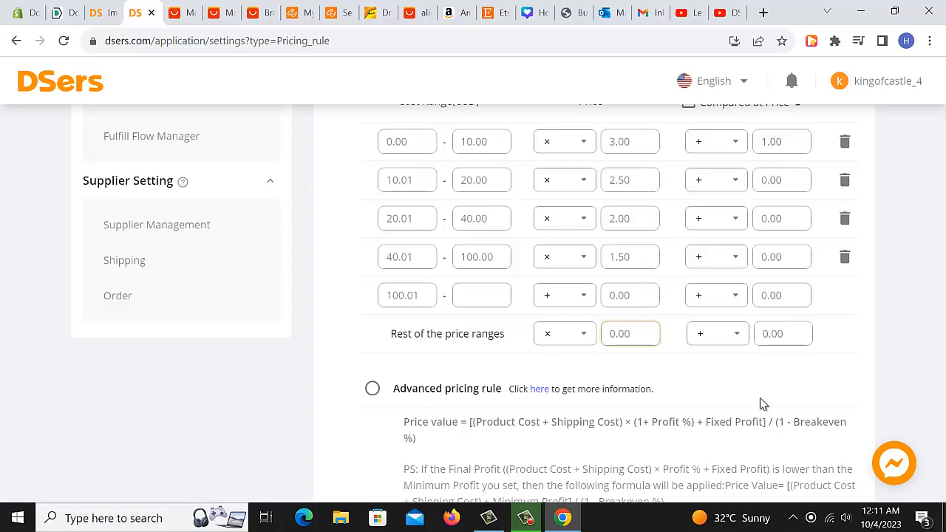
click(692, 370)
scroll(669, 370, down, 5)
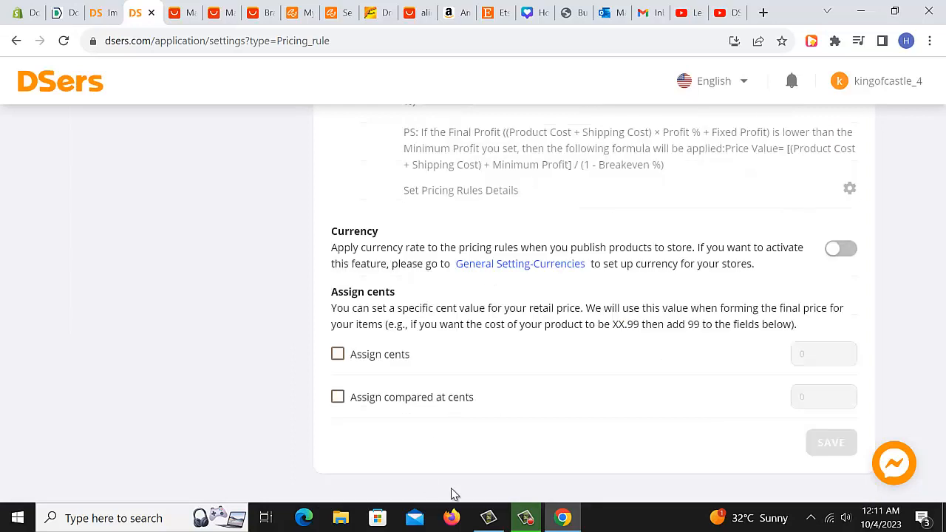
click(525, 518)
click(525, 518)
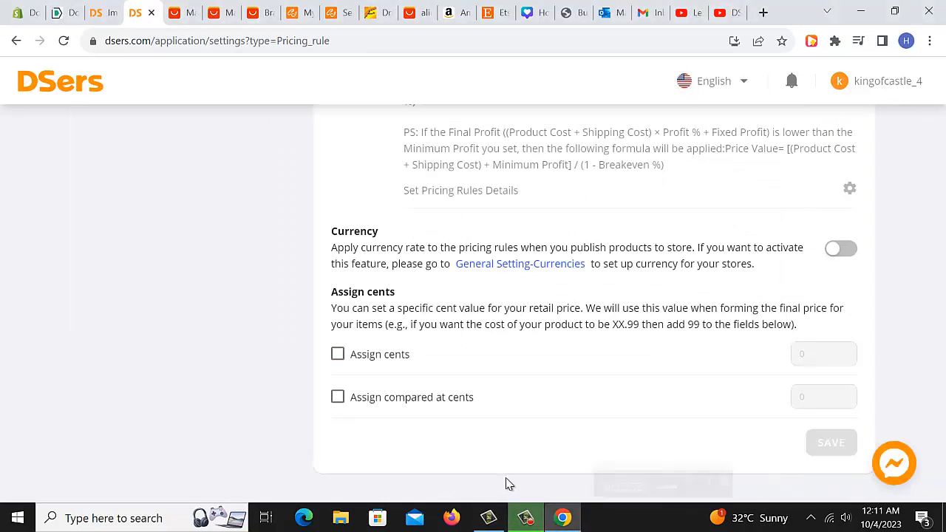
Try enabling Assign cents for retail prices and clearing the cents value.
click(376, 362)
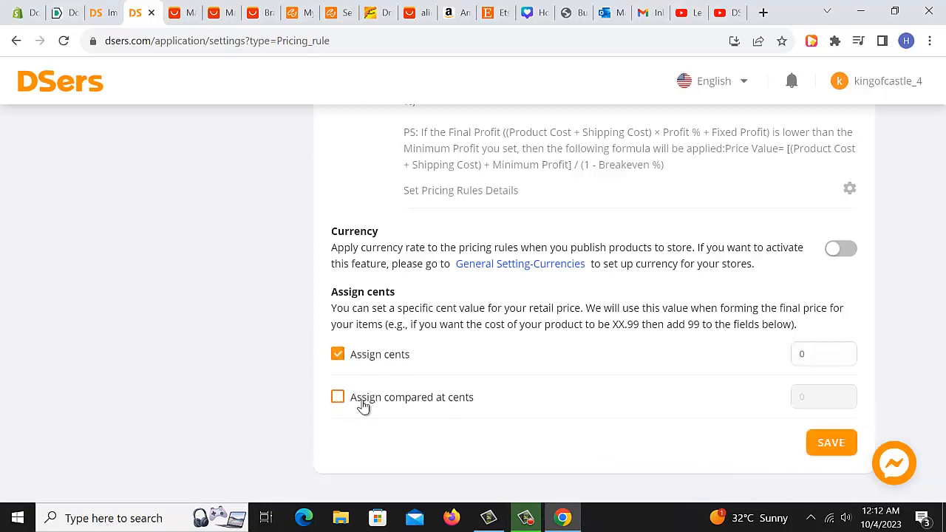
scroll(729, 417, up, 8)
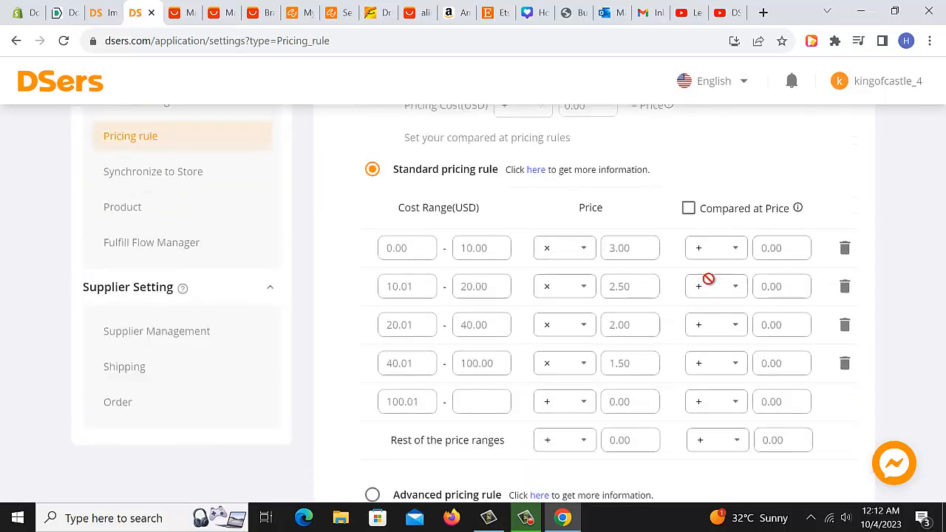
scroll(513, 411, down, 7)
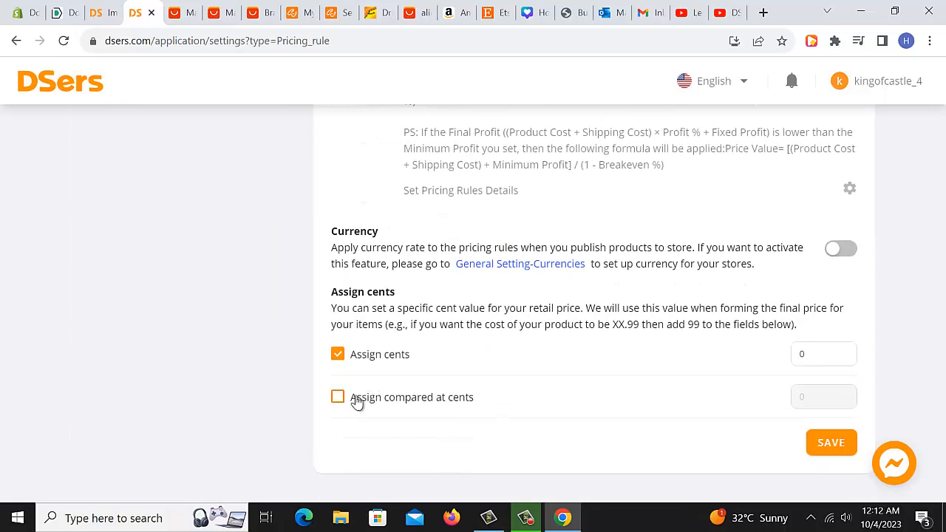
scroll(922, 317, up, 8)
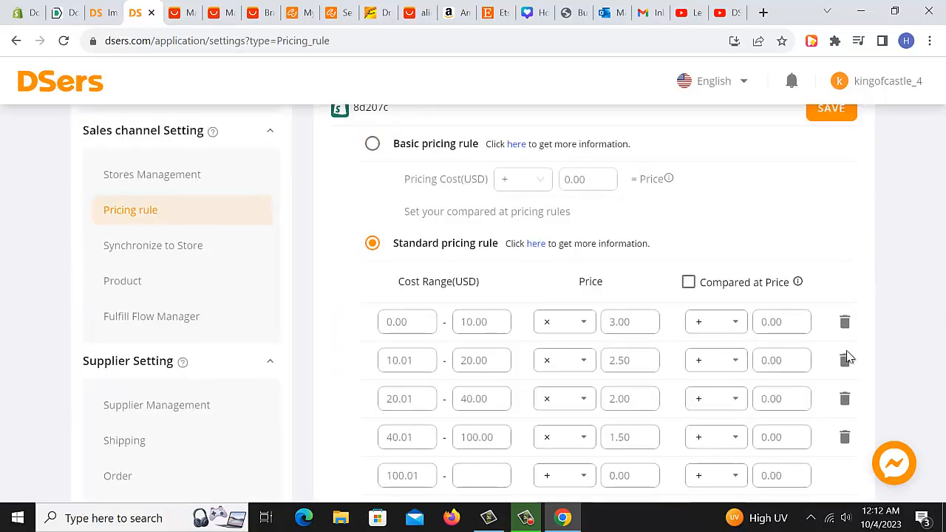
scroll(741, 389, down, 8)
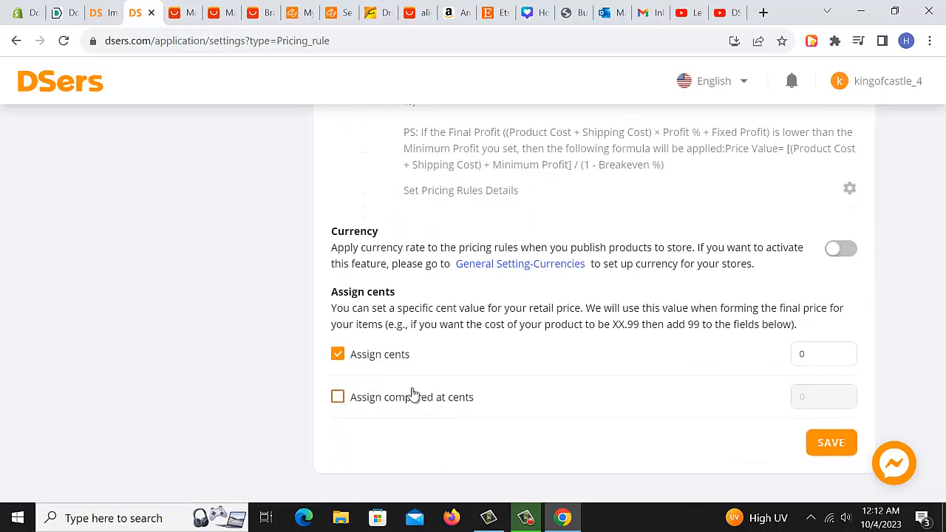
click(813, 354)
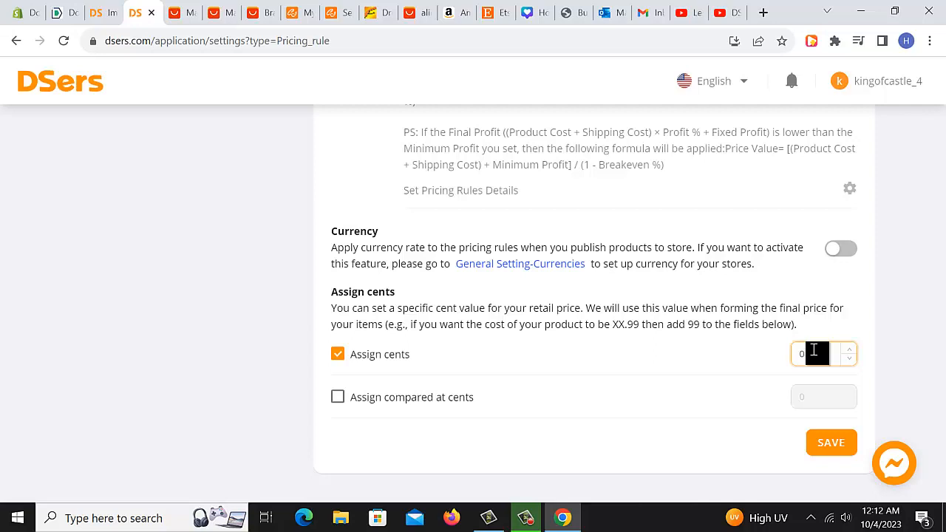
key(BackSpace)
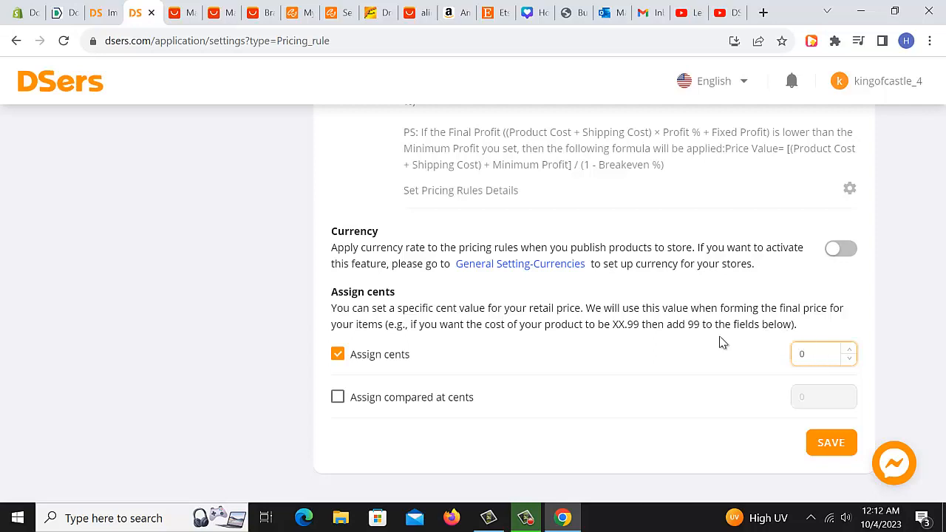
Turn Assign cents back off and save the pricing rules.
click(340, 356)
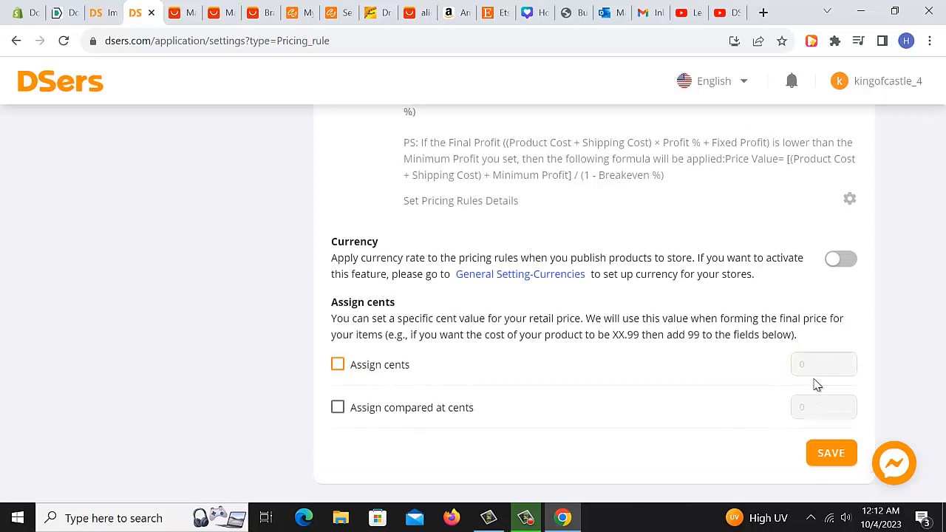
click(836, 444)
scroll(712, 360, up, 5)
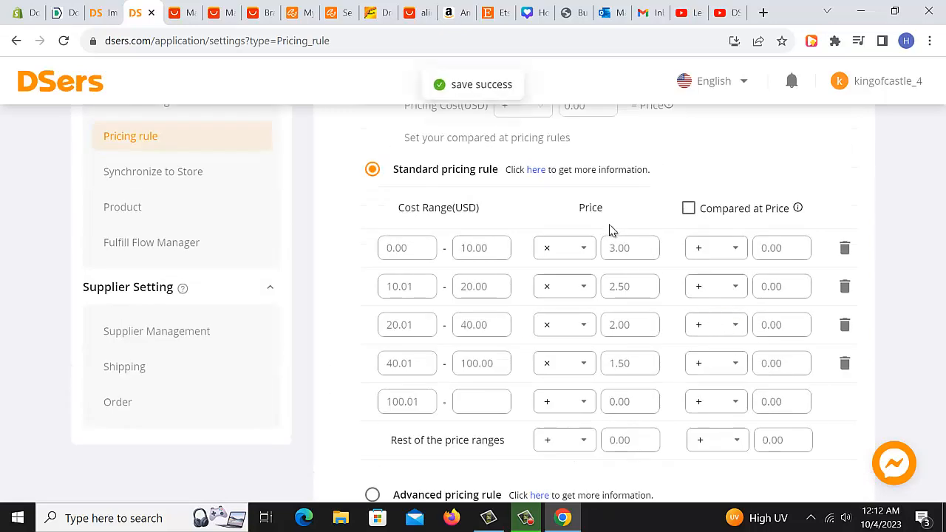
scroll(650, 274, down, 2)
scroll(736, 358, up, 4)
scroll(736, 358, up, 5)
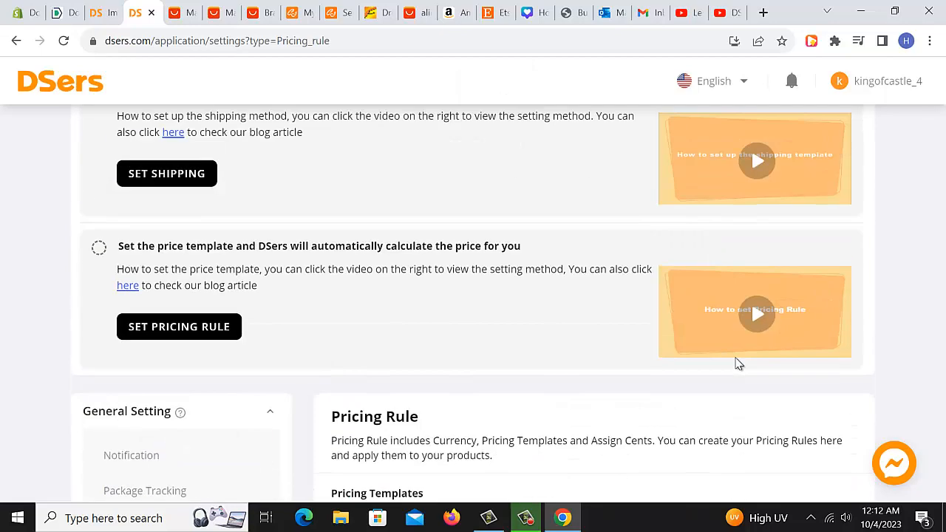
scroll(737, 363, down, 4)
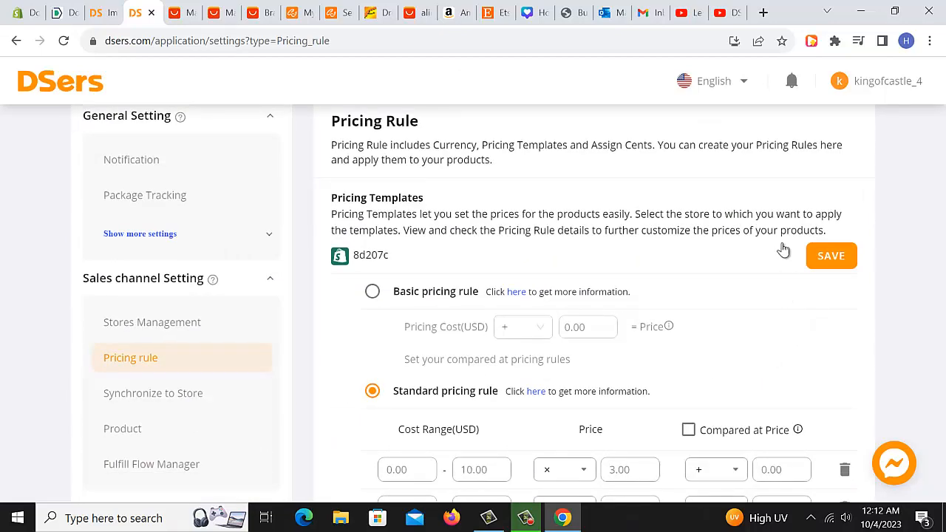
click(831, 262)
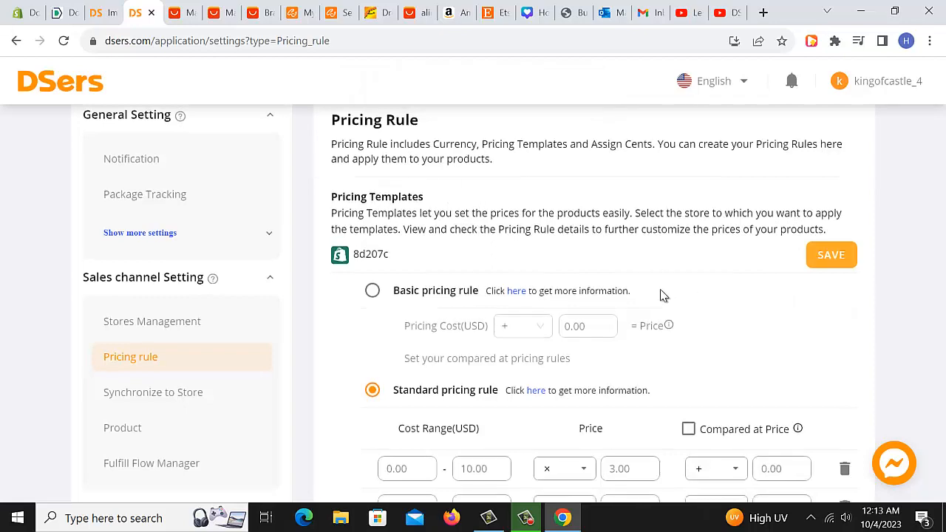
Set the rest of the price ranges to multiply by 1.
scroll(661, 296, down, 5)
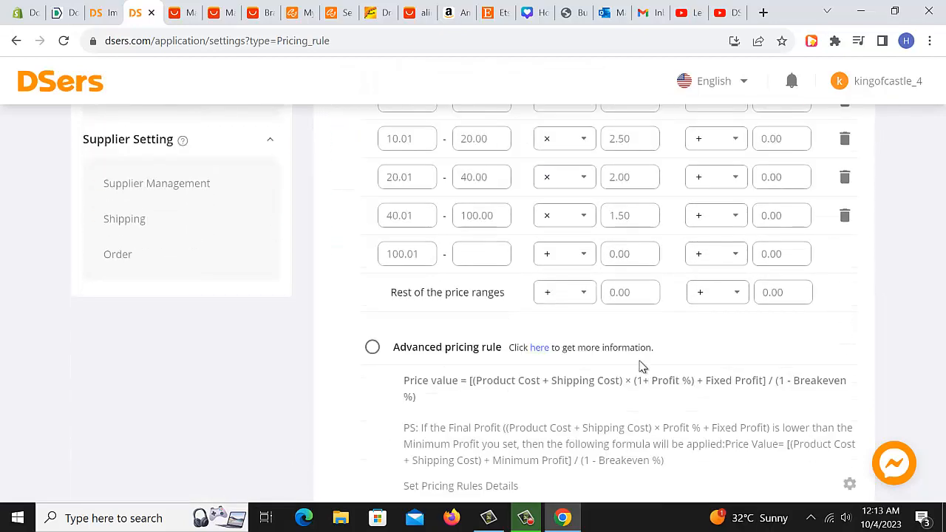
click(581, 299)
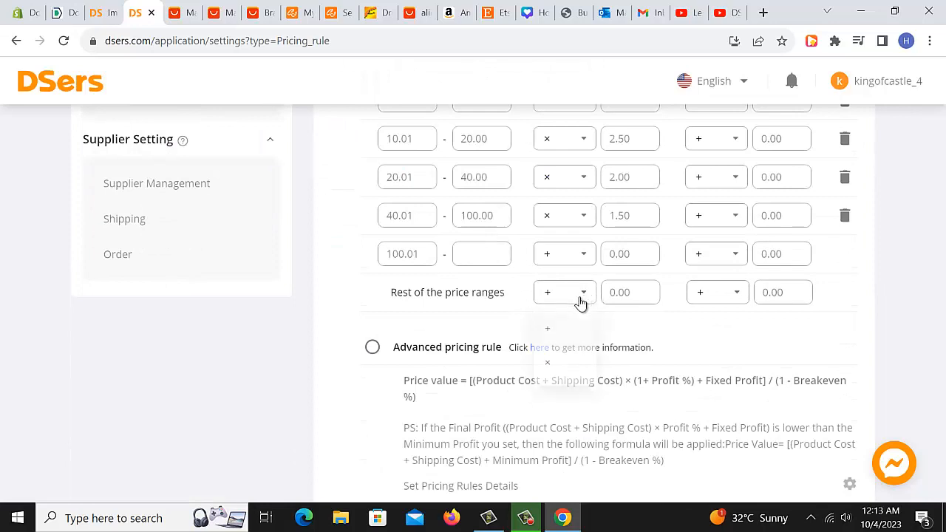
click(570, 362)
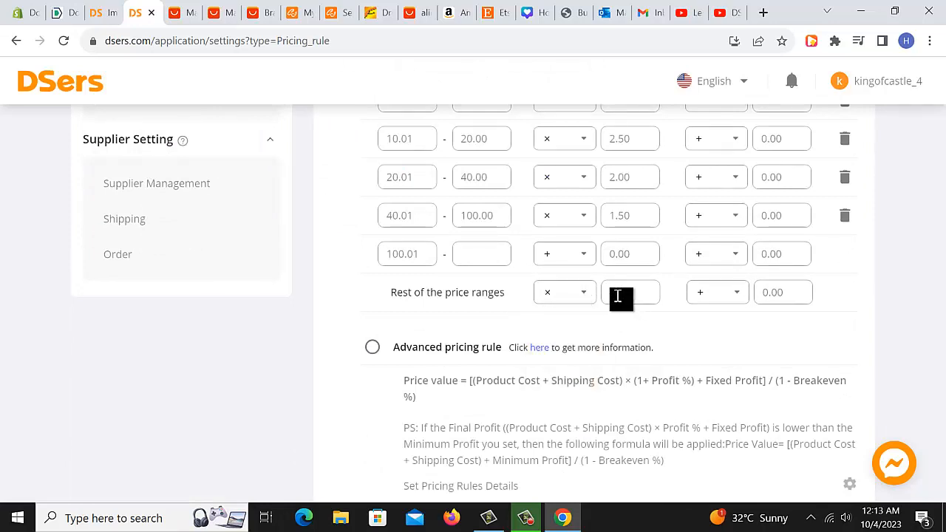
click(617, 293)
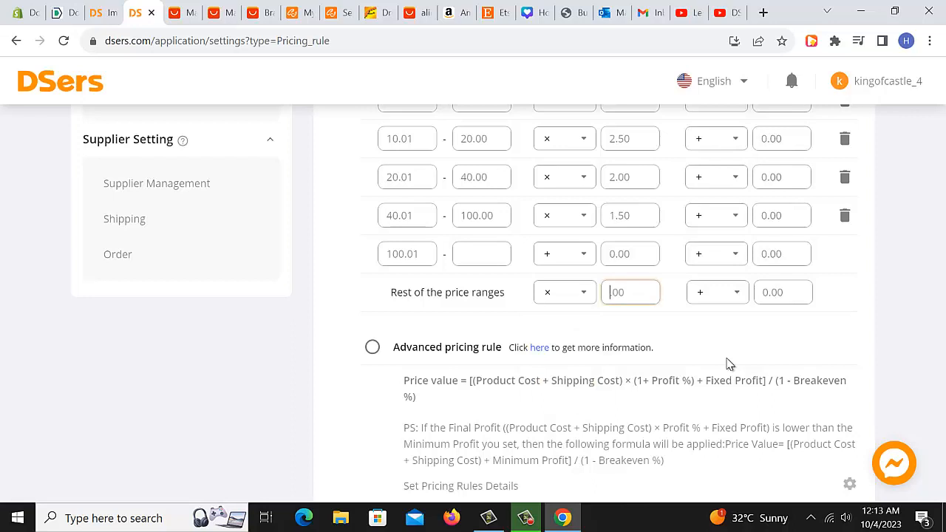
text(1)
Open the Synchronize to Store settings and review the automatic inventory update options.
scroll(173, 263, up, 3)
click(190, 249)
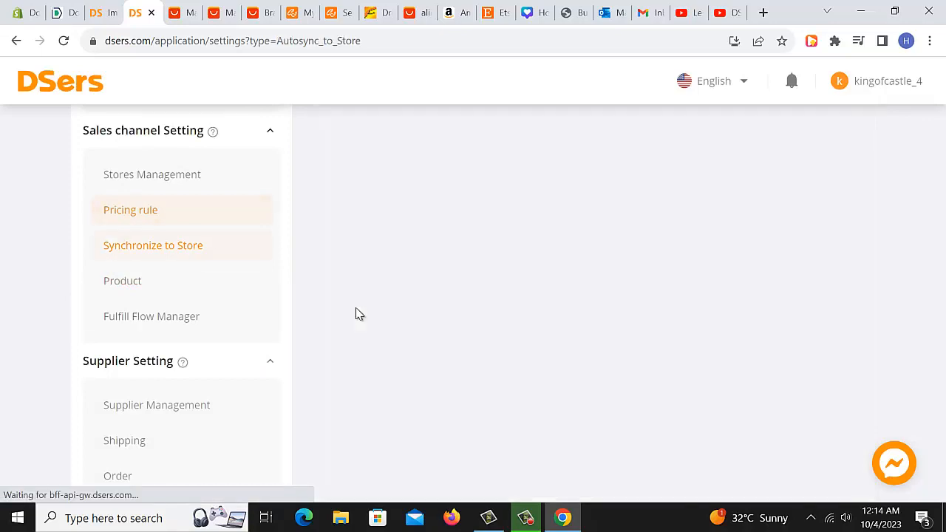
scroll(676, 333, down, 1)
scroll(672, 333, up, 8)
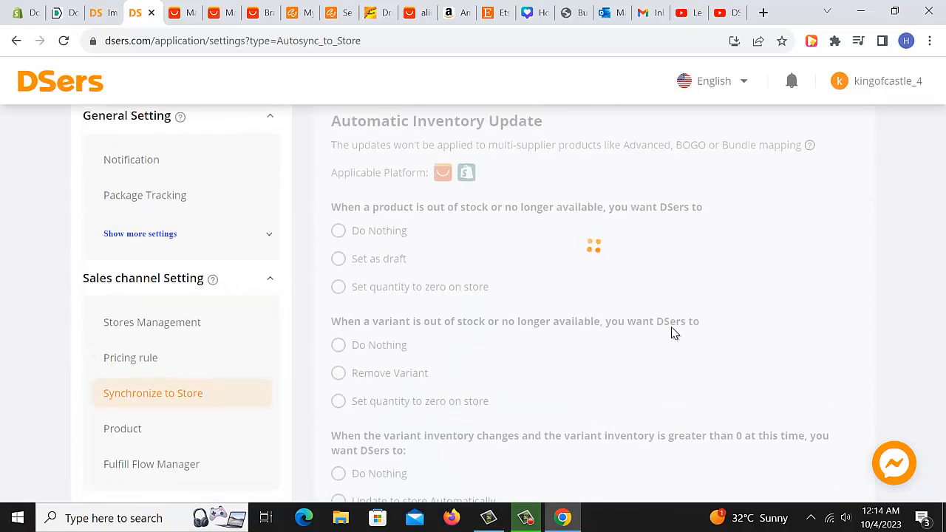
scroll(671, 327, down, 5)
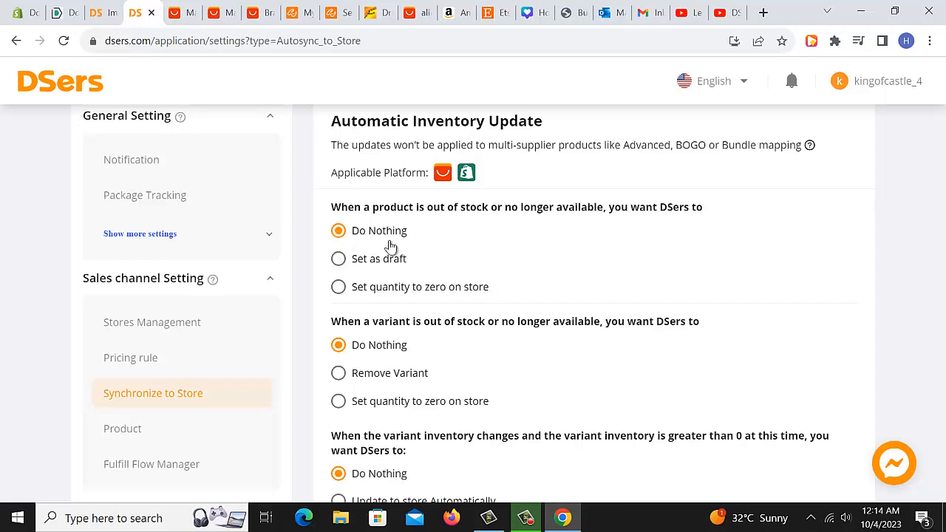
scroll(446, 249, up, 2)
scroll(444, 247, down, 1)
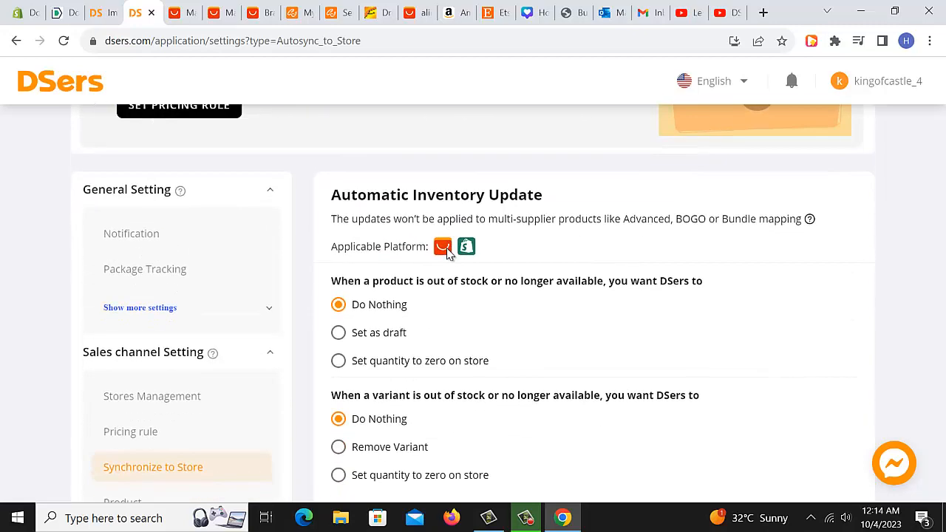
scroll(518, 214, down, 1)
scroll(532, 308, down, 2)
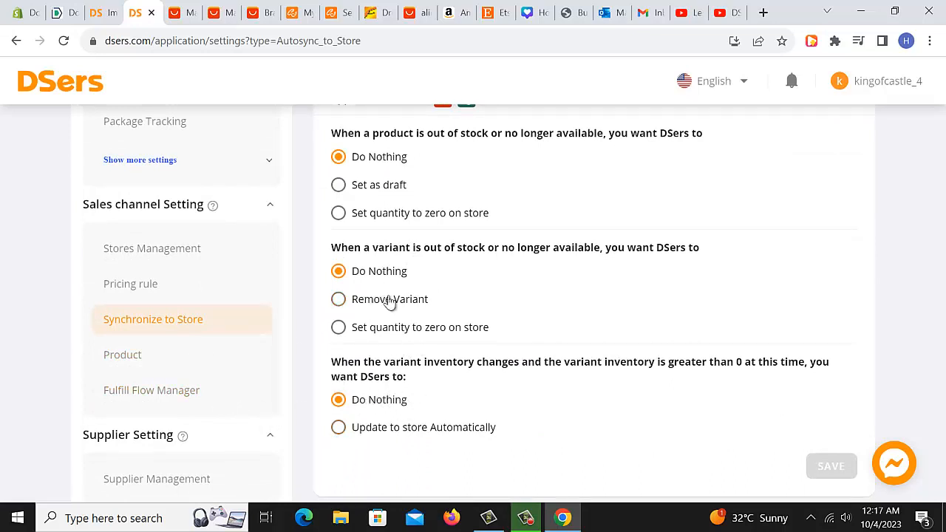
scroll(354, 219, up, 1)
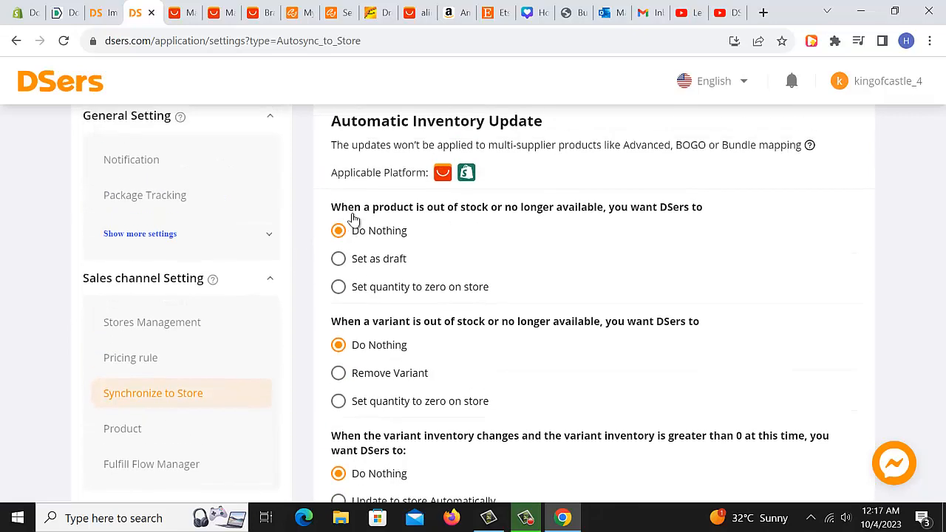
scroll(302, 293, down, 2)
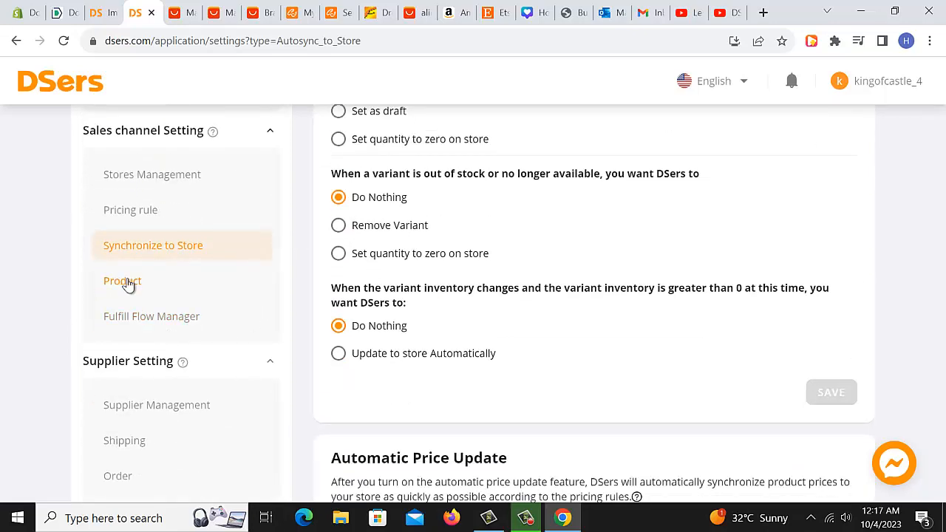
Open the Product settings and review the push products and product description options.
click(123, 282)
scroll(592, 332, up, 4)
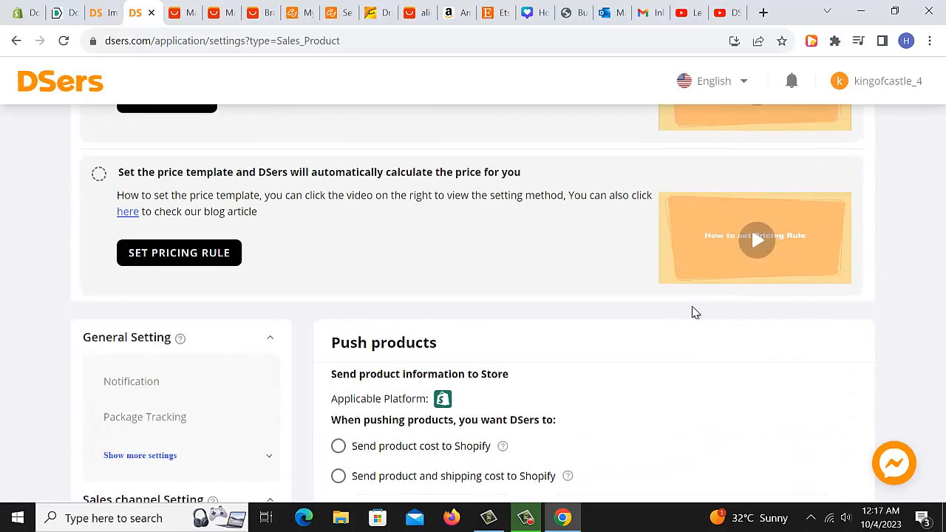
scroll(666, 314, down, 2)
scroll(469, 288, down, 1)
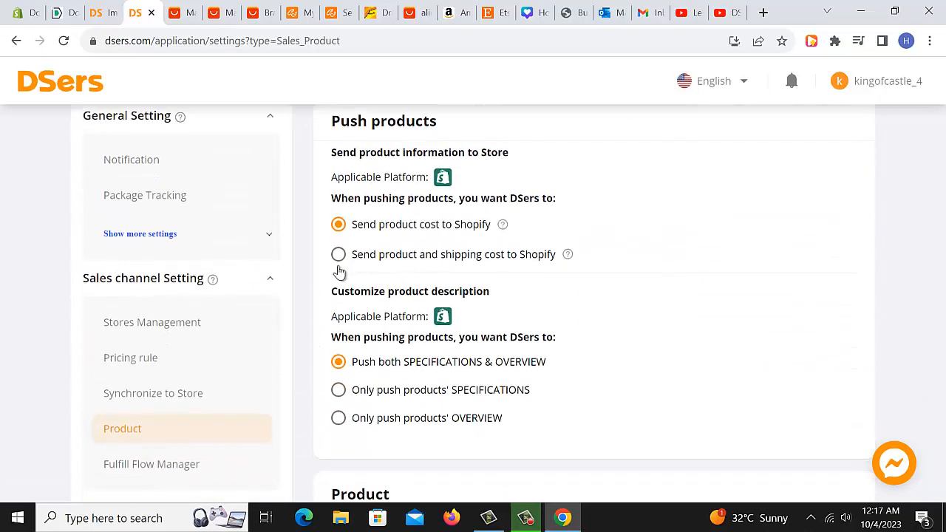
scroll(350, 247, up, 1)
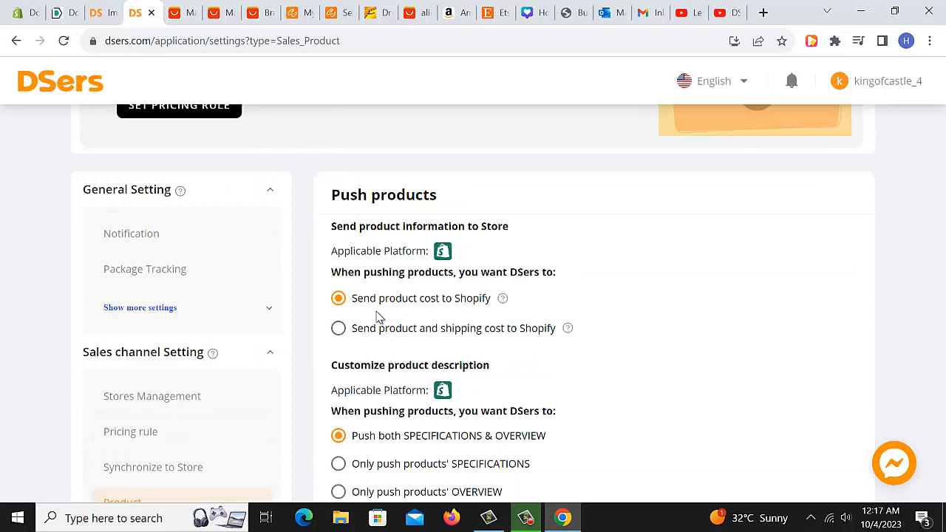
scroll(446, 317, down, 1)
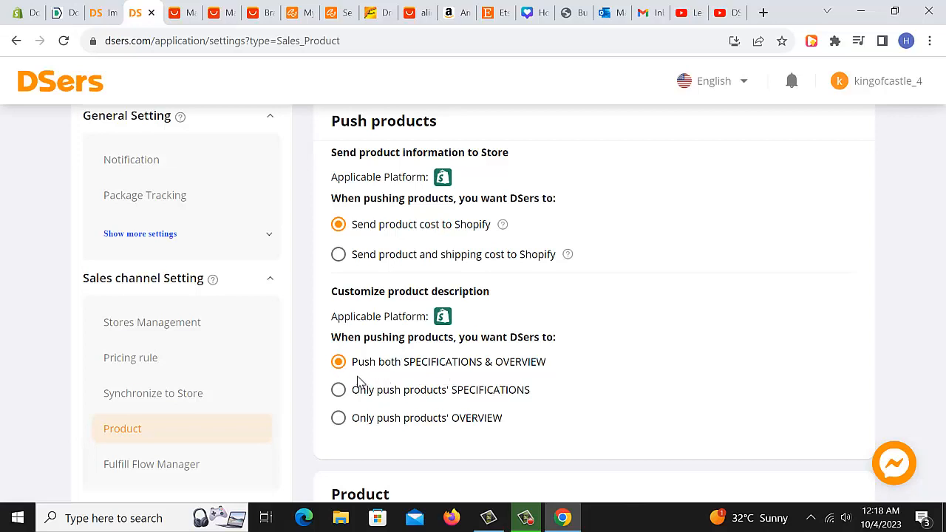
scroll(402, 378, down, 1)
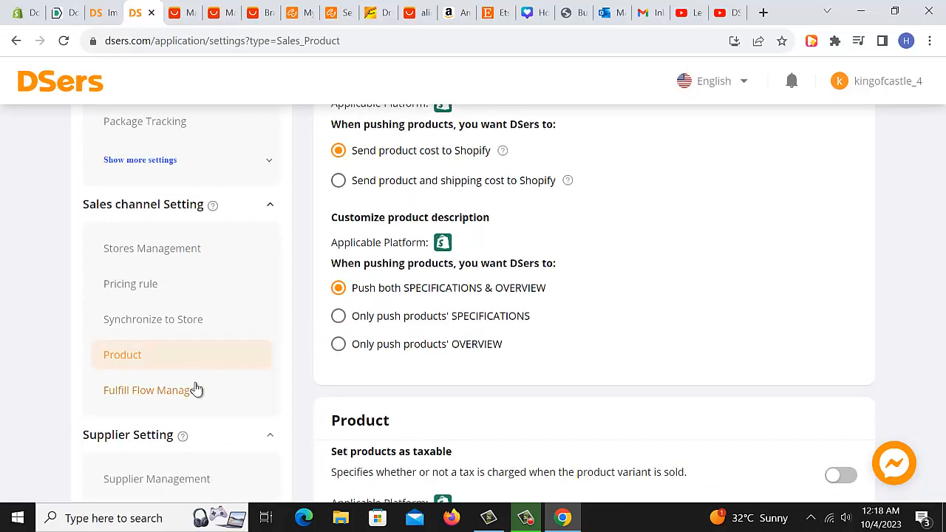
Open the Fulfill Flow Manager settings and view the fulfillment options.
click(166, 392)
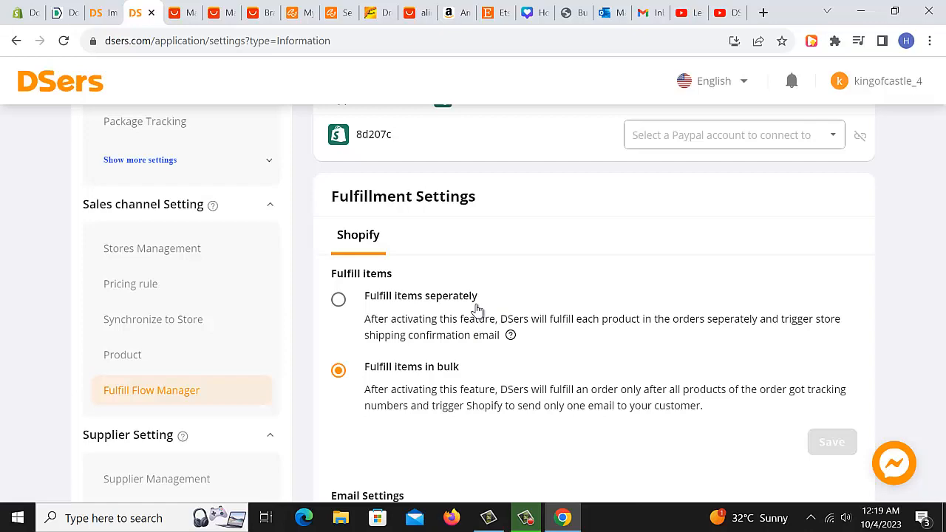
scroll(477, 309, down, 1)
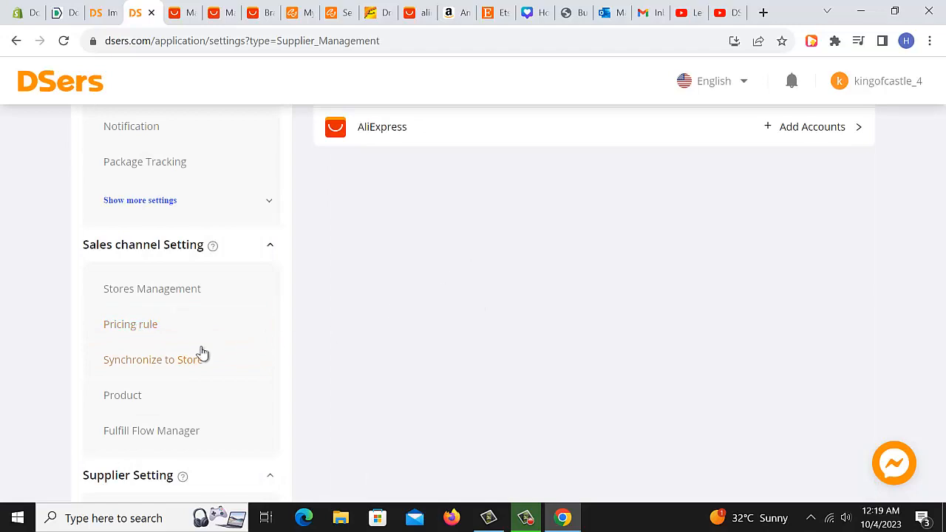
scroll(211, 436, down, 2)
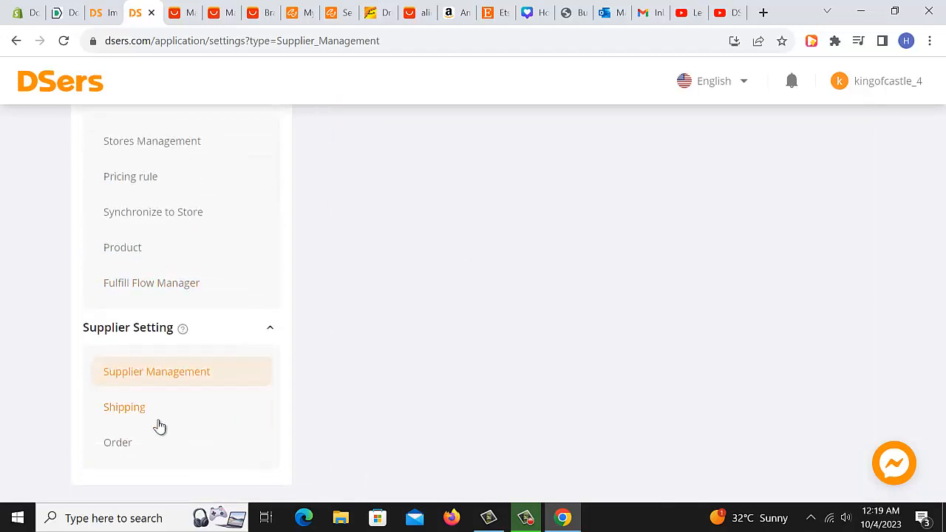
Open the Shipping settings and review the global AliExpress shipping method card.
click(158, 419)
scroll(439, 359, up, 3)
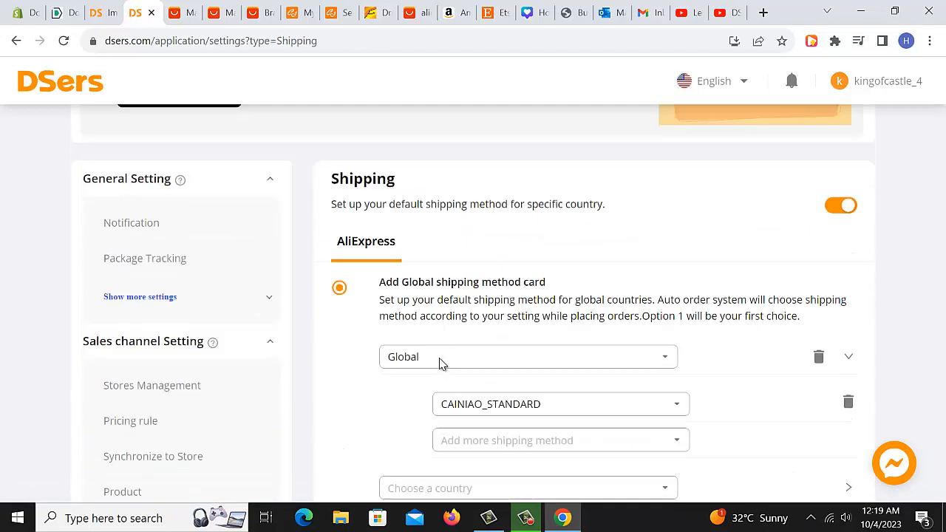
scroll(439, 362, up, 2)
scroll(442, 364, down, 3)
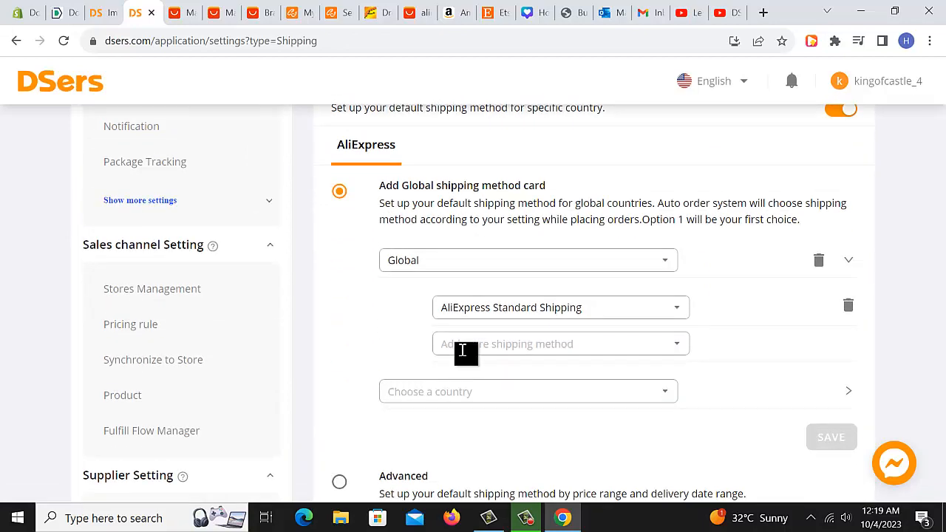
scroll(532, 327, down, 1)
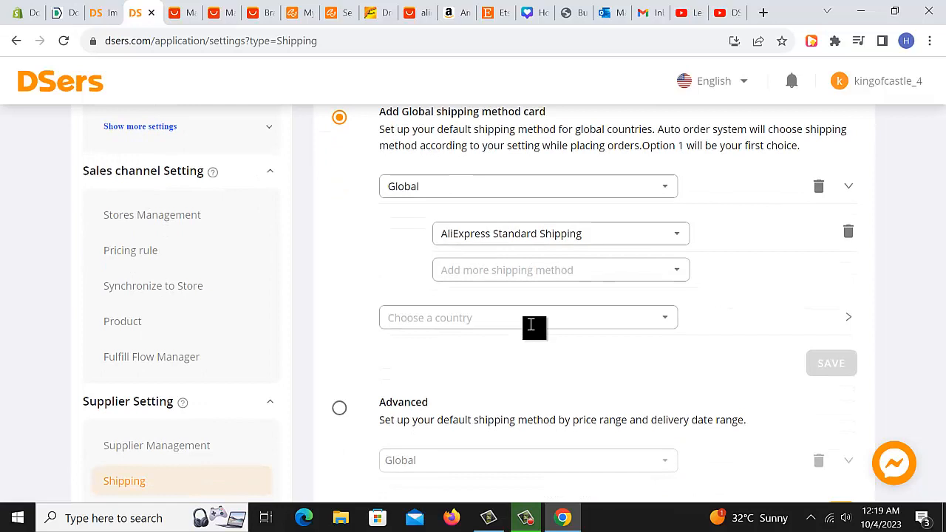
scroll(531, 326, up, 1)
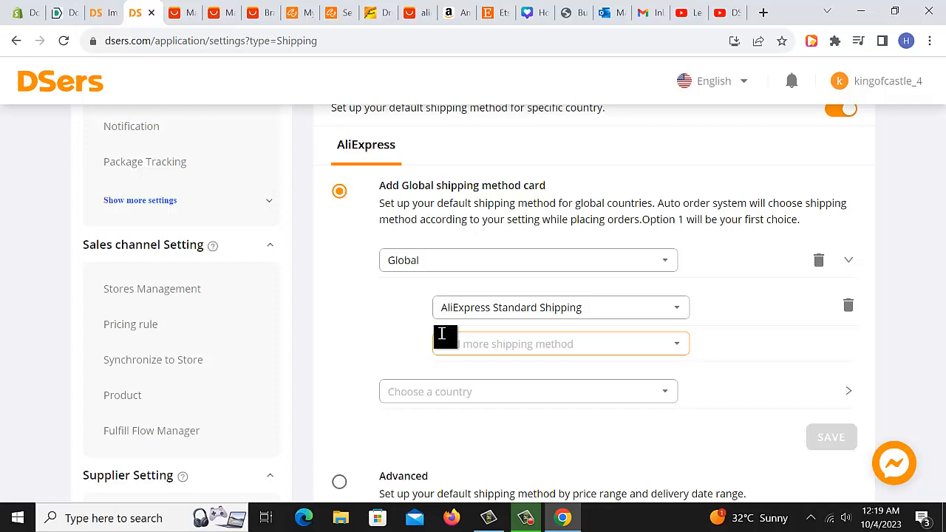
Review the Advanced shipping method options for price range and delivery date range.
scroll(442, 334, down, 2)
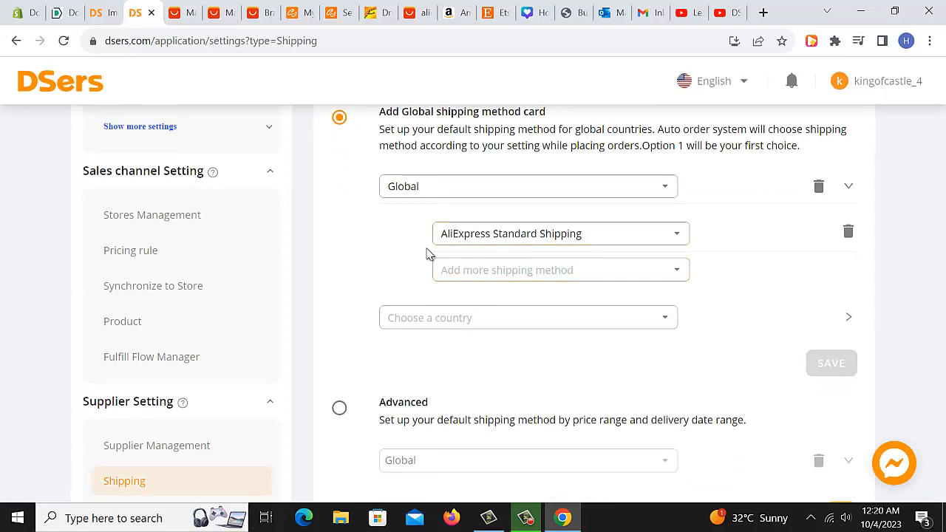
scroll(604, 311, up, 1)
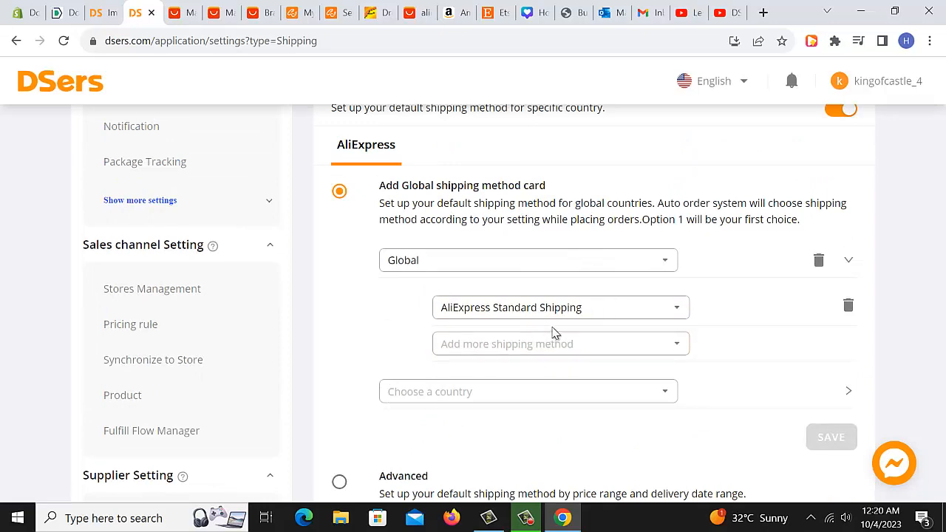
scroll(547, 332, down, 1)
scroll(444, 366, down, 1)
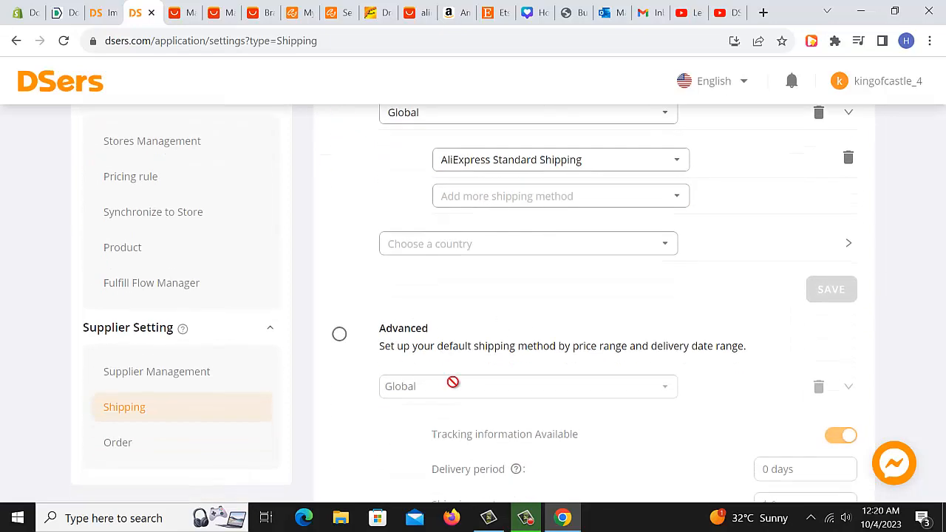
scroll(233, 410, down, 1)
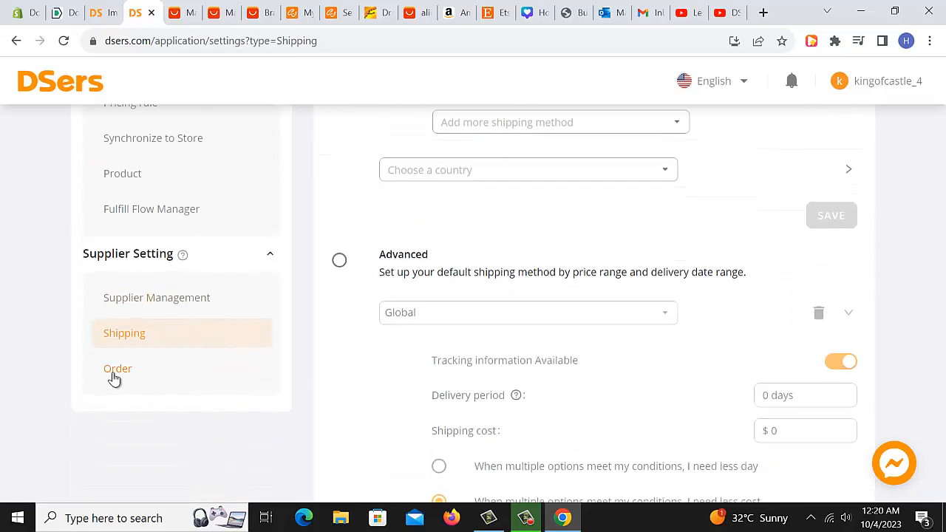
Open the Order settings and review the phone number optimization options.
click(124, 372)
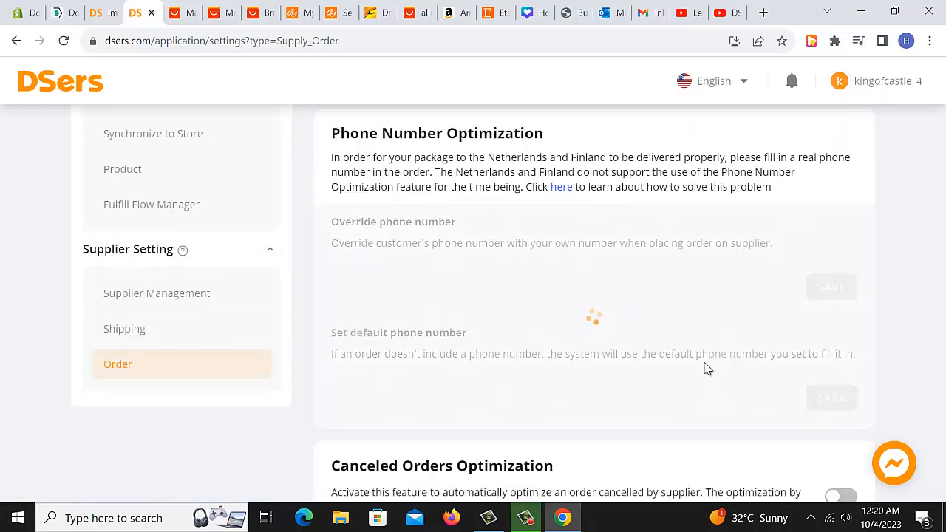
scroll(708, 367, down, 1)
scroll(708, 368, up, 2)
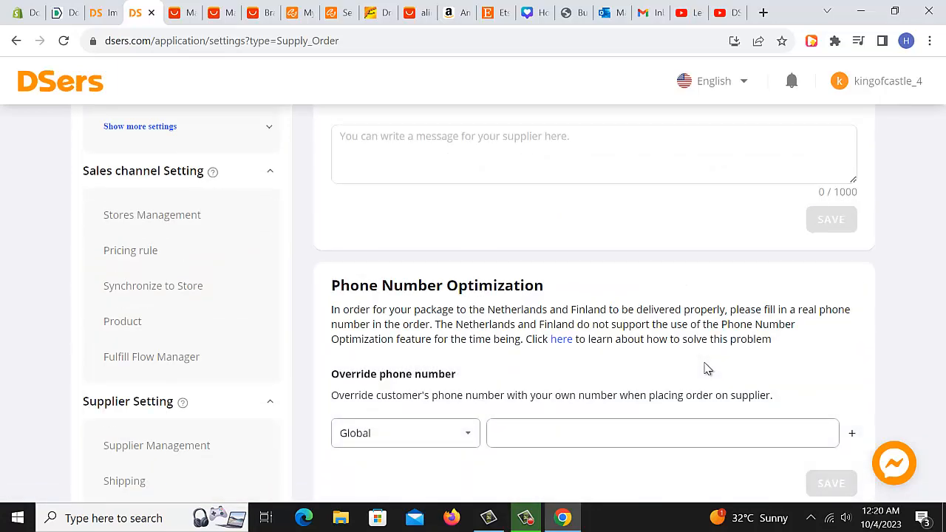
scroll(708, 368, down, 3)
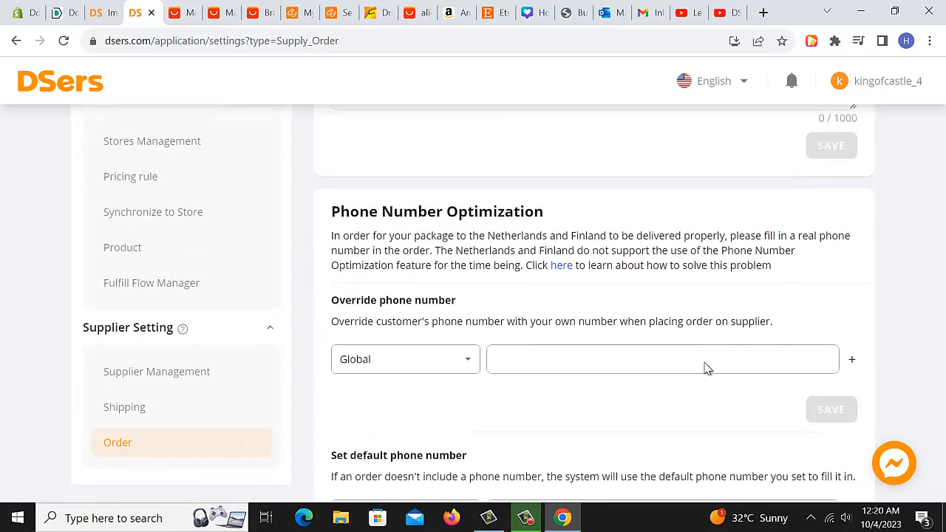
scroll(708, 364, up, 1)
scroll(706, 364, up, 1)
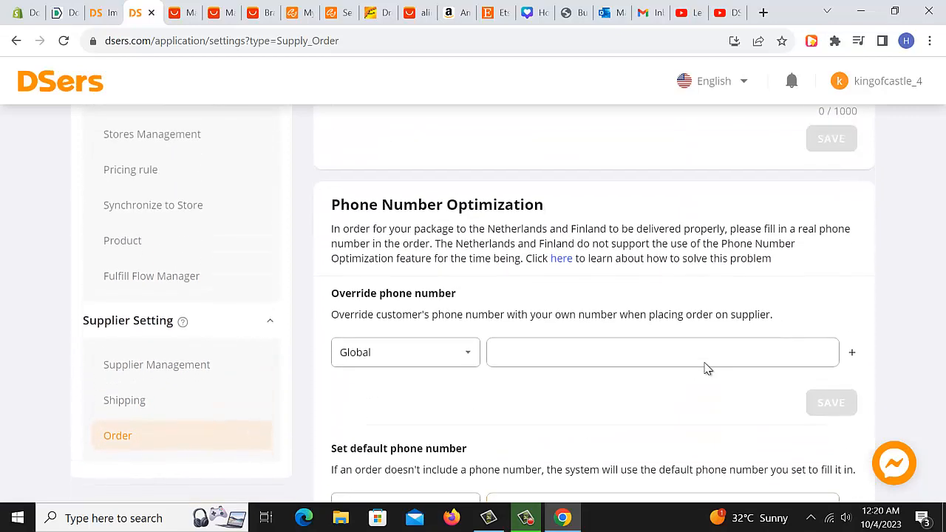
scroll(705, 368, down, 1)
scroll(708, 367, down, 2)
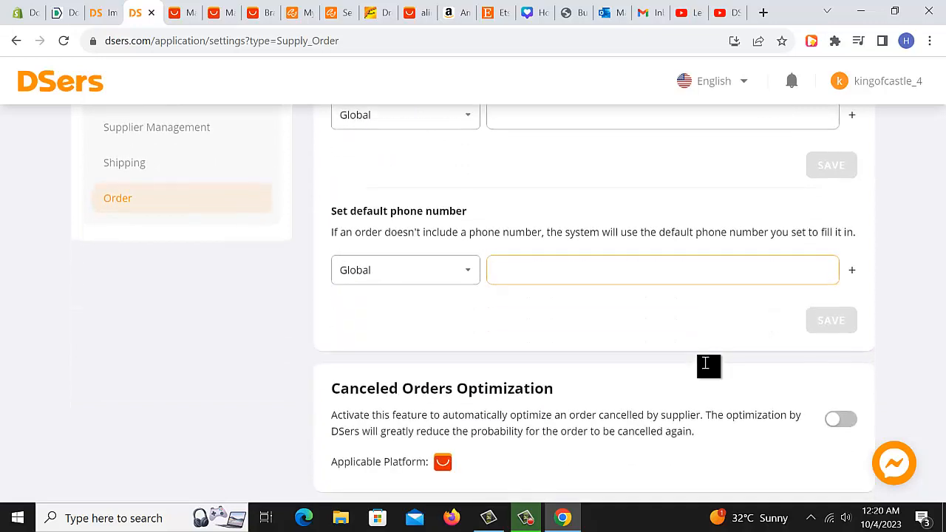
scroll(708, 366, up, 4)
scroll(707, 367, down, 2)
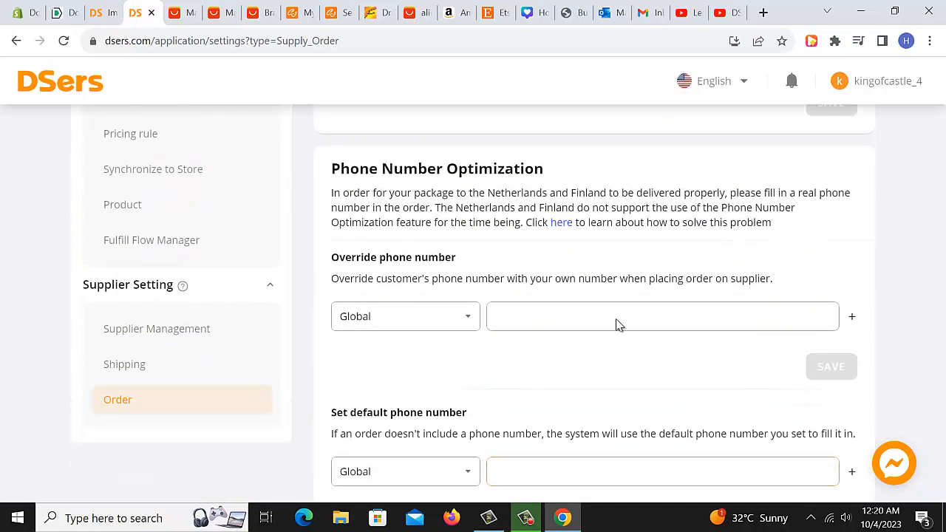
click(562, 313)
scroll(561, 316, up, 3)
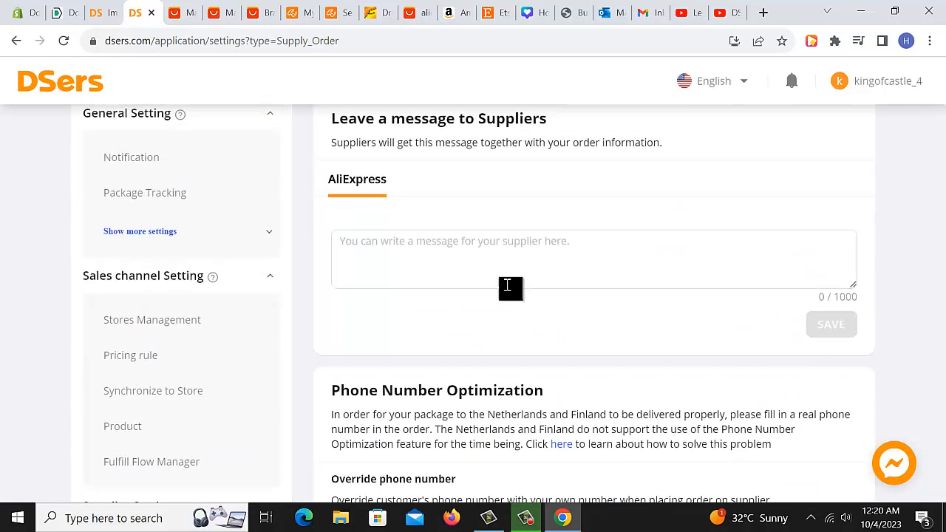
Examine the message to suppliers field, the default phone number and the canceled orders optimization setting.
click(507, 286)
scroll(450, 262, up, 1)
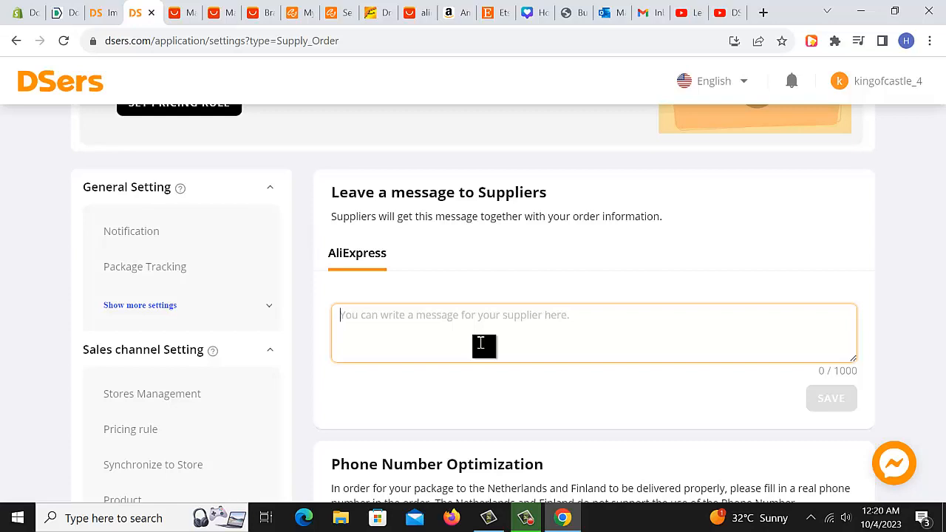
scroll(484, 325, down, 1)
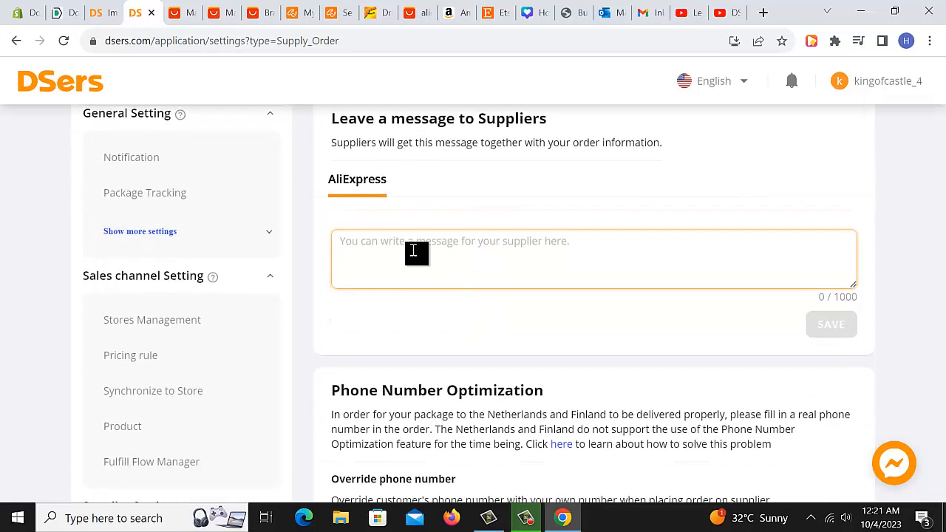
scroll(444, 259, down, 2)
scroll(438, 332, down, 1)
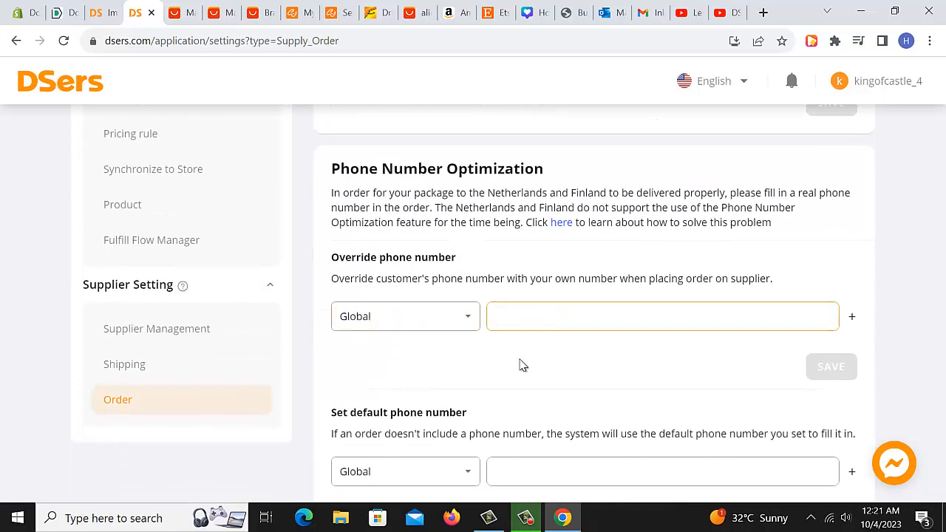
scroll(522, 363, down, 2)
scroll(526, 329, up, 1)
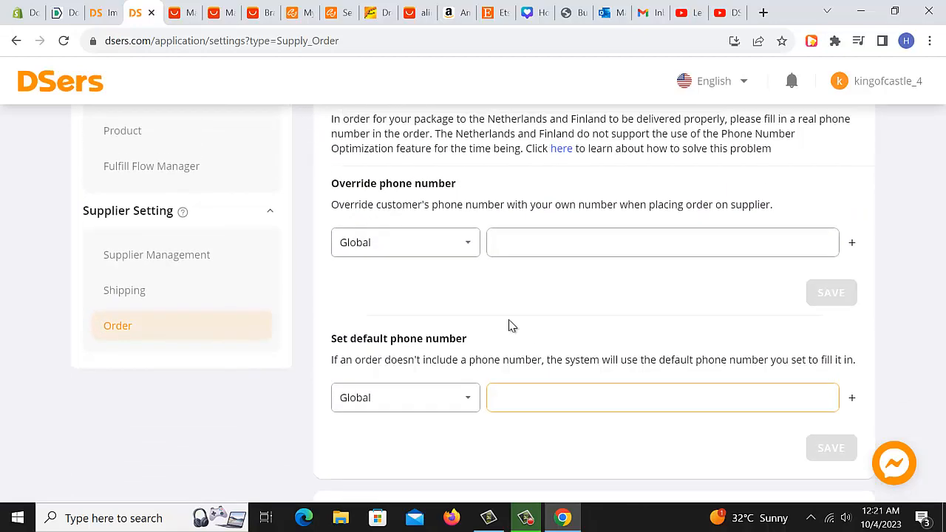
click(525, 256)
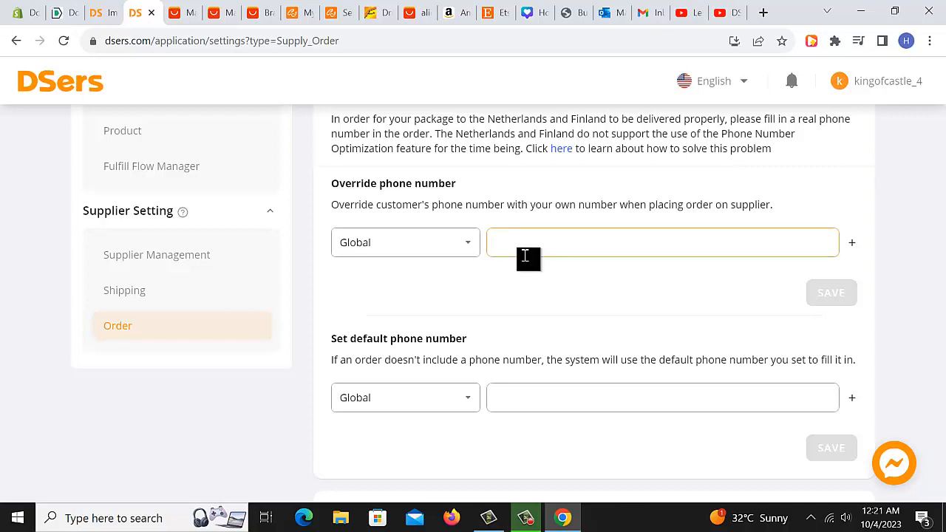
scroll(579, 345, down, 1)
click(576, 328)
scroll(581, 330, up, 1)
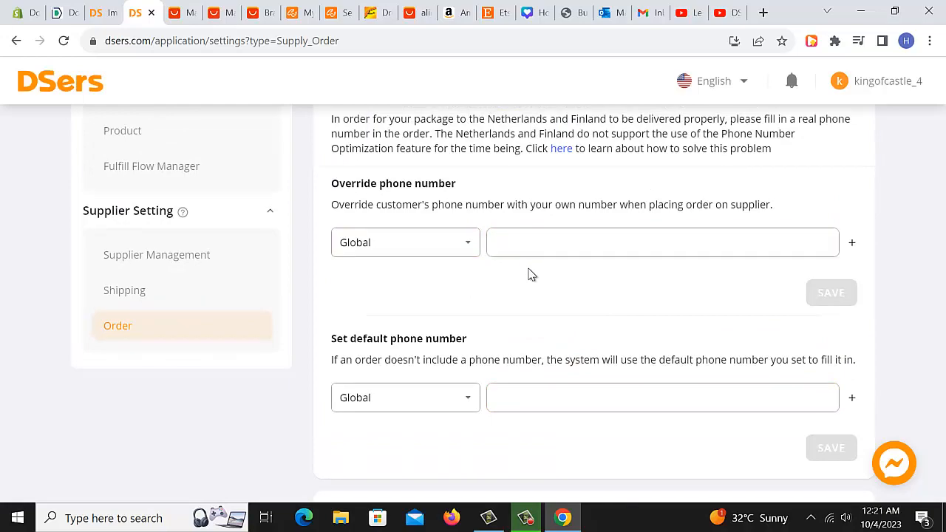
scroll(533, 275, down, 2)
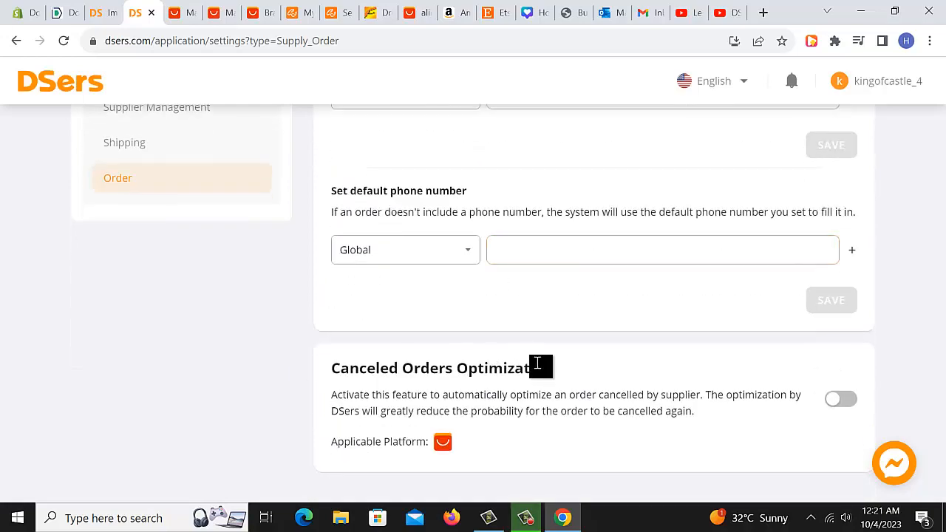
scroll(539, 365, up, 15)
scroll(386, 301, down, 7)
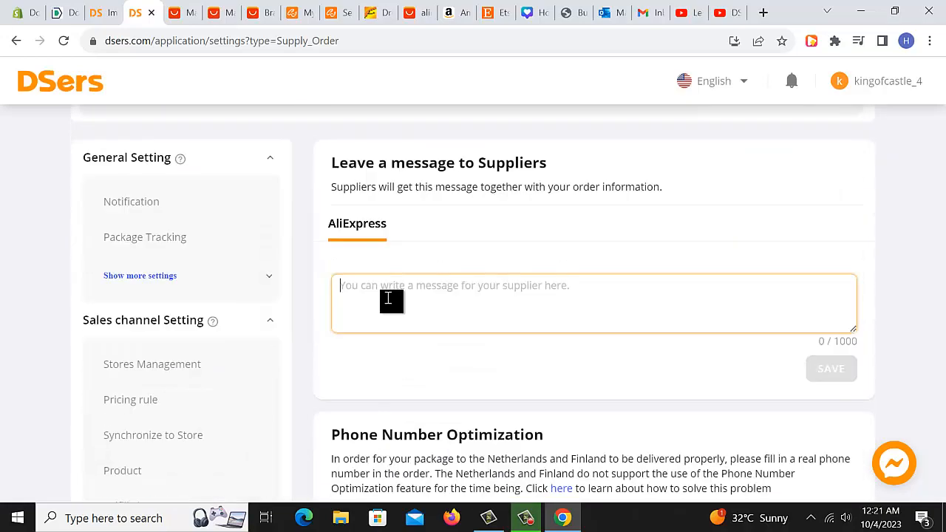
scroll(397, 302, up, 7)
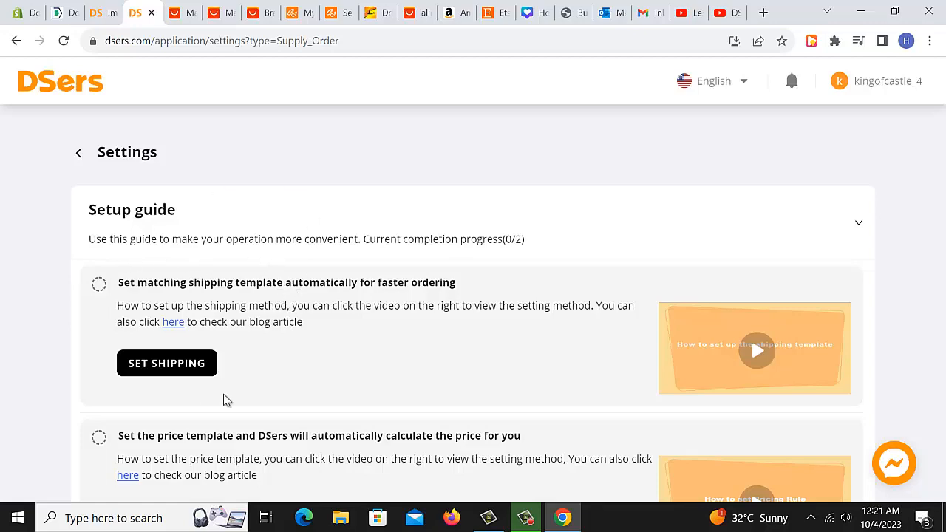
scroll(301, 279, down, 2)
scroll(227, 230, up, 2)
Return from Settings to the home page and browse the Dropshipping Guide.
click(84, 151)
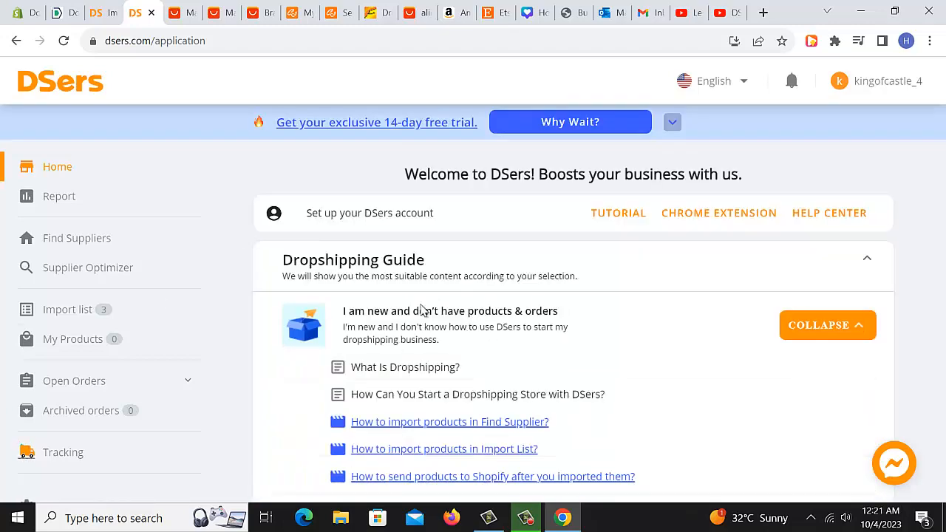
scroll(421, 310, down, 2)
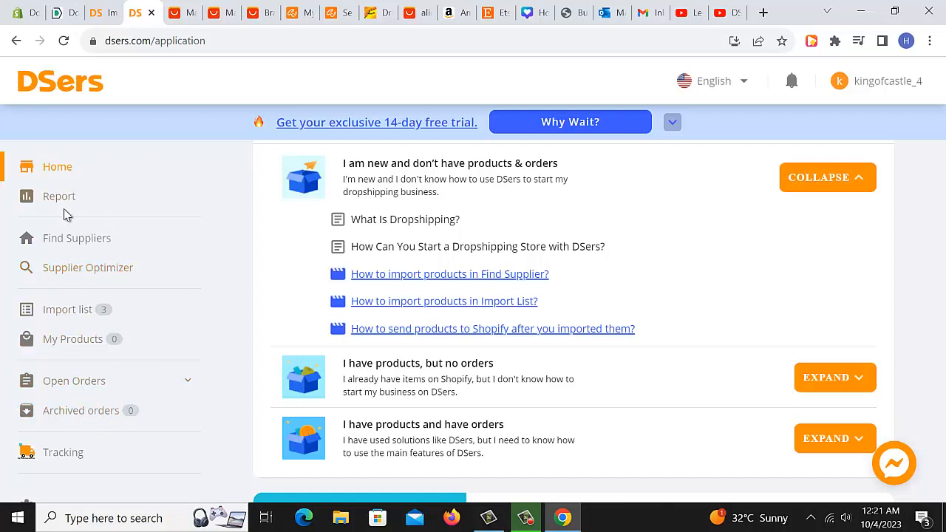
scroll(119, 348, down, 1)
scroll(122, 363, up, 1)
Move through the Import list and Supplier Optimizer pages to the Find Suppliers page.
click(68, 318)
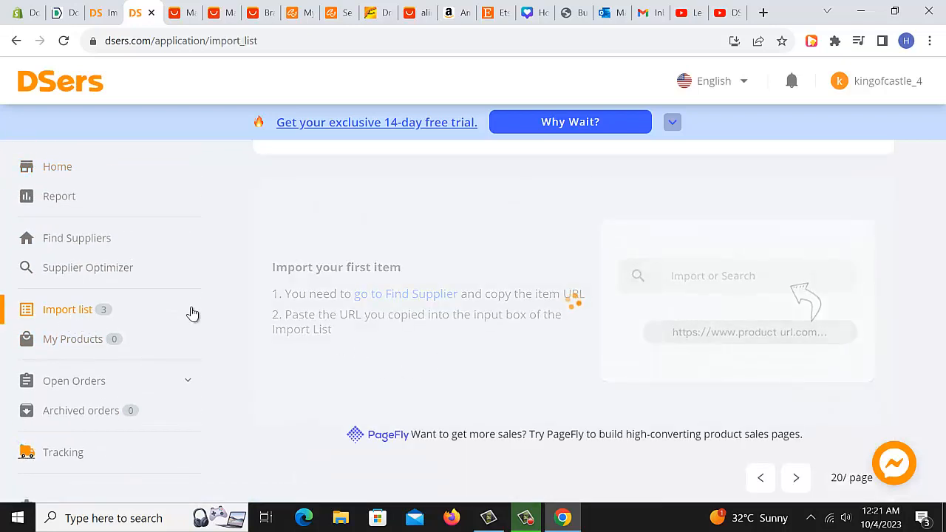
click(95, 273)
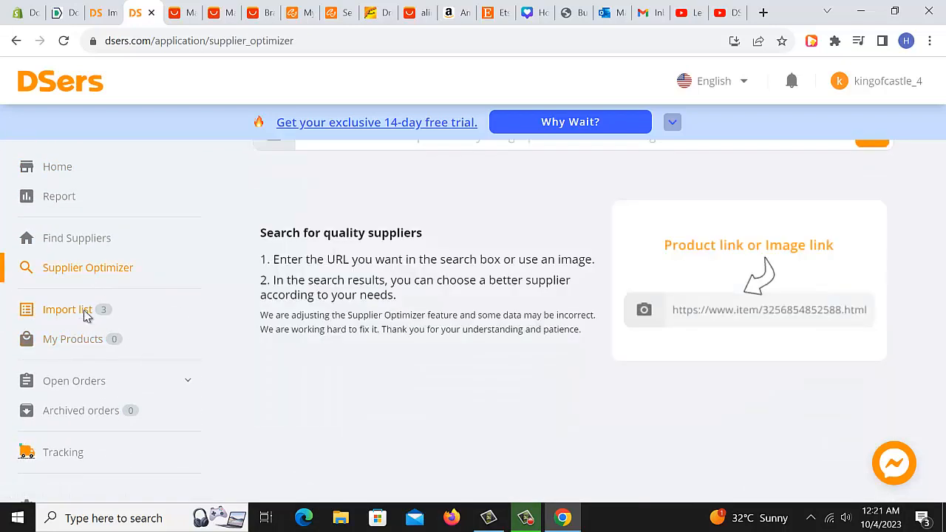
click(84, 309)
click(87, 244)
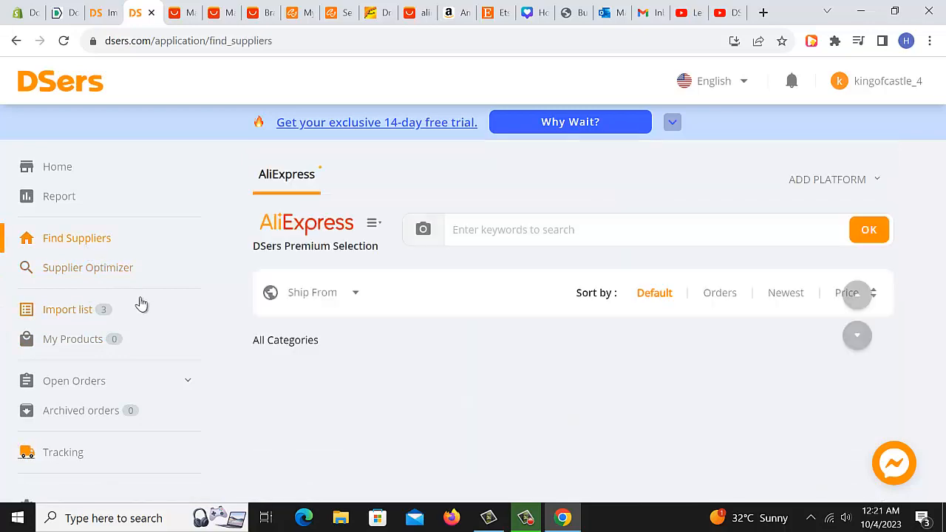